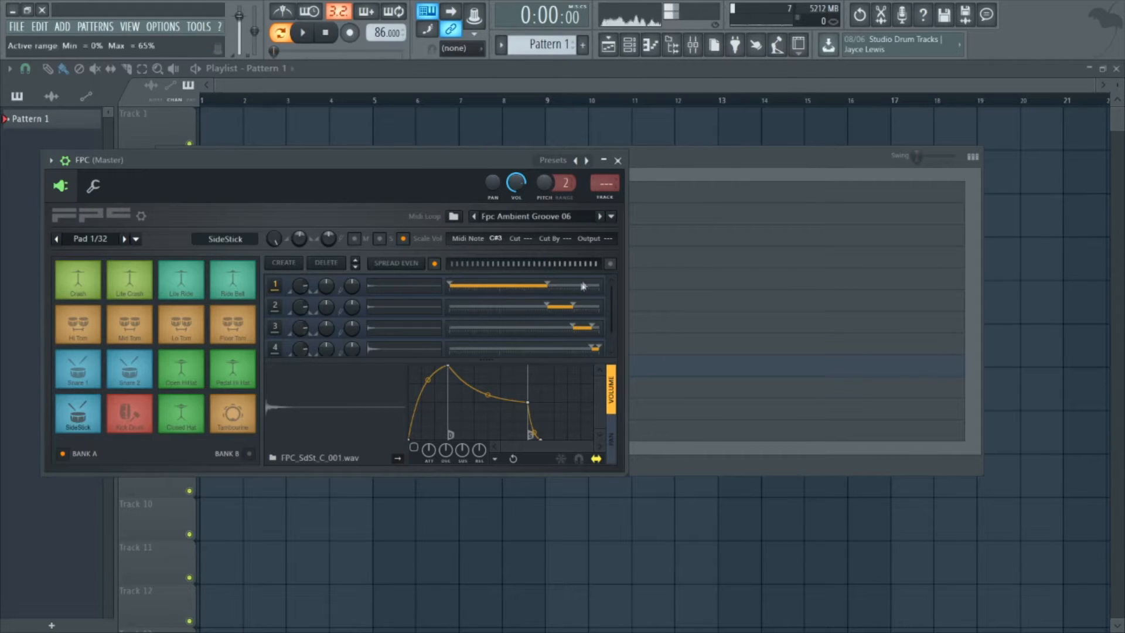
Look over the FPC drum kit presets and play the pattern with the Fpc Ambient Groove 07 loop.
right_click(576, 160)
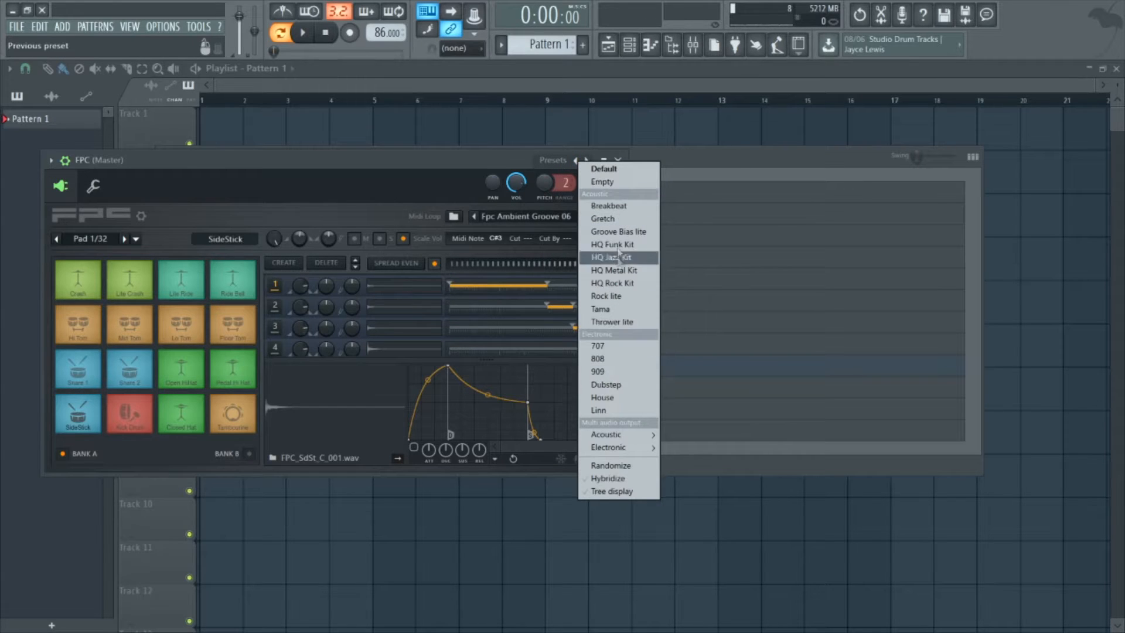
left_click(393, 163)
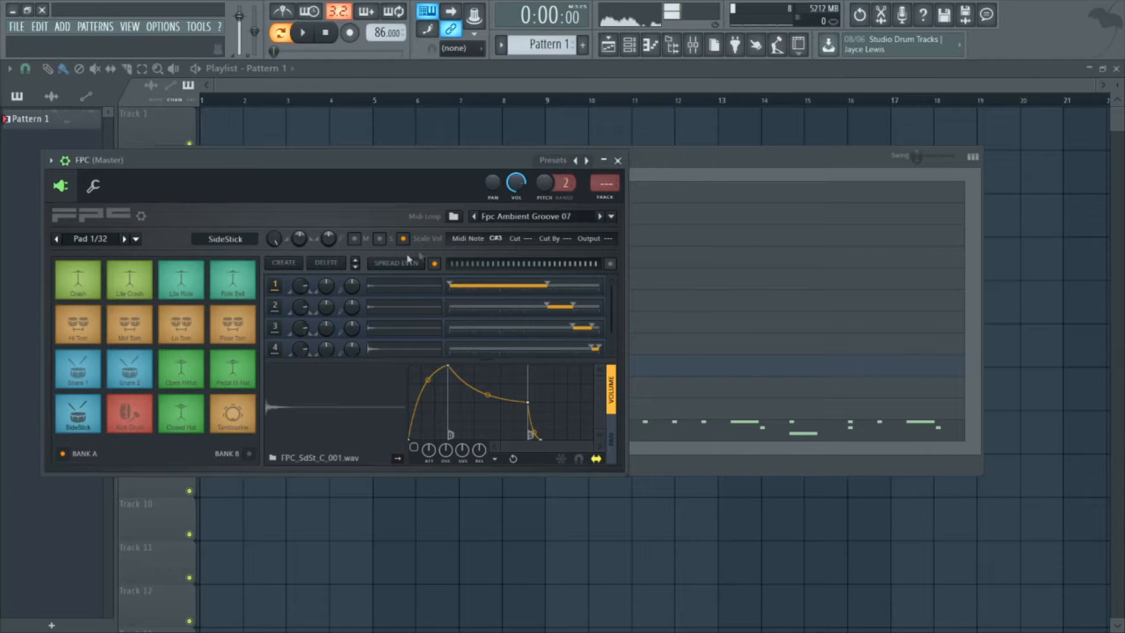
left_click(303, 32)
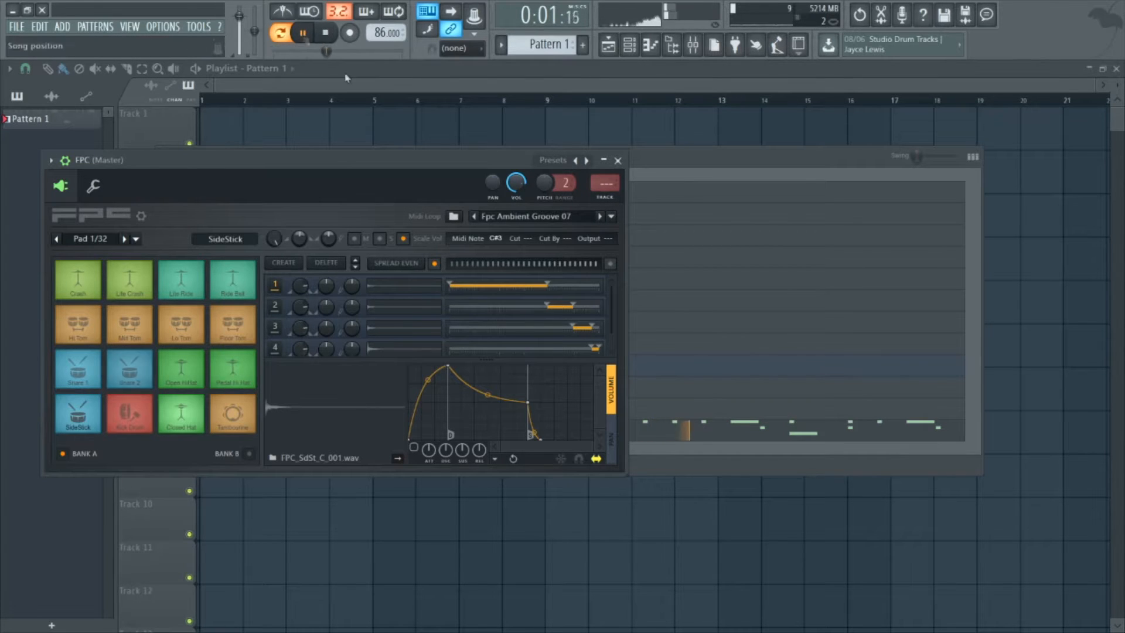
Load the Fpc Jazz MIDI loop from the Jazz Loops and advance through the following loops to Fpc Jazzgroove 02.
left_click(611, 217)
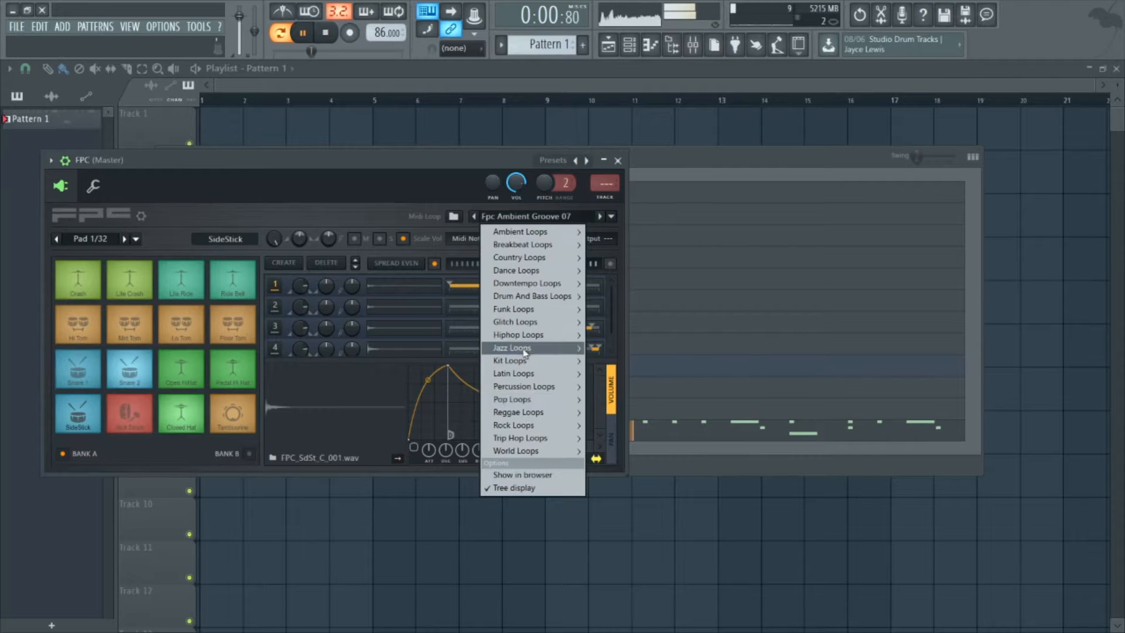
mouse_move(507, 298)
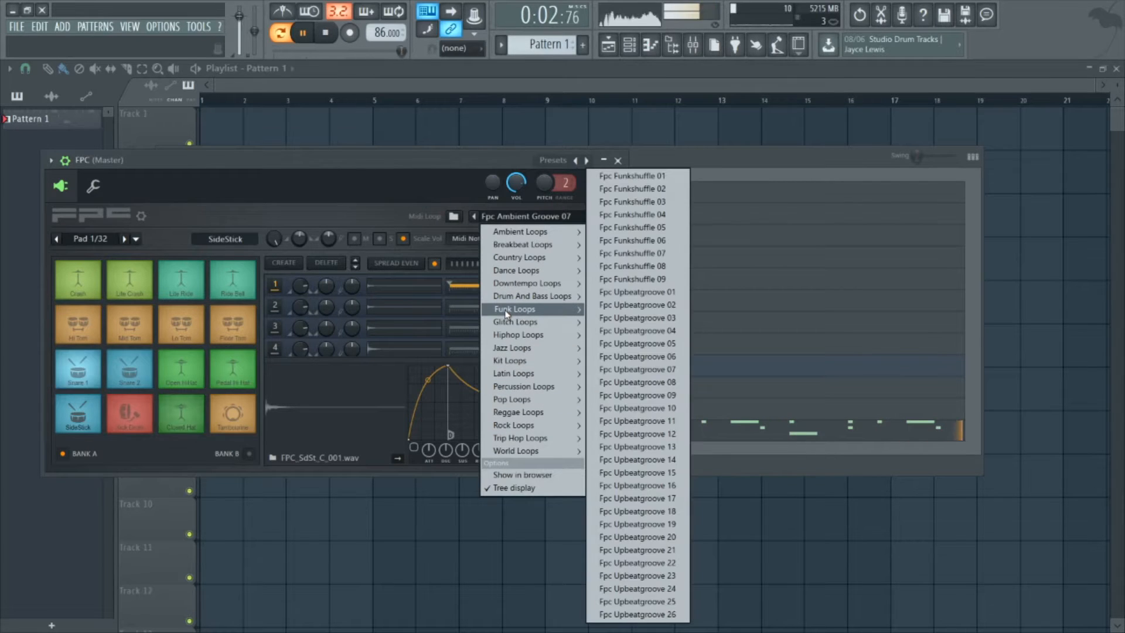
mouse_move(520, 360)
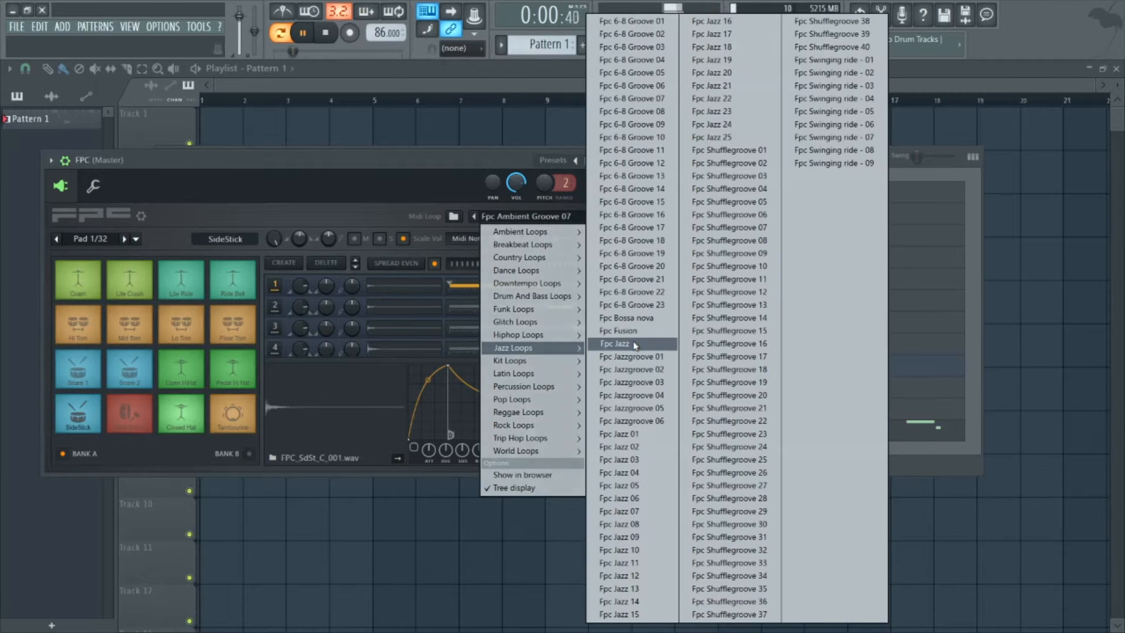
left_click(622, 345)
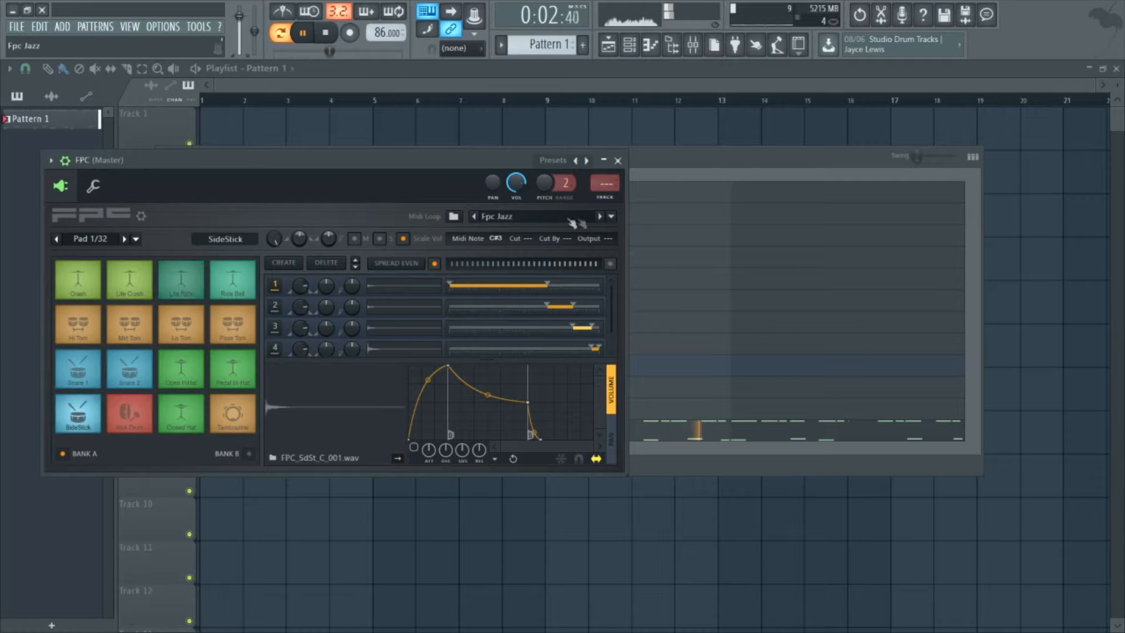
left_click(601, 218)
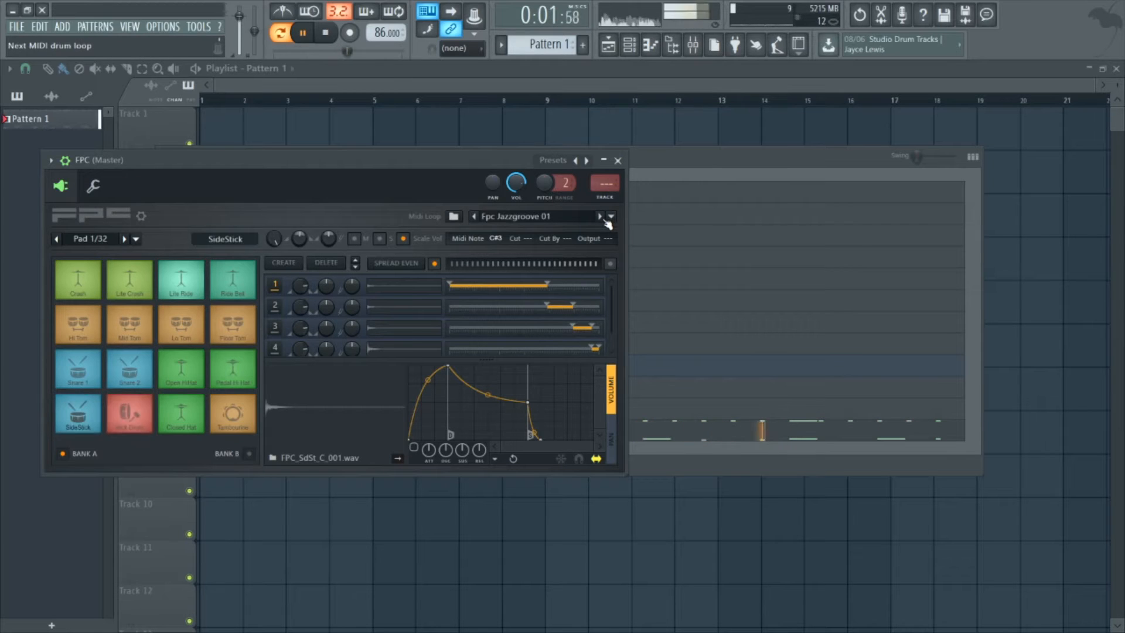
Load the Fpc Pop 03 MIDI loop from the Pop Loops and advance to Fpc Pop 04.
left_click(612, 217)
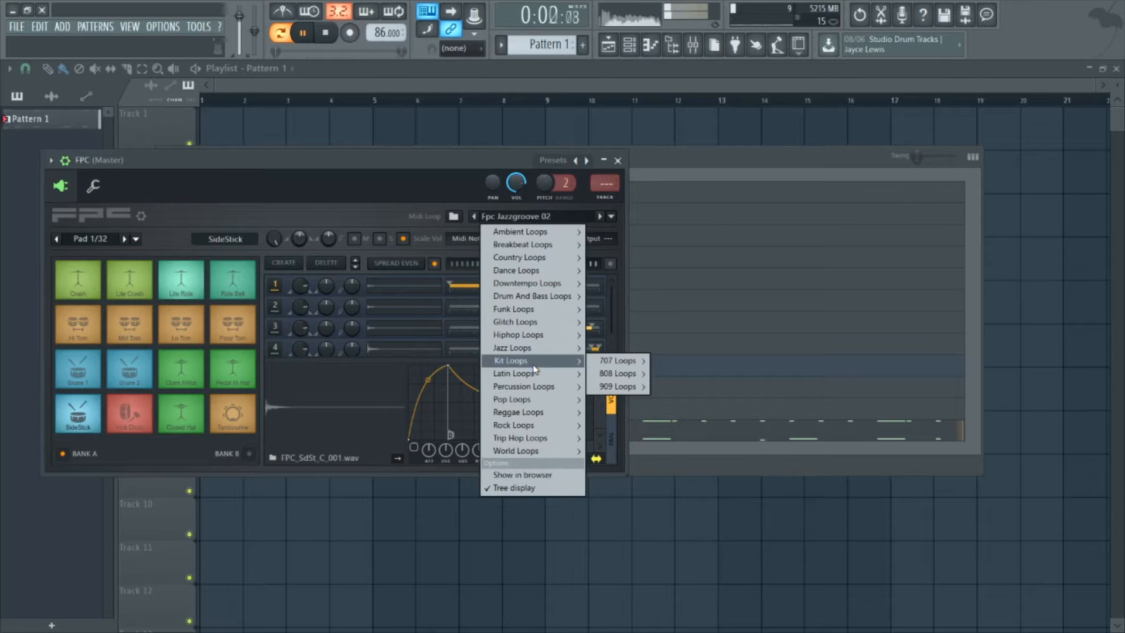
mouse_move(518, 405)
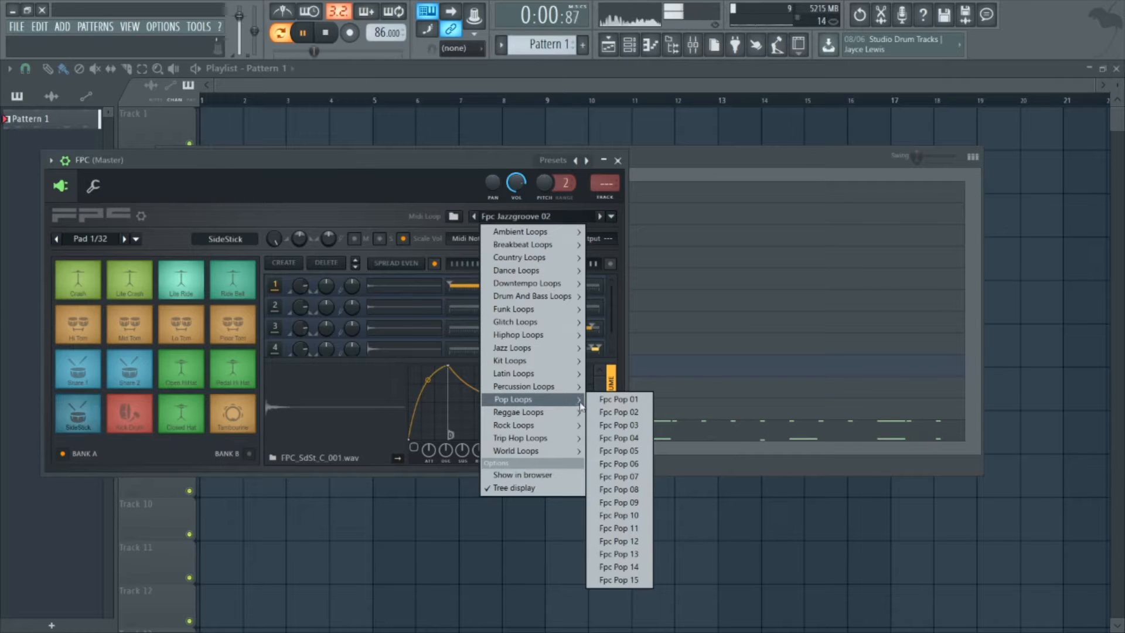
left_click(618, 424)
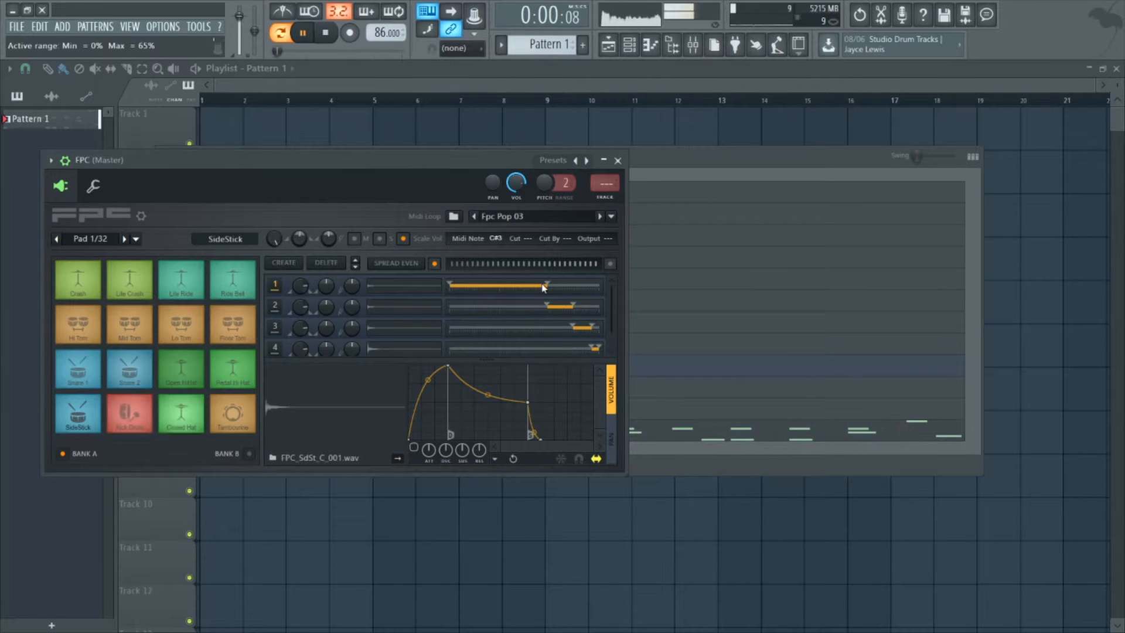
left_click(604, 221)
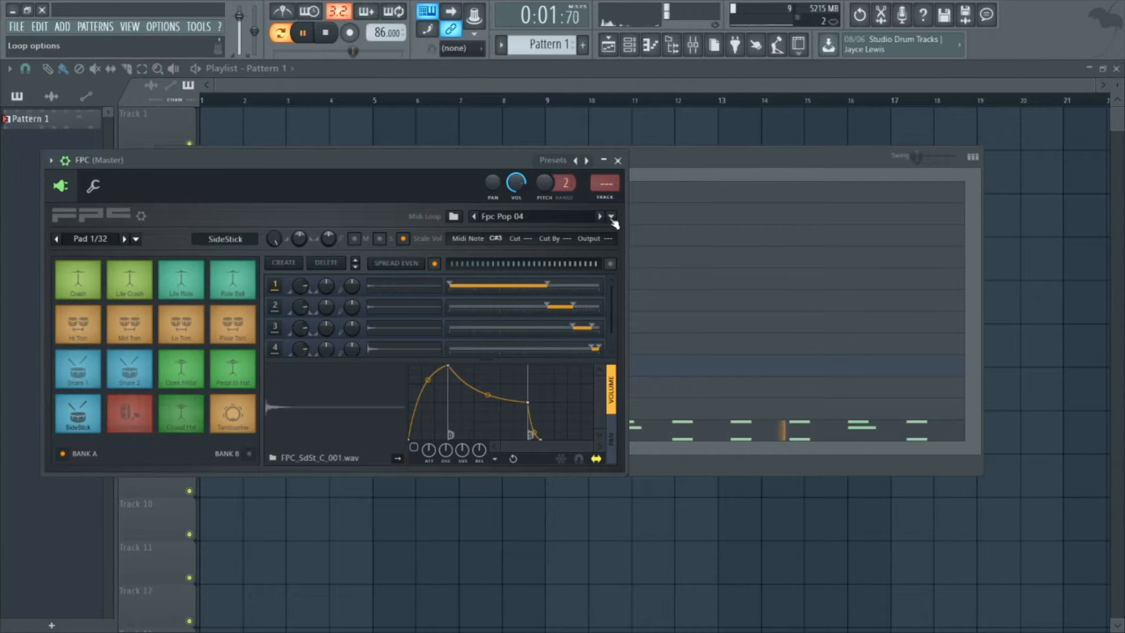
Load the Fpc Ambient Groove 01 MIDI loop and advance one loop at a time to Fpc Ambient Groove 04.
left_click(611, 217)
mouse_move(555, 349)
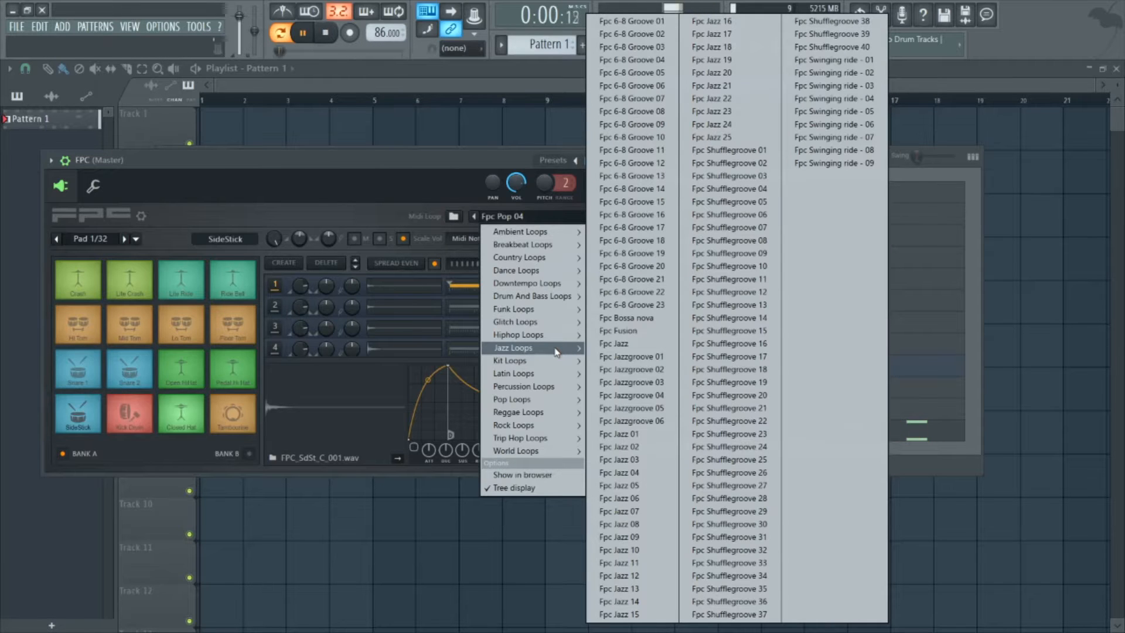
mouse_move(530, 249)
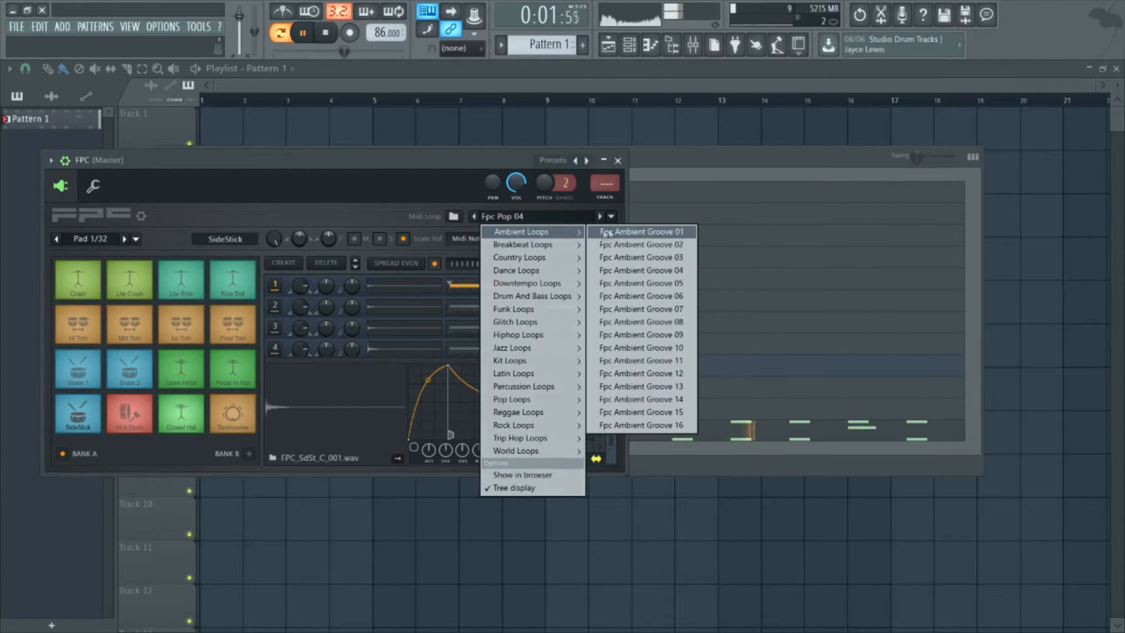
left_click(639, 231)
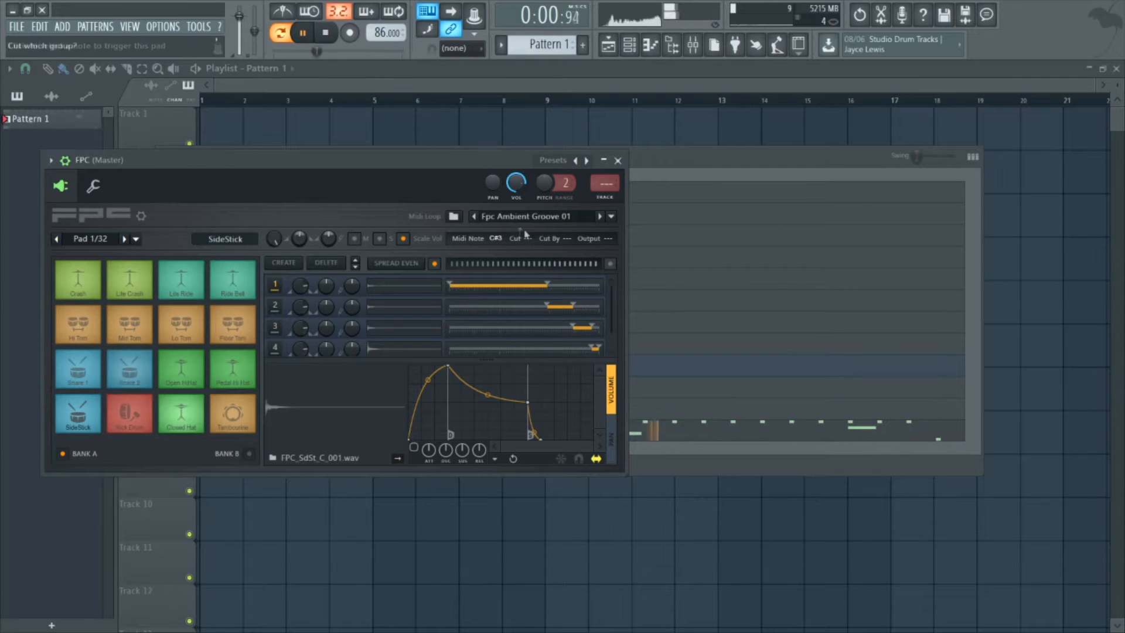
left_click(600, 217)
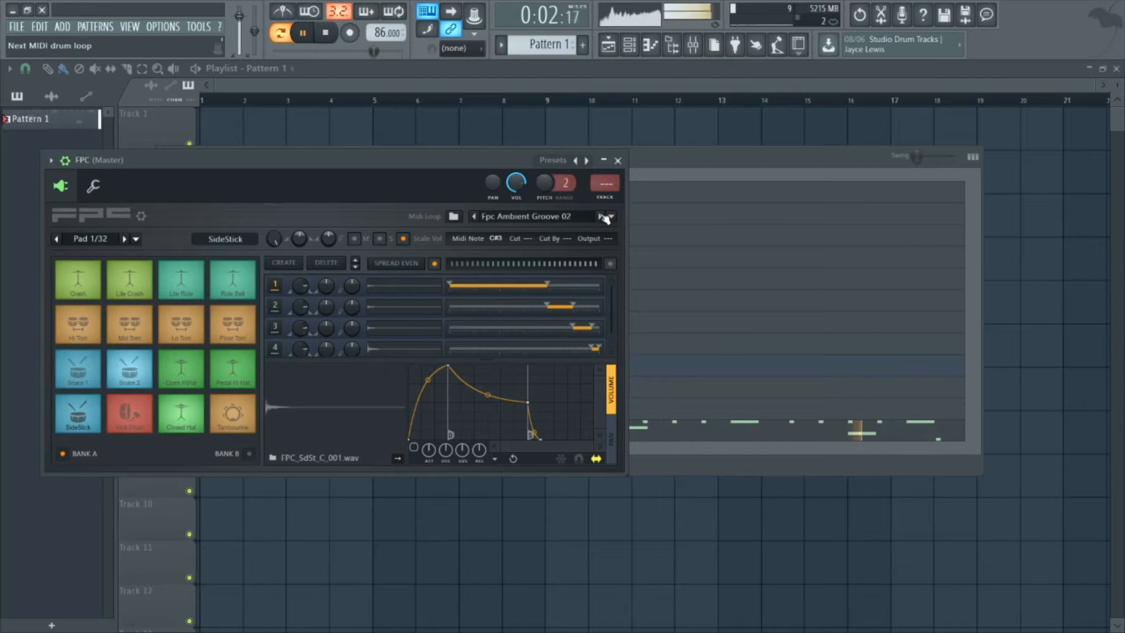
left_click(604, 216)
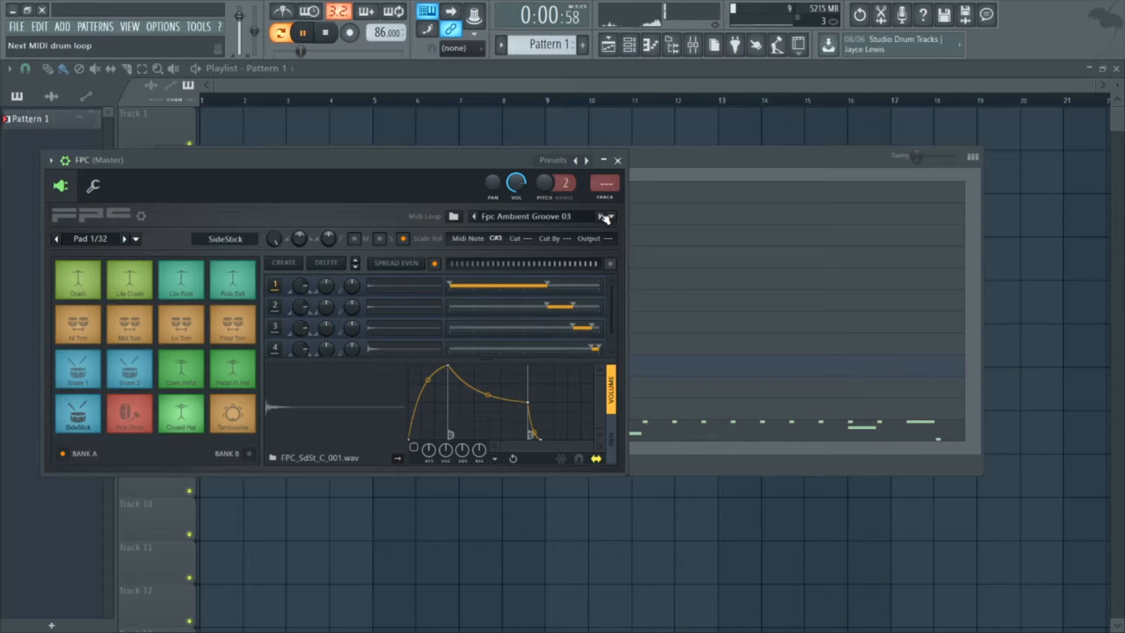
left_click(604, 217)
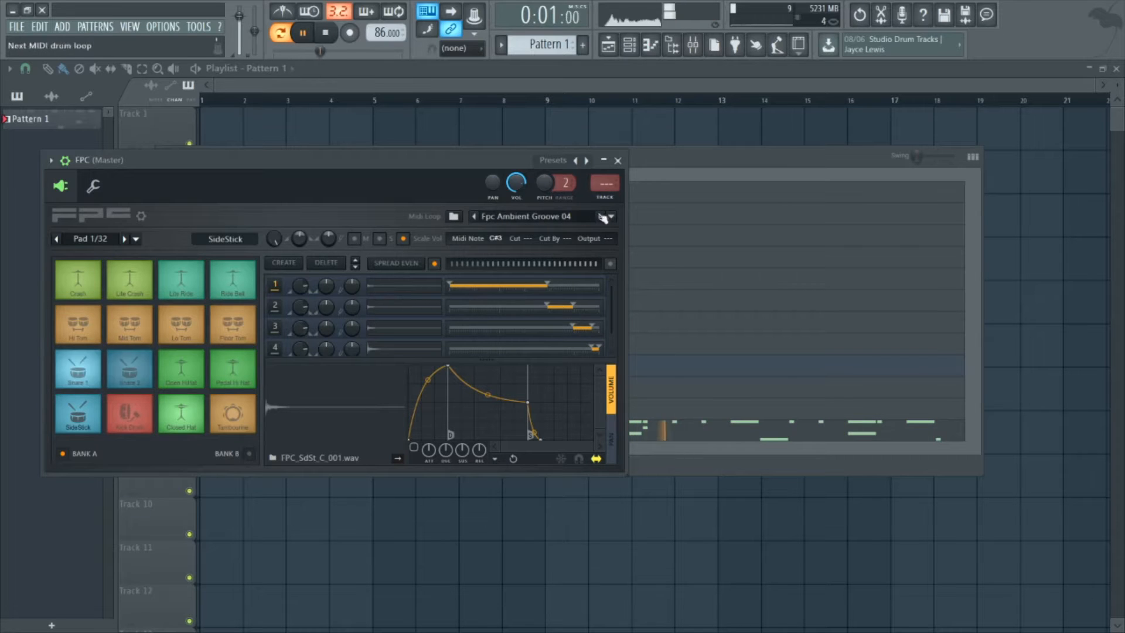
Switch the MIDI loop to Fpc Ambient Groove 13 from the Ambient Loops.
left_click(609, 217)
mouse_move(570, 232)
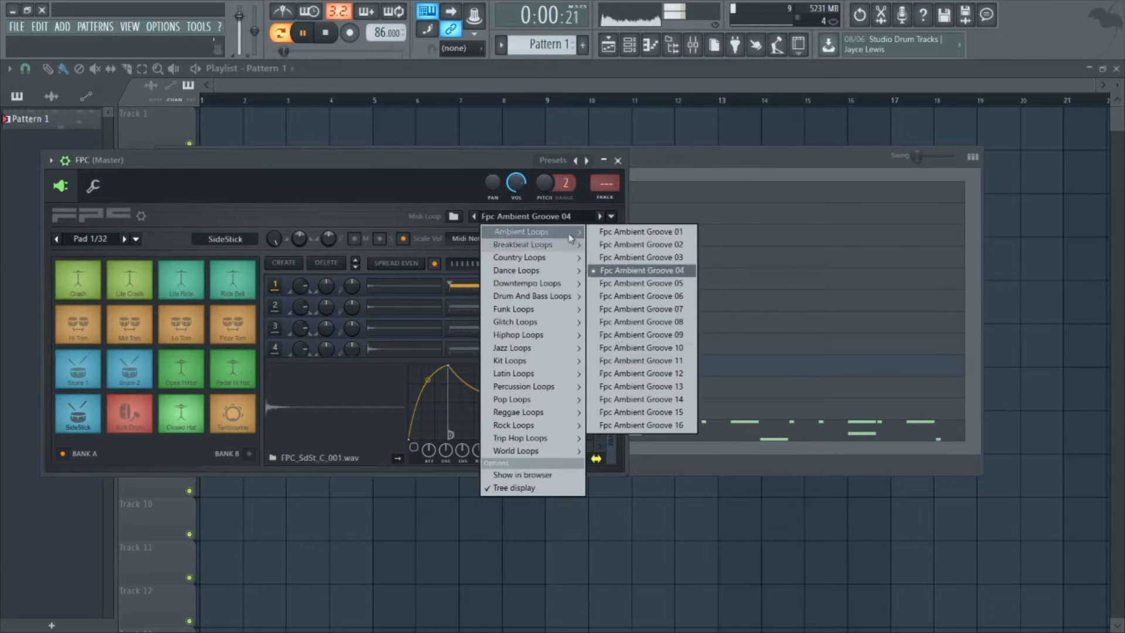
left_click(641, 386)
Set the MIDI loop to Fpc Ambient Groove 01 from the Ambient Loops.
left_click(611, 217)
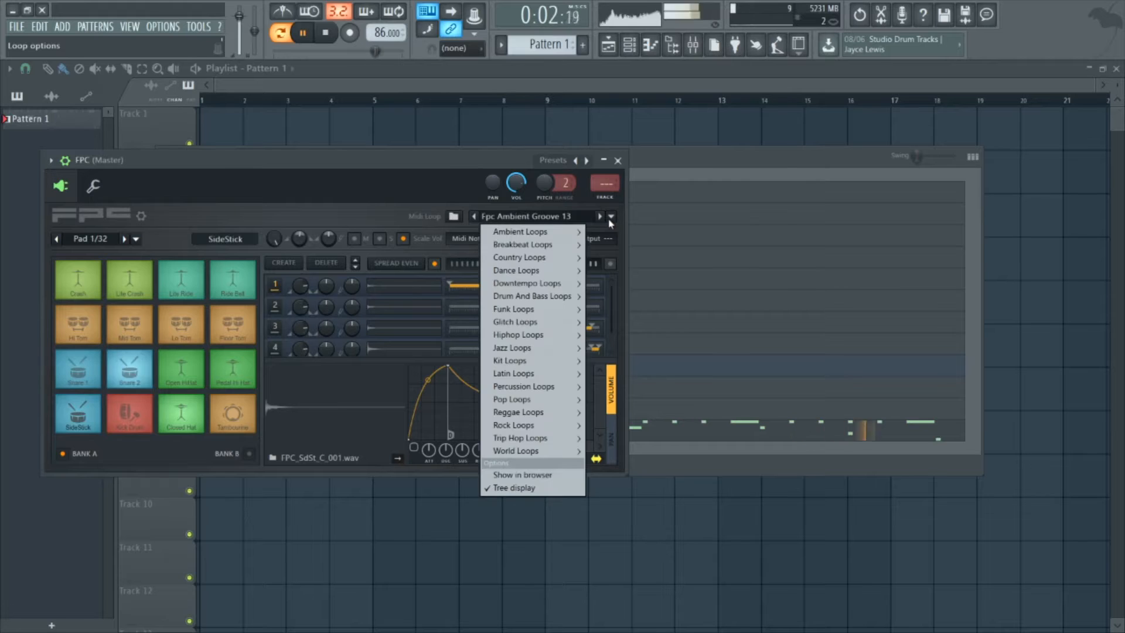
mouse_move(542, 233)
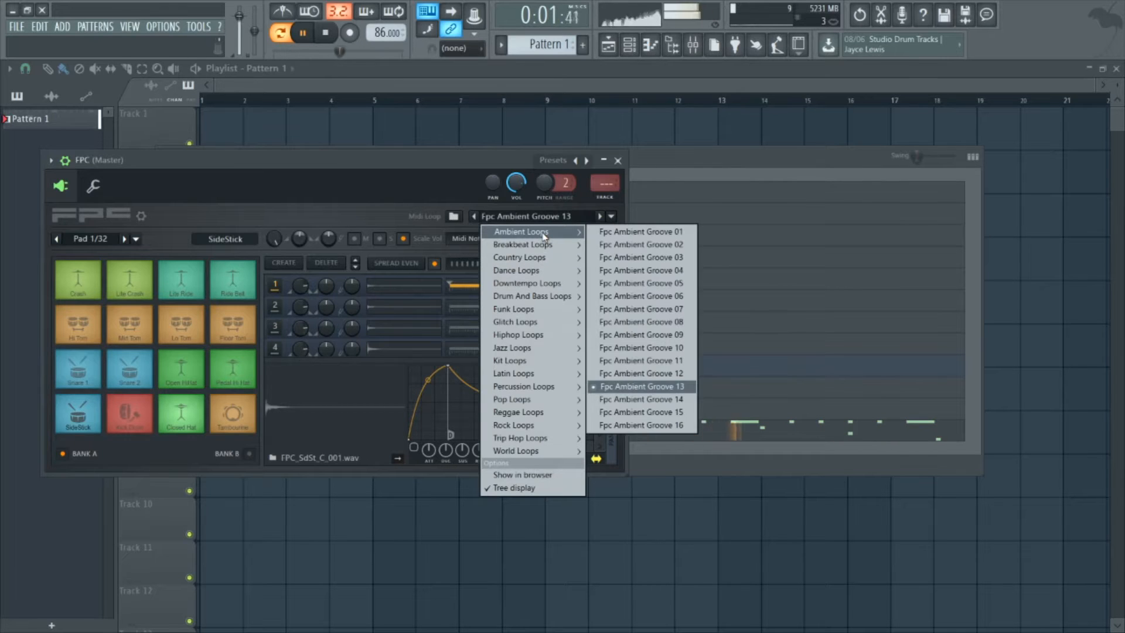
left_click(620, 234)
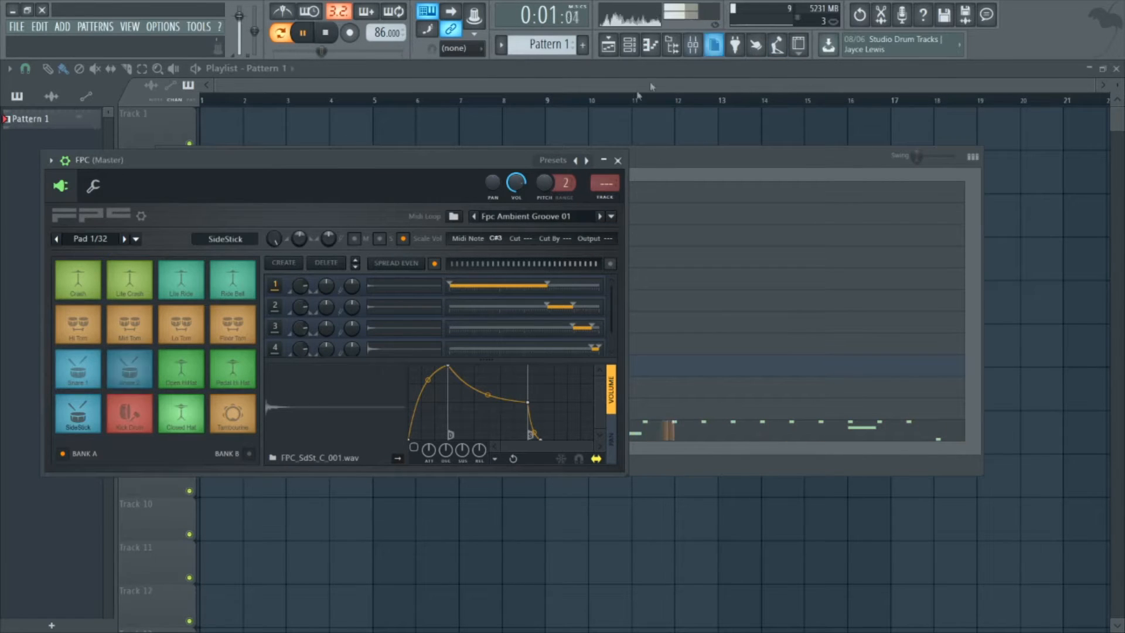
Show the sample browser and delete the first two sample layers of the Kick Drum pad.
left_click(672, 44)
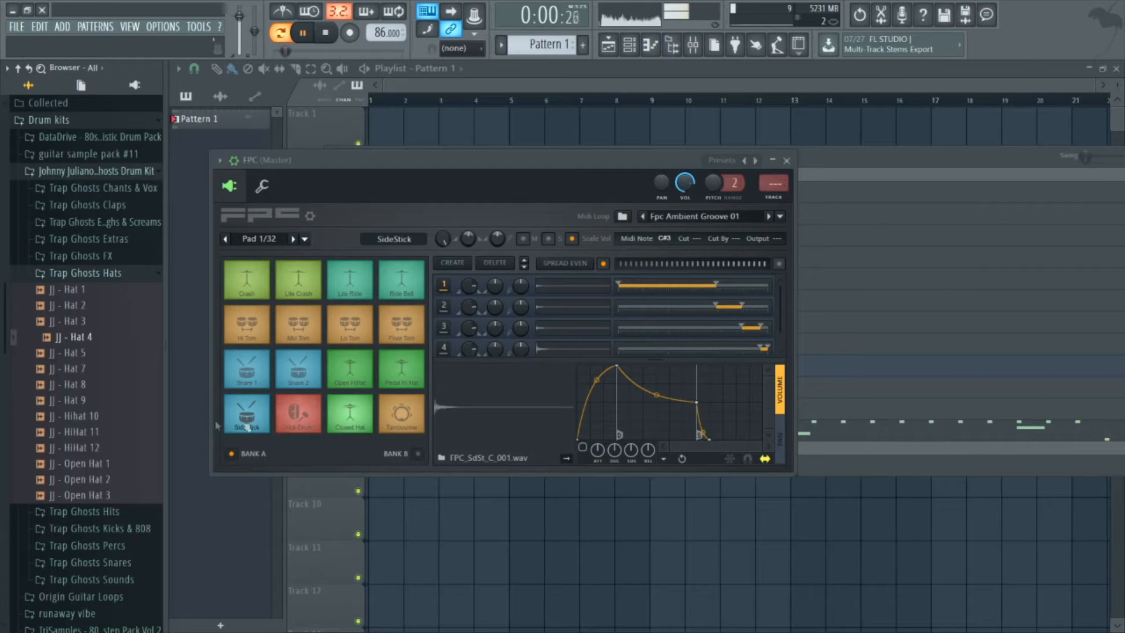
left_click(299, 415)
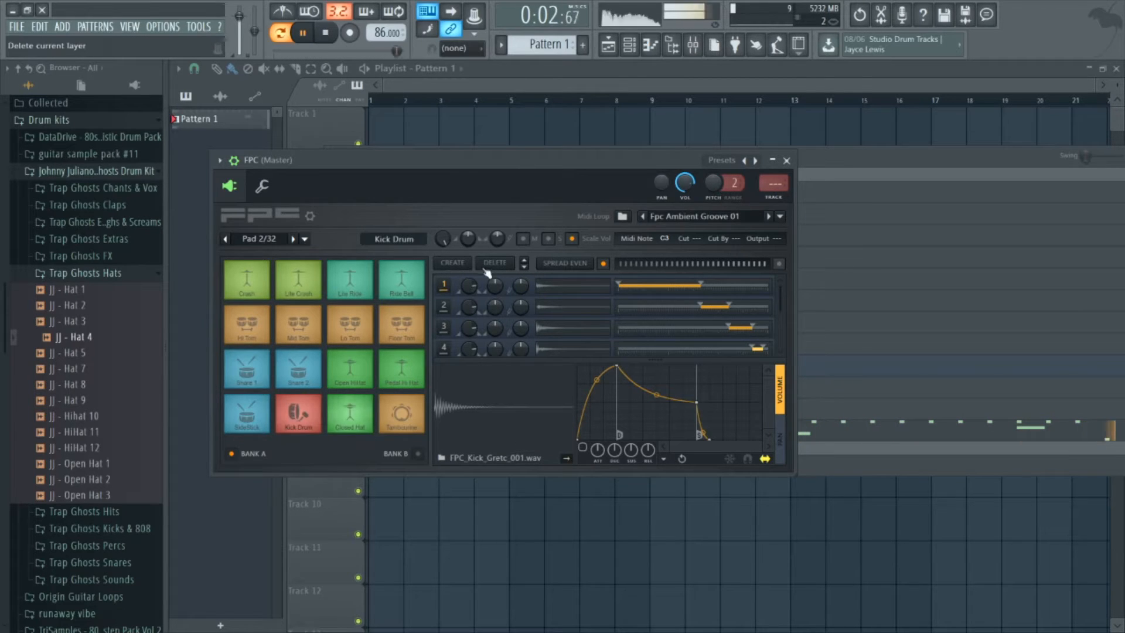
left_click(502, 264)
left_click(501, 263)
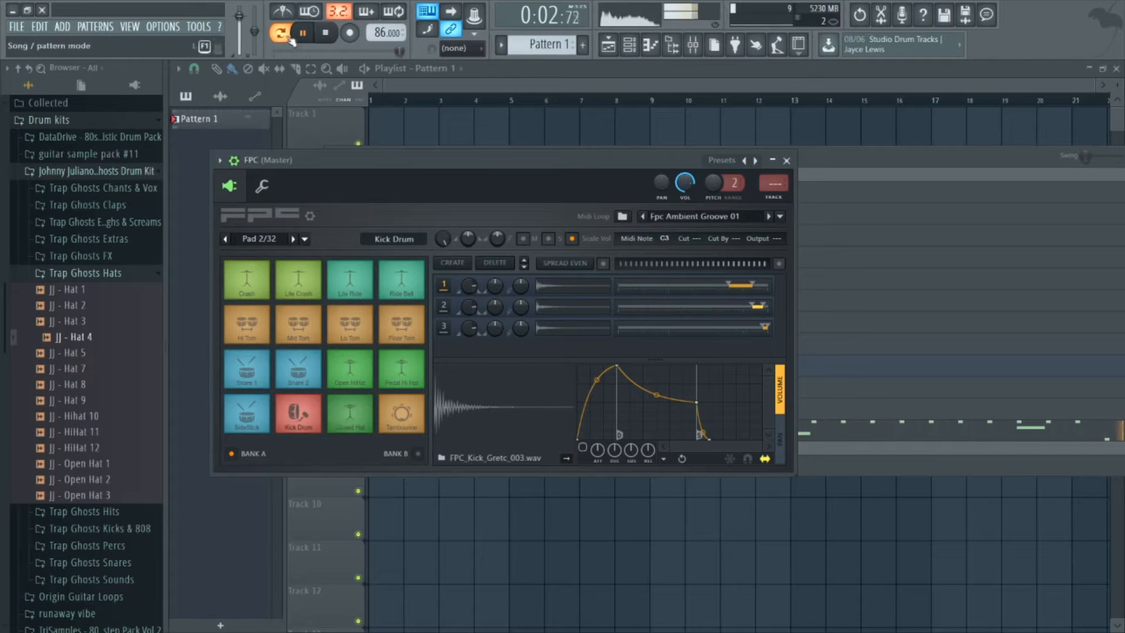
Stop playback and audition the Kick Drum pad and its FPC_Kick_Gretc_003.wav sample several times.
key("space")
left_click(510, 408)
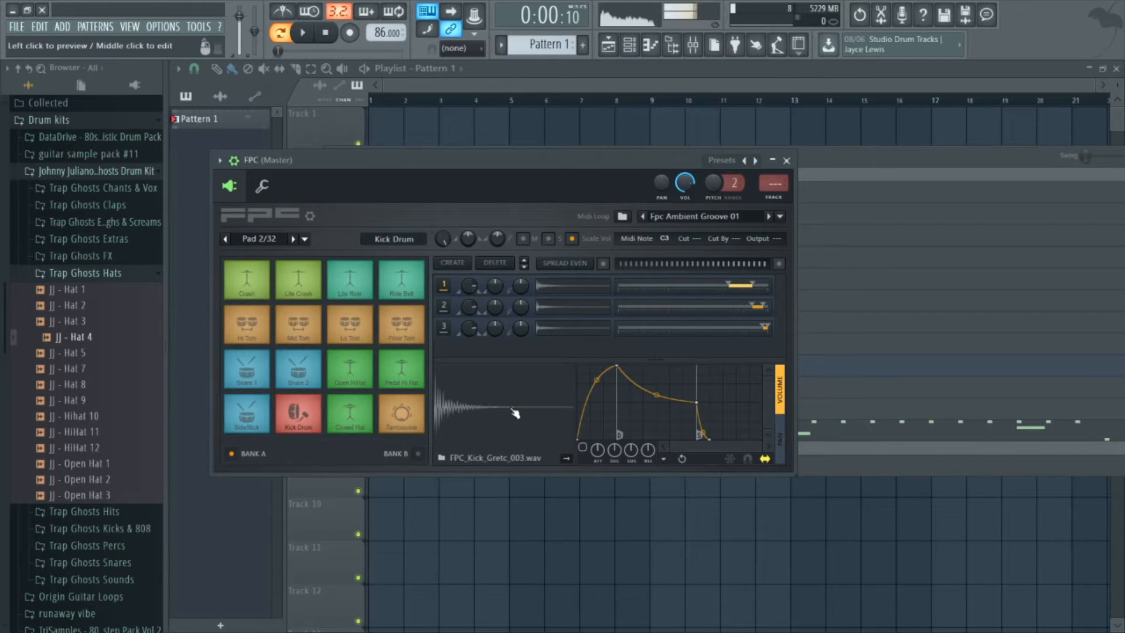
left_click(469, 408)
left_click(465, 414)
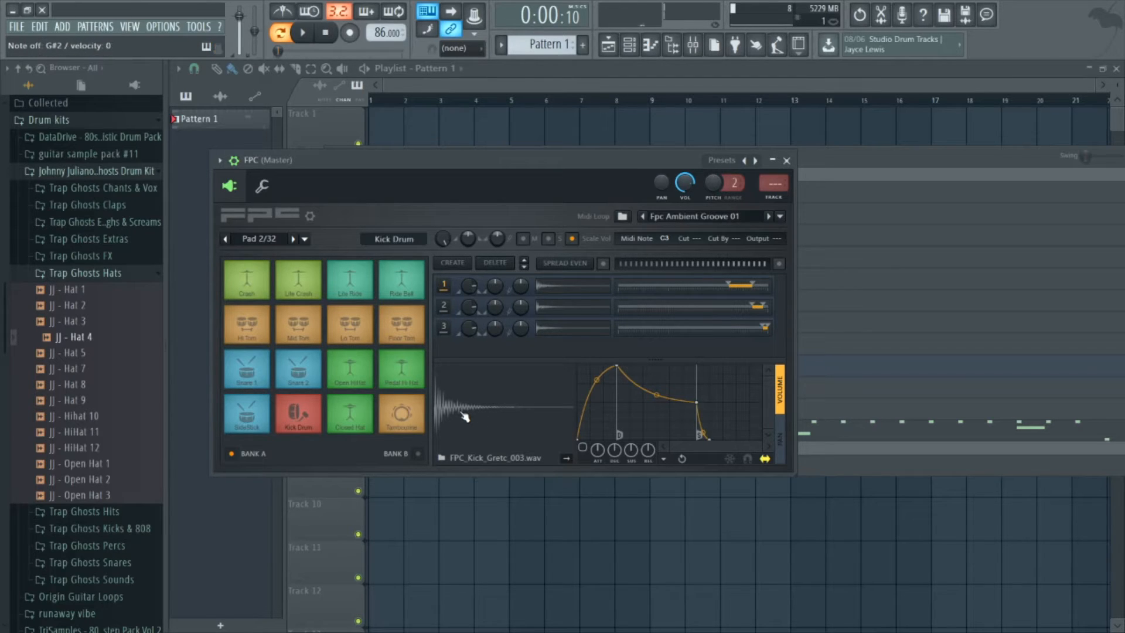
left_click(302, 417)
left_click(302, 417)
left_click(301, 417)
left_click(301, 417)
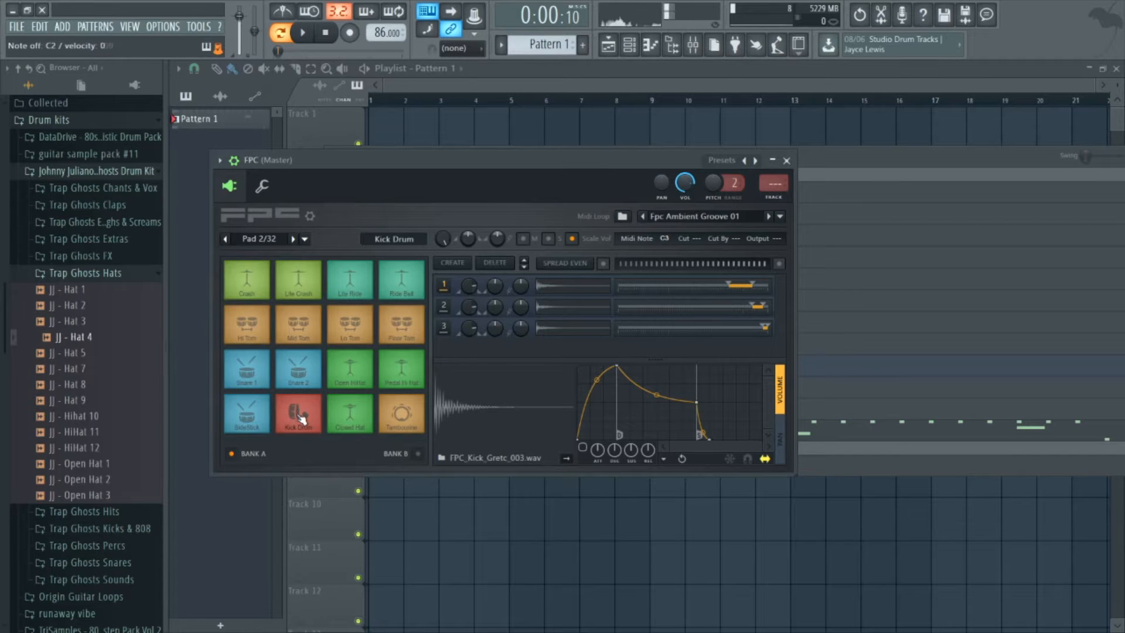
left_click(302, 417)
left_click(302, 417)
left_click(302, 417)
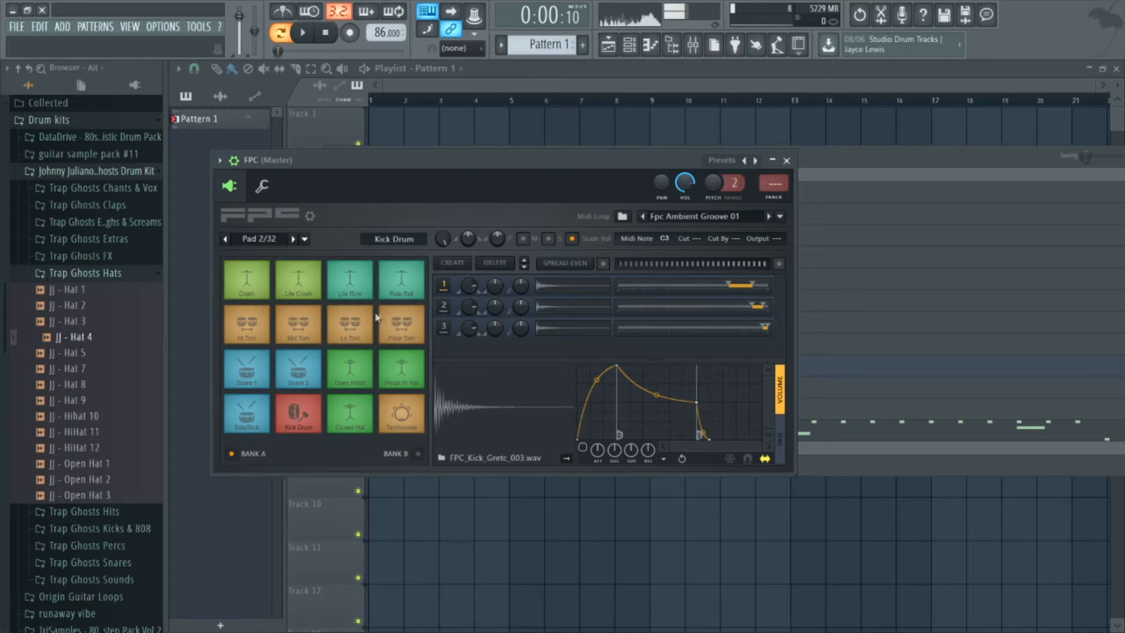
Delete the remaining sample layers from the Kick Drum pad so it holds no sample.
left_click(491, 266)
left_click(491, 267)
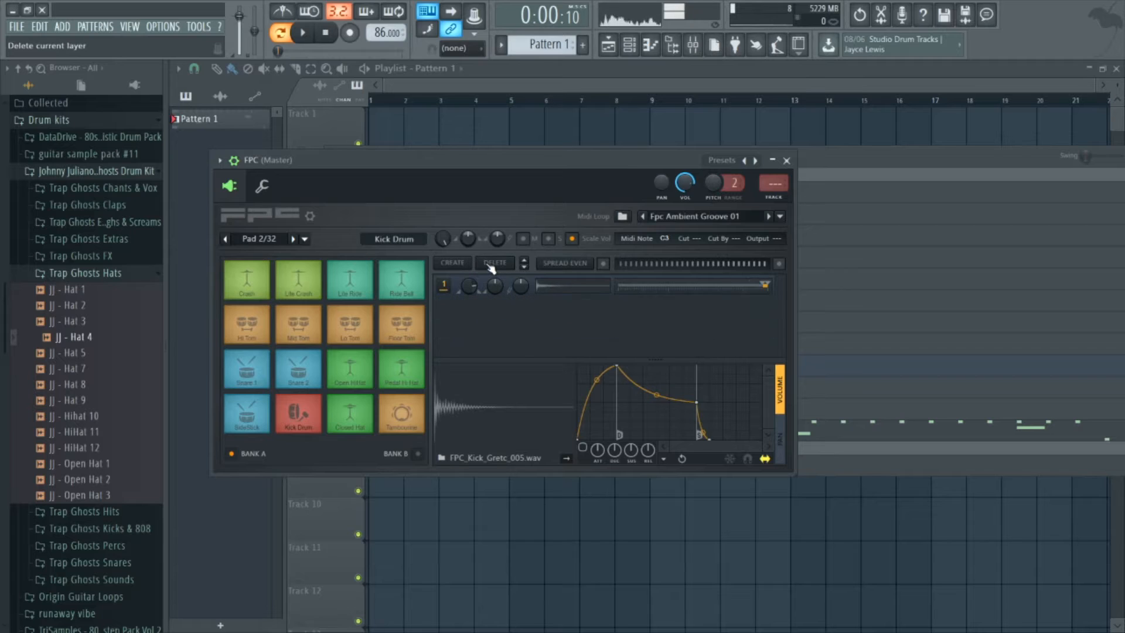
Collapse the Trap Ghosts Hats folder and open the kick folder inside the drums folder of the runaway vibe kit.
left_click(64, 280)
scroll(85, 399, "down", 2)
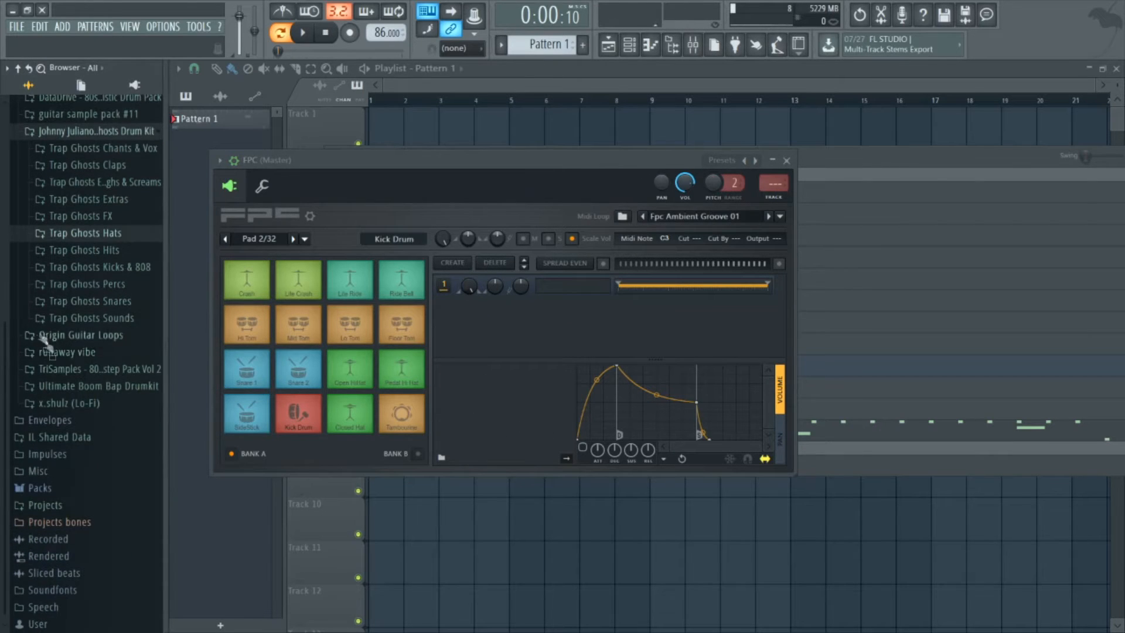
left_click(56, 353)
left_click(75, 422)
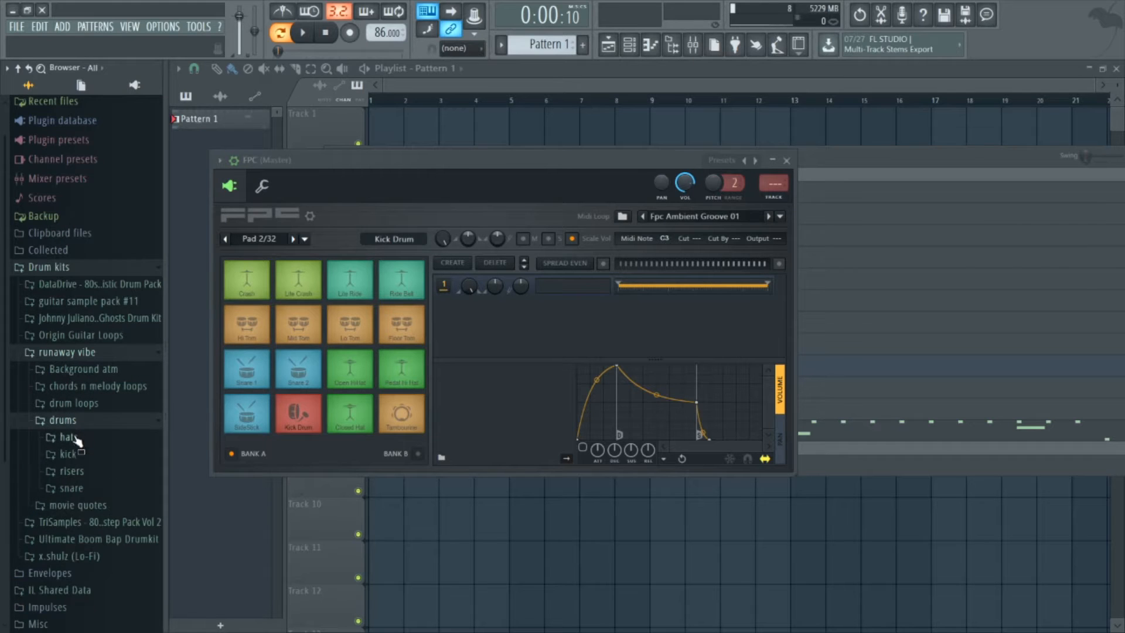
left_click(75, 453)
left_click(75, 454)
Preview the 07_Kick_11_SP sample and load the kick10 sample onto the Kick Drum pad.
left_click(76, 461)
left_click(77, 469)
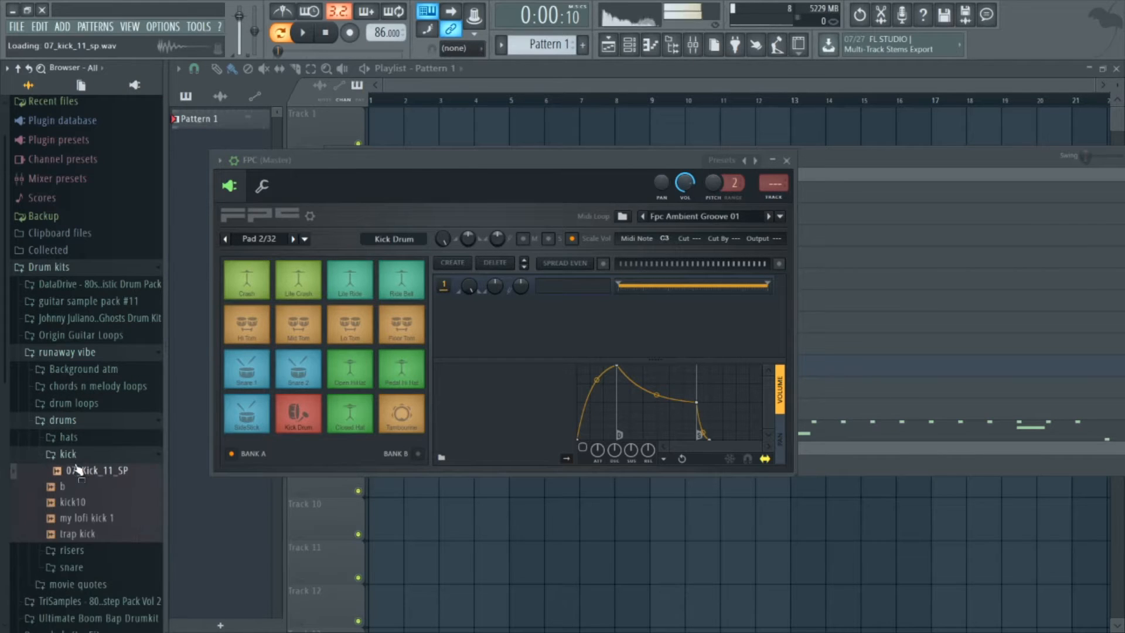
left_click_drag(78, 476, 79, 508)
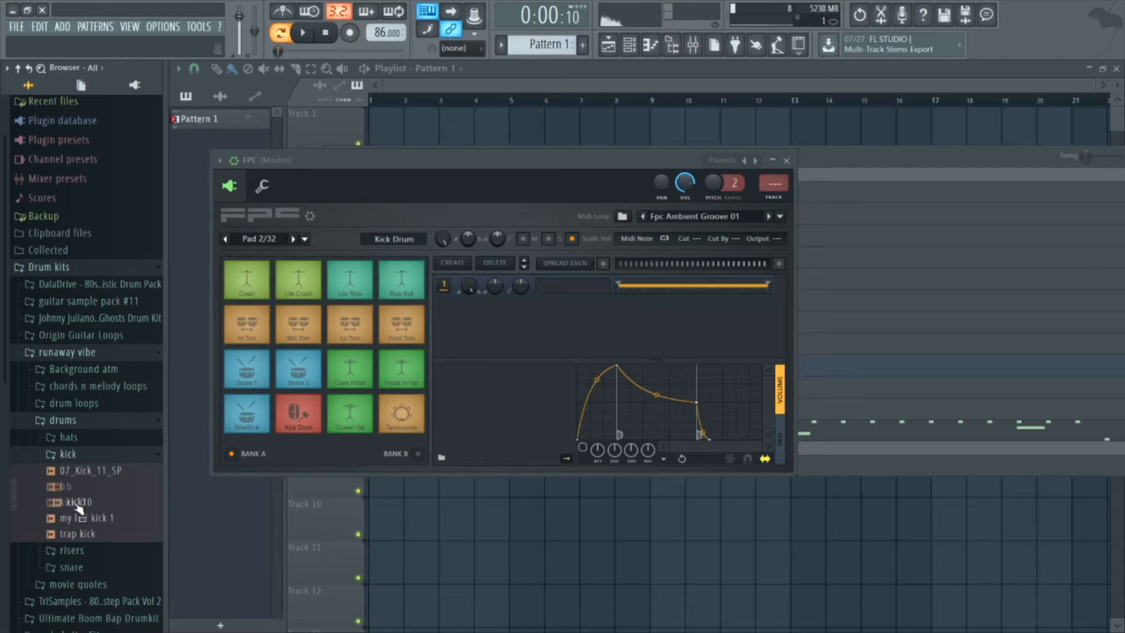
left_click_drag(289, 428, 293, 430)
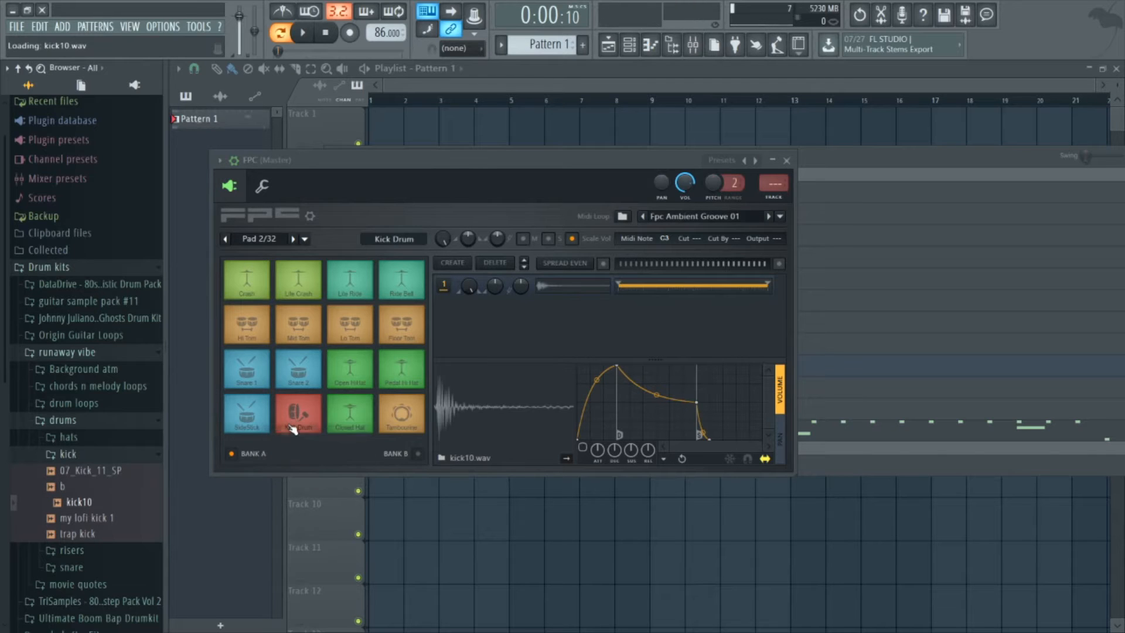
Play the pattern while trying the kick10 layer's velocity range and pitch, and raise the layer's volume.
left_click(305, 34)
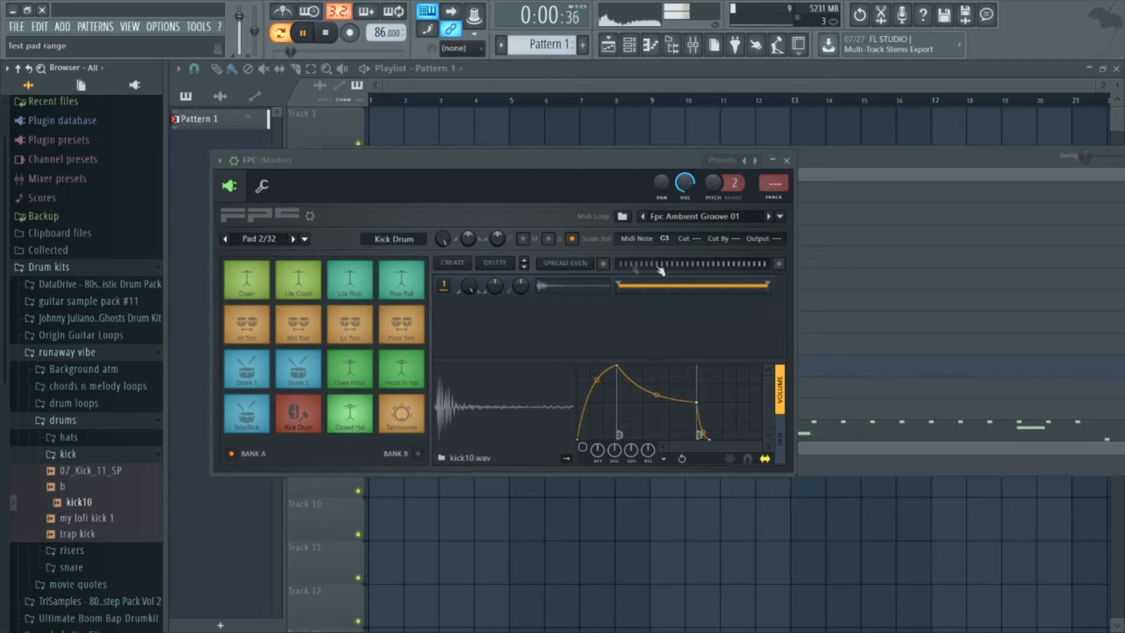
left_click_drag(772, 289, 756, 291)
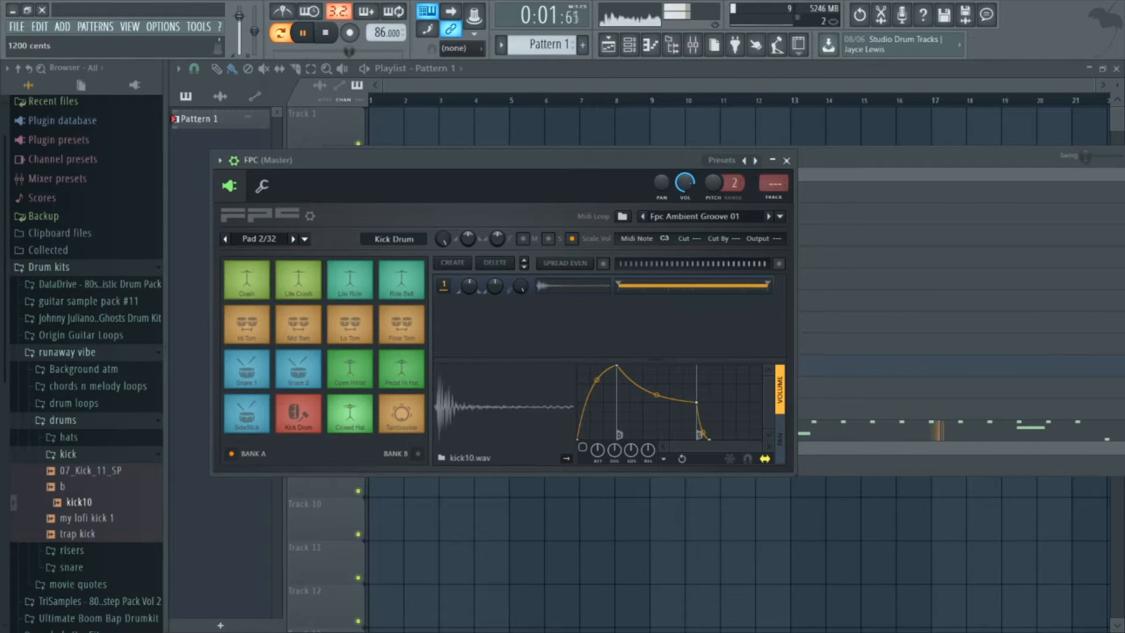
right_click(520, 292)
left_click_drag(469, 295, 469, 291)
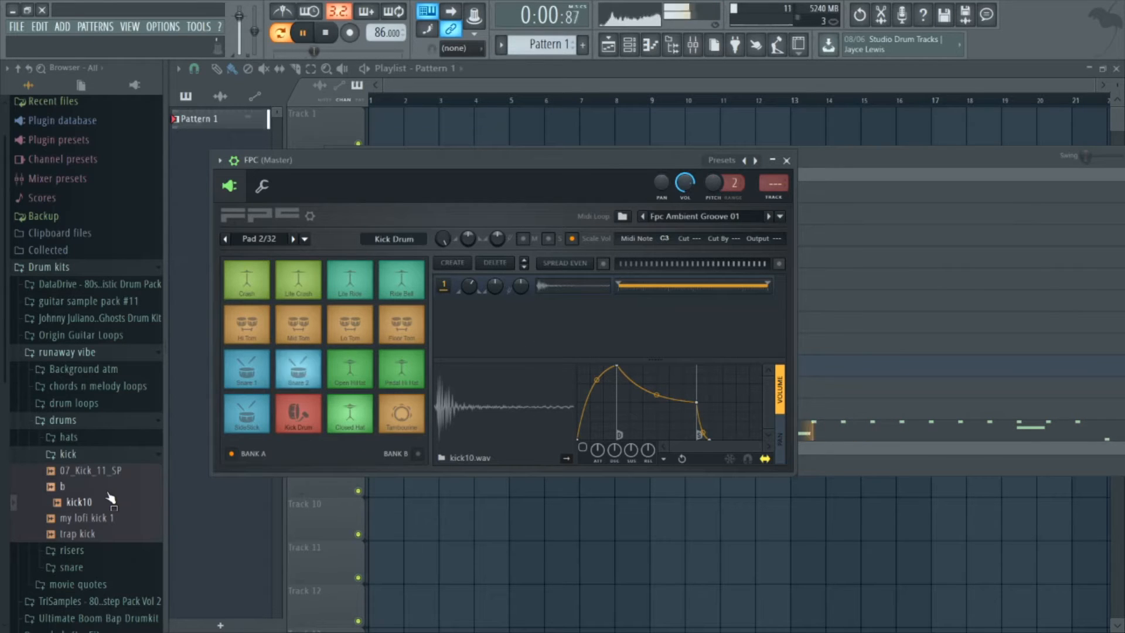
Preview the trap kick and my lofi kick 1 samples, and replace the Kick Drum pad's sample with my lofi kick 1.
left_click(85, 533)
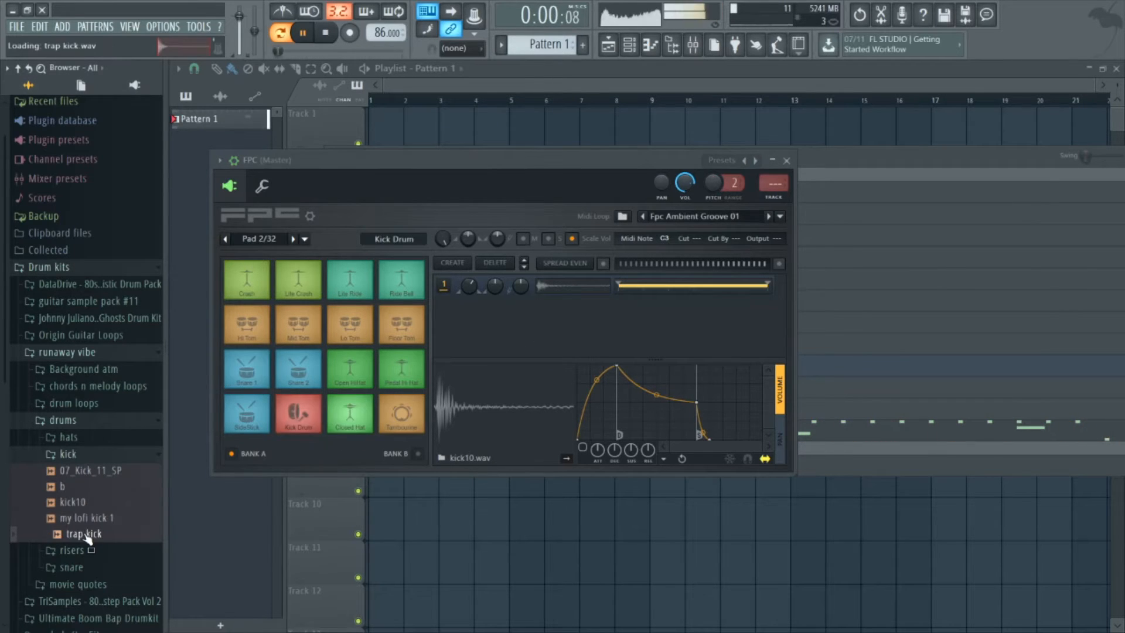
left_click(86, 518)
left_click_drag(86, 522, 298, 412)
left_click(495, 263)
left_click_drag(103, 518, 307, 402)
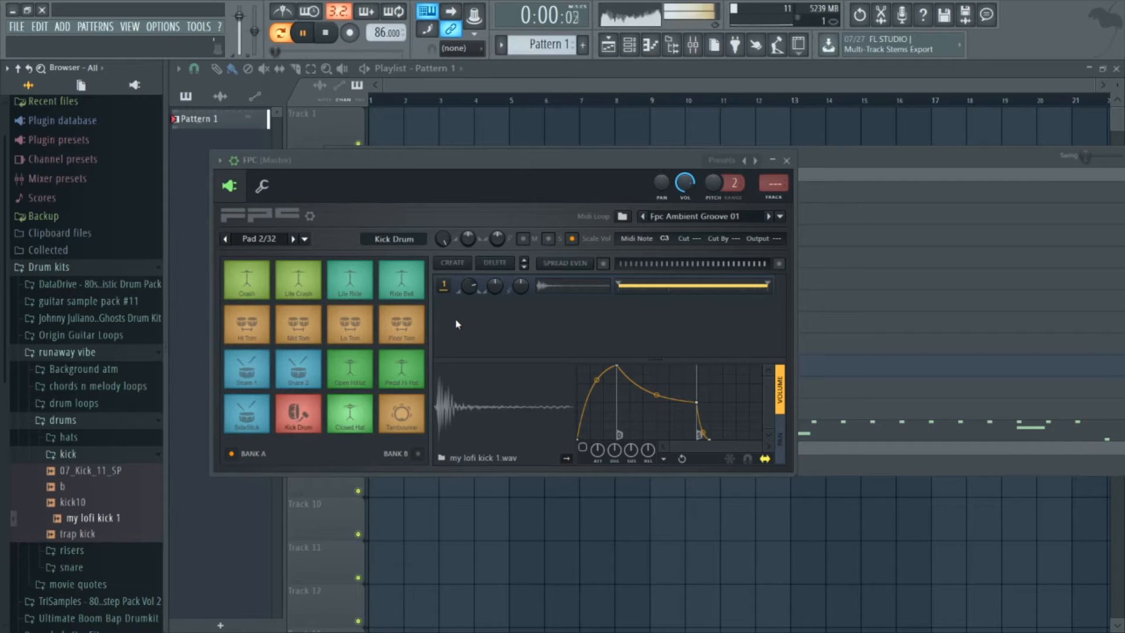
Select the Snare 2 pad and delete all of its sample layers.
left_click(295, 369)
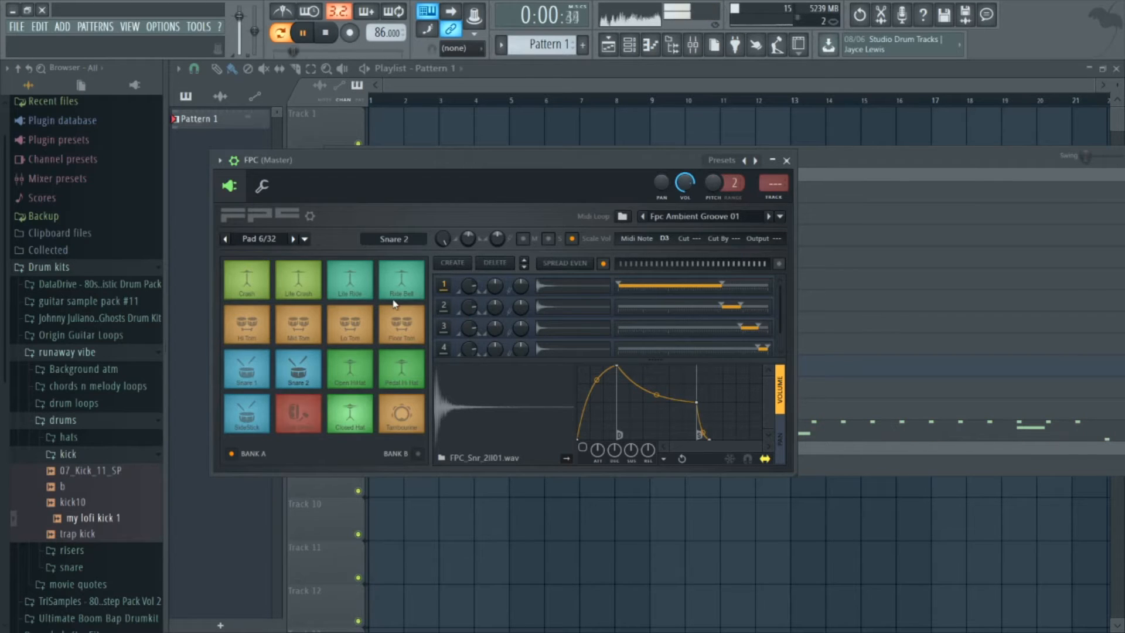
left_click(495, 264)
left_click(495, 263)
left_click(495, 263)
left_click(495, 263)
Load boxy snare from the kit's snare folder onto the Snare 2 pad and set its layer volume to 72%.
left_click(68, 454)
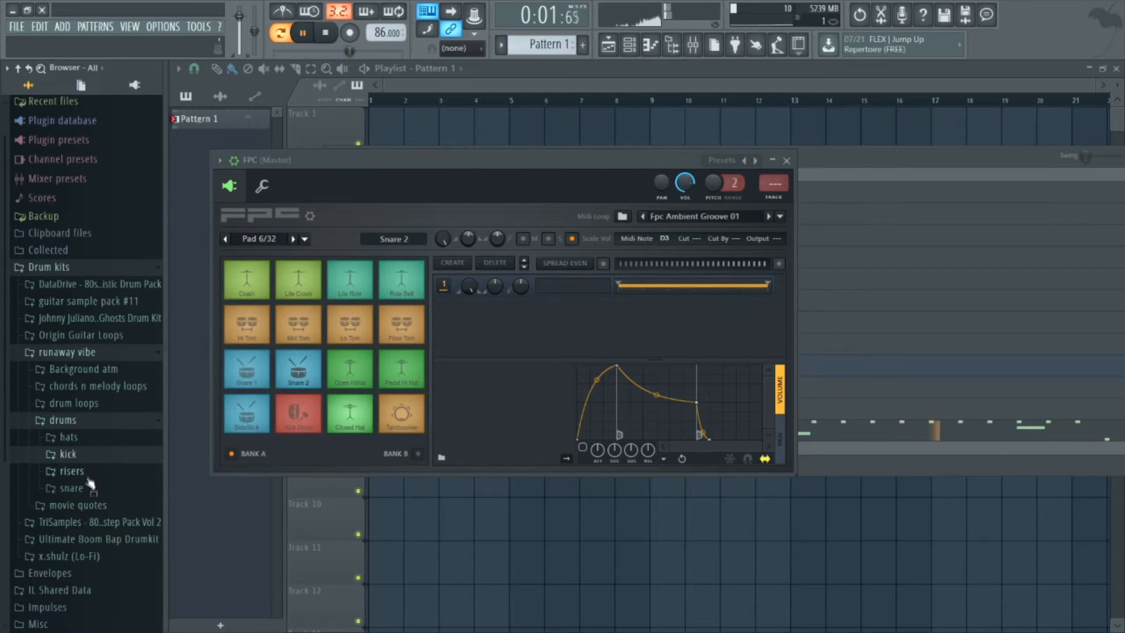
left_click(88, 487)
left_click(87, 521)
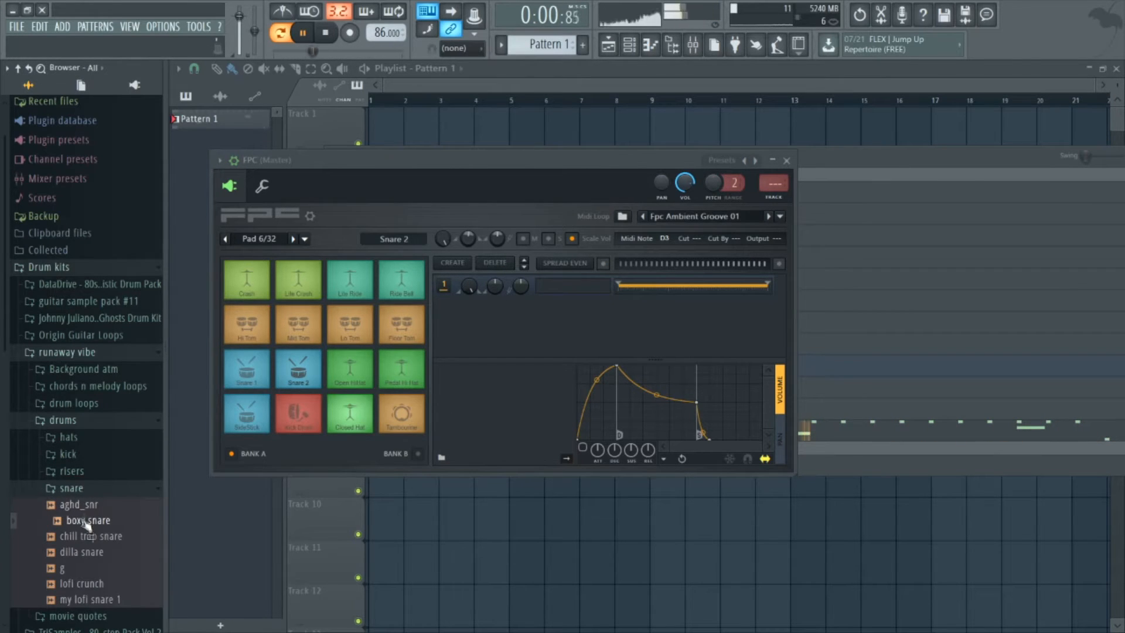
left_click_drag(286, 380, 295, 370)
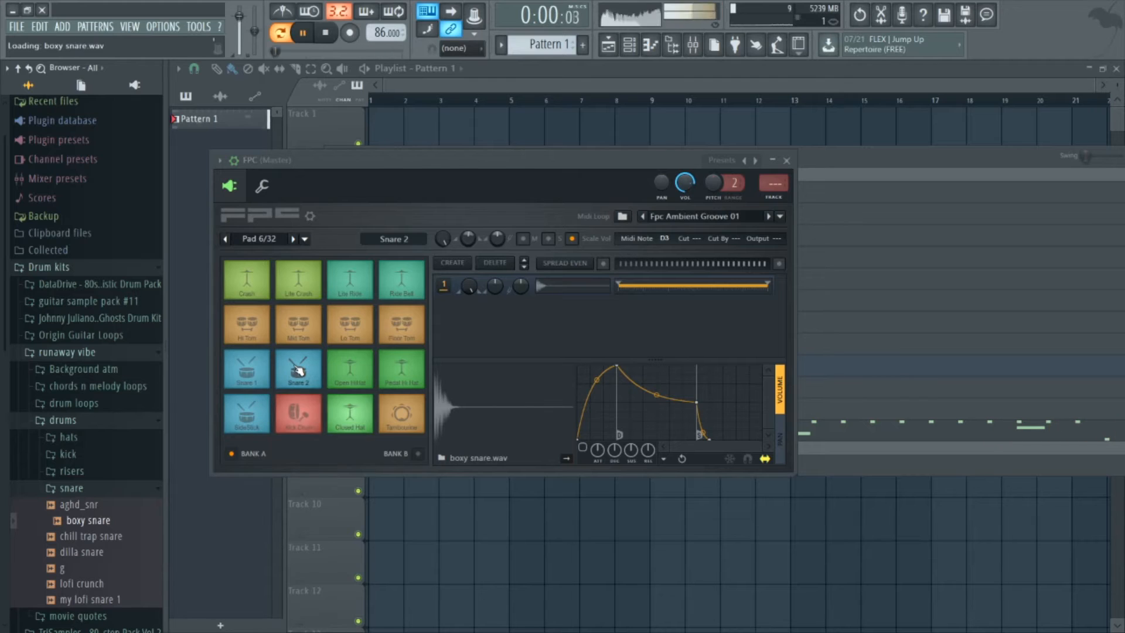
left_click(299, 370)
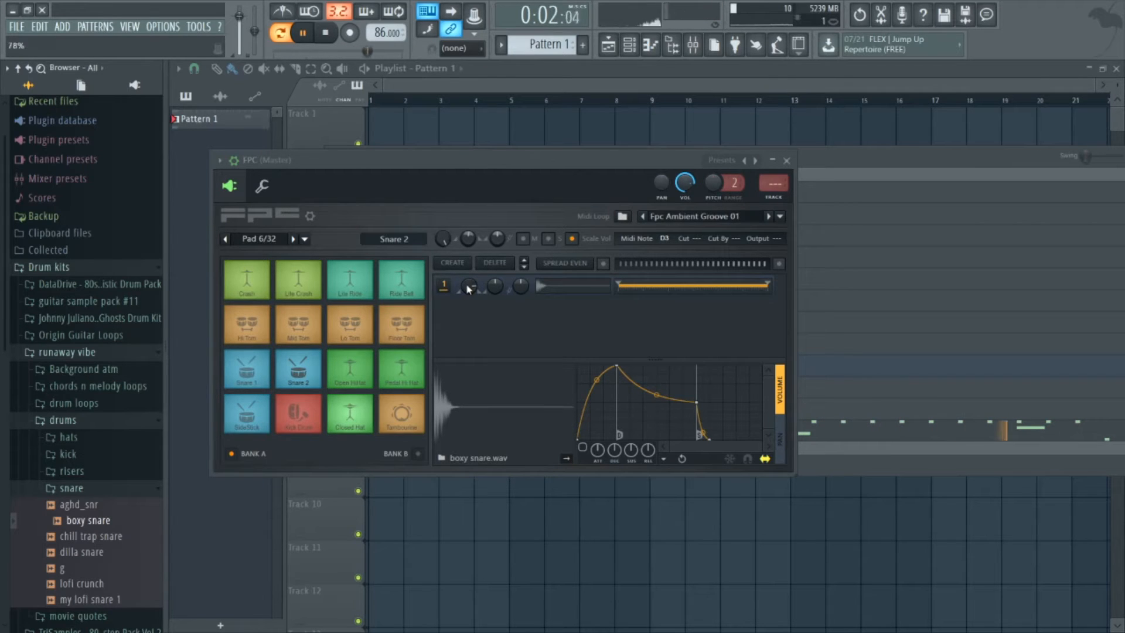
left_click_drag(468, 286, 468, 283)
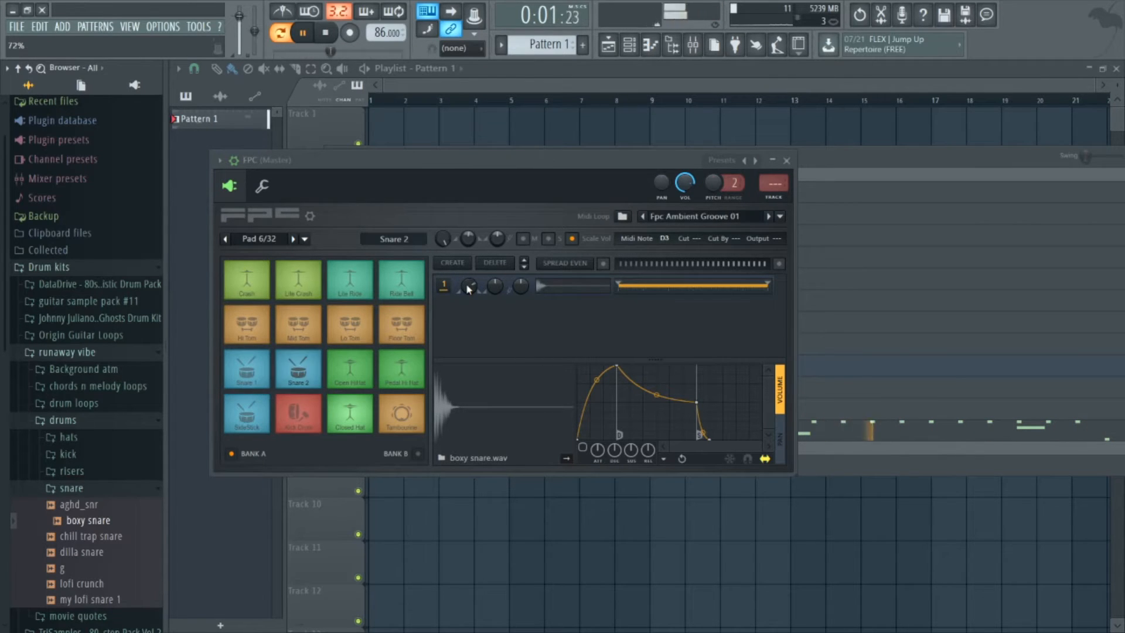
Preview the other snare samples, clear the layers of the Snare 1 pad and load my lofi snare 1 onto it.
left_click(85, 536)
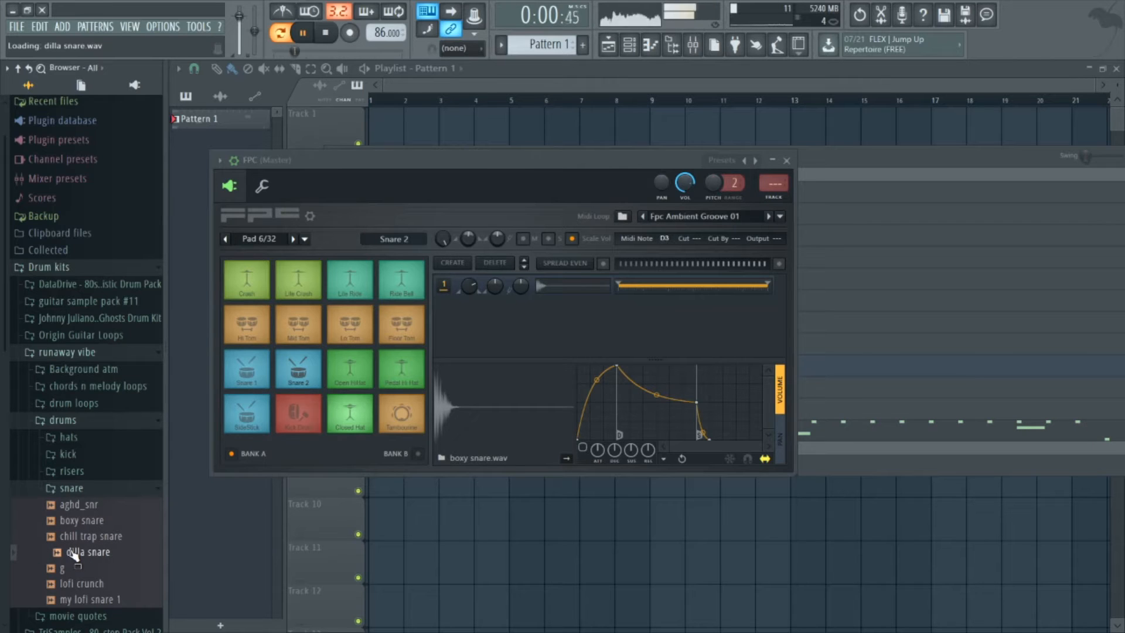
left_click(82, 583)
left_click(86, 599)
left_click_drag(85, 607, 242, 368)
left_click(507, 262)
left_click(509, 263)
left_click(510, 265)
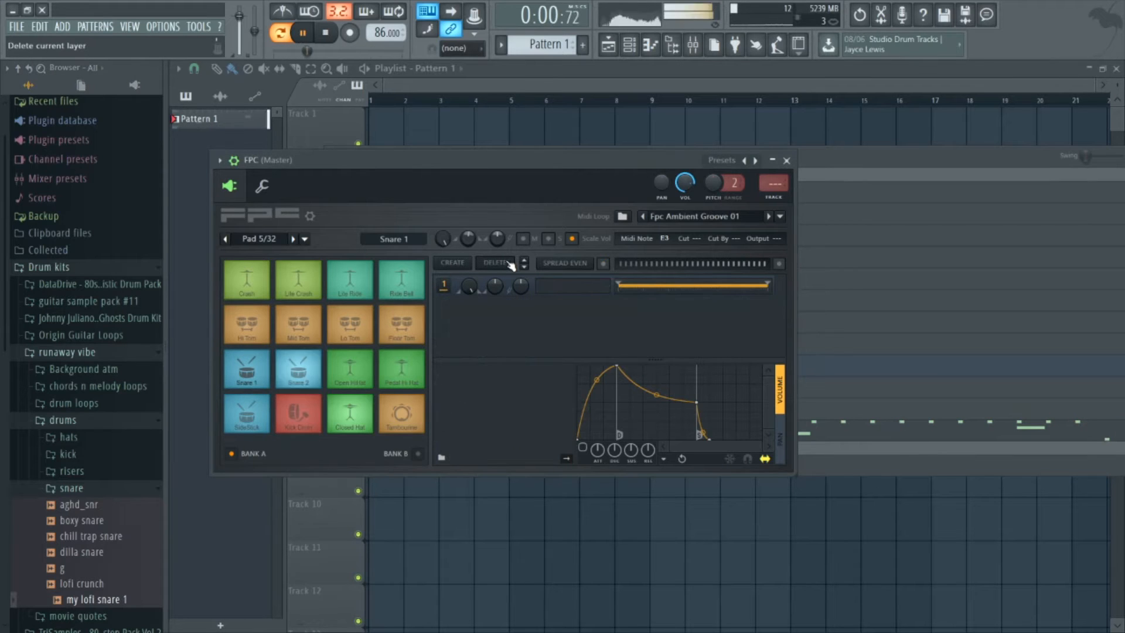
left_click_drag(67, 622, 244, 376)
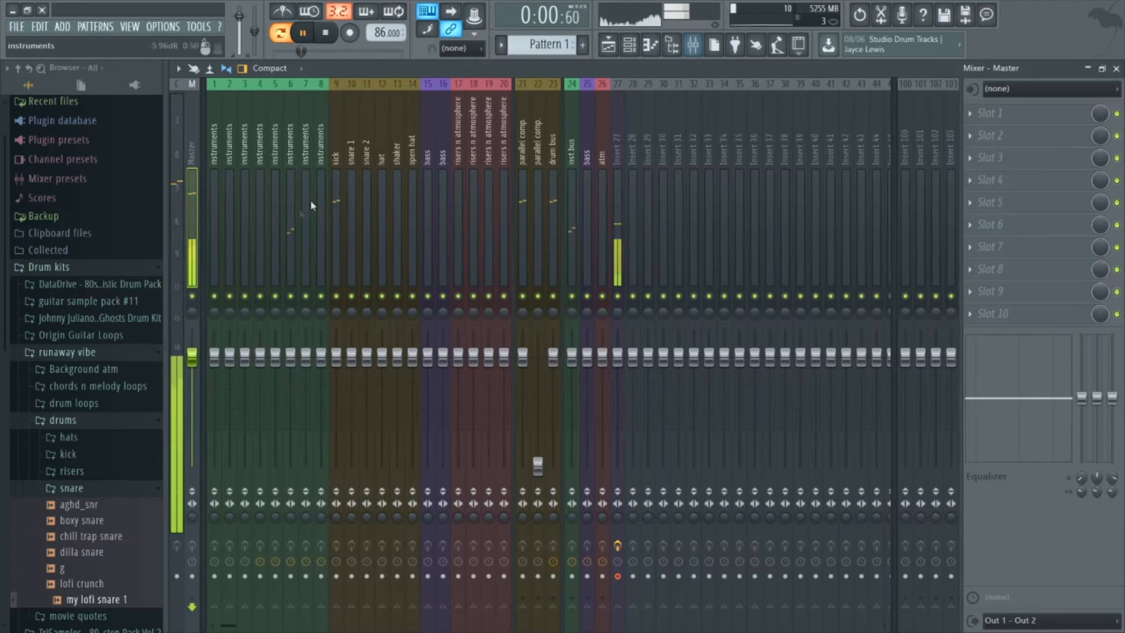
Open the mixer and select the kick track on insert 9 to examine its routing.
key("F9")
left_click(334, 193)
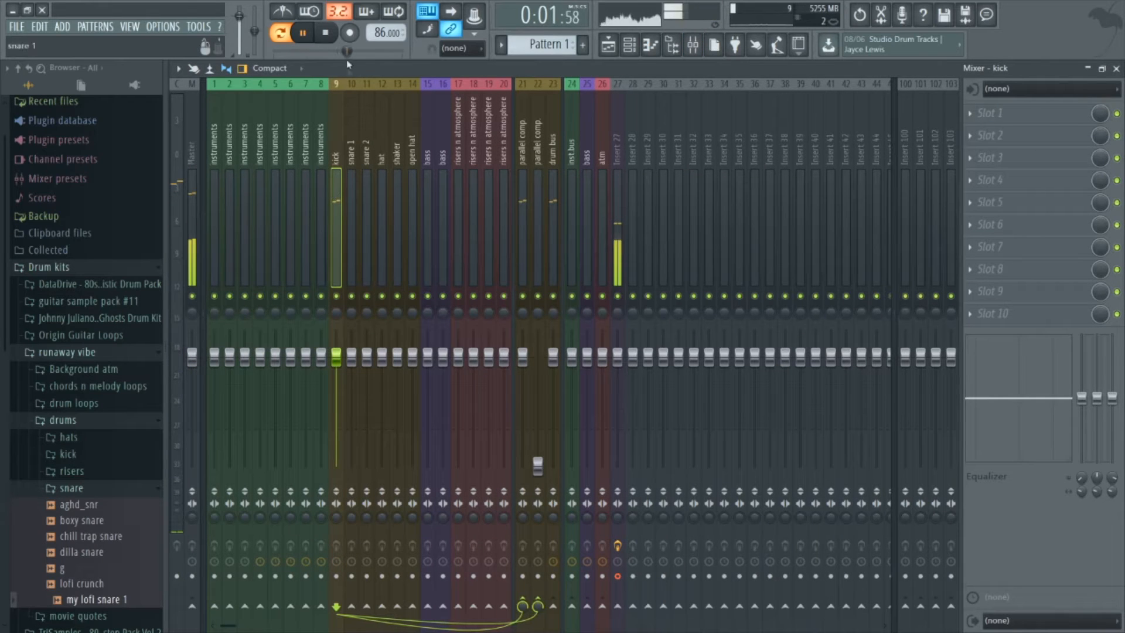
left_click(328, 36)
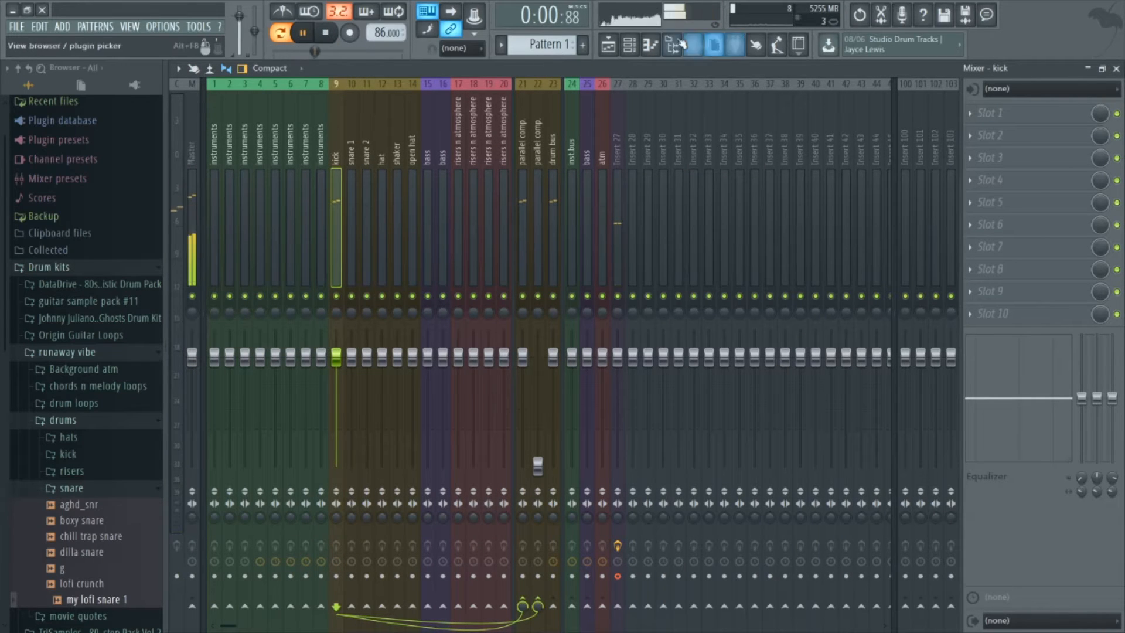
Return to the playlist, reopen FPC from the channel rack and hide the browser.
left_click(608, 44)
left_click(633, 45)
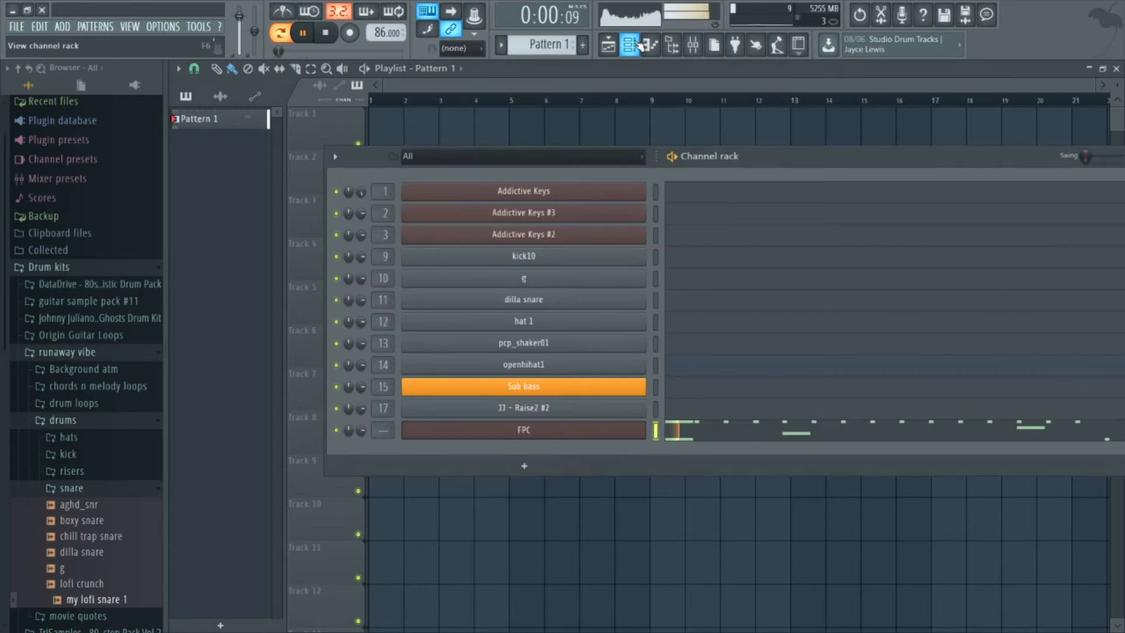
left_click(515, 436)
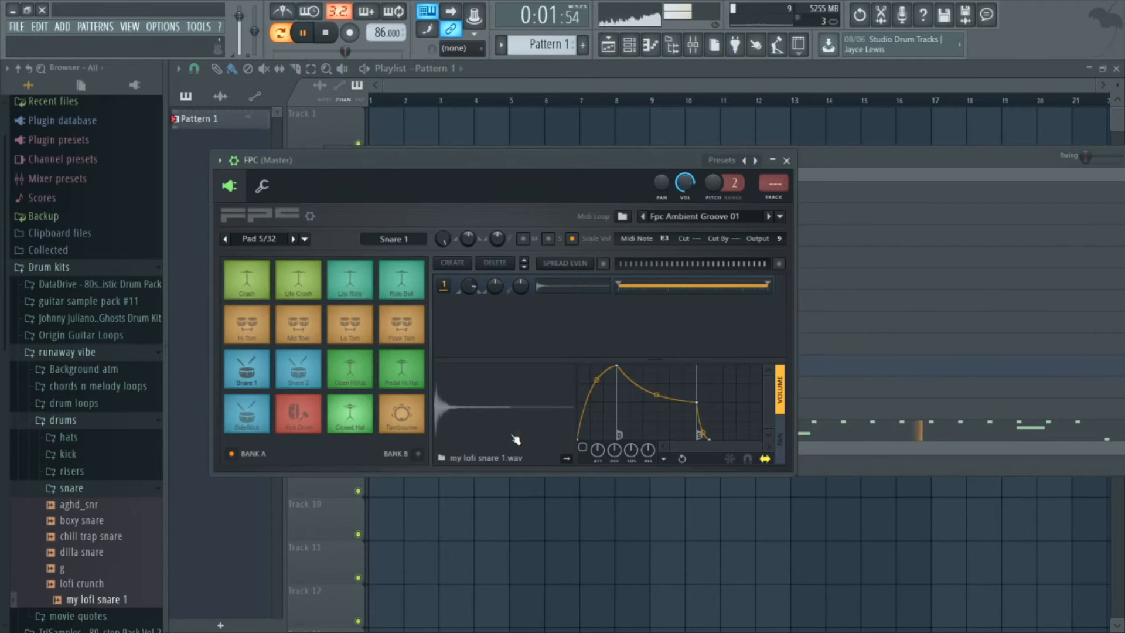
left_click(673, 44)
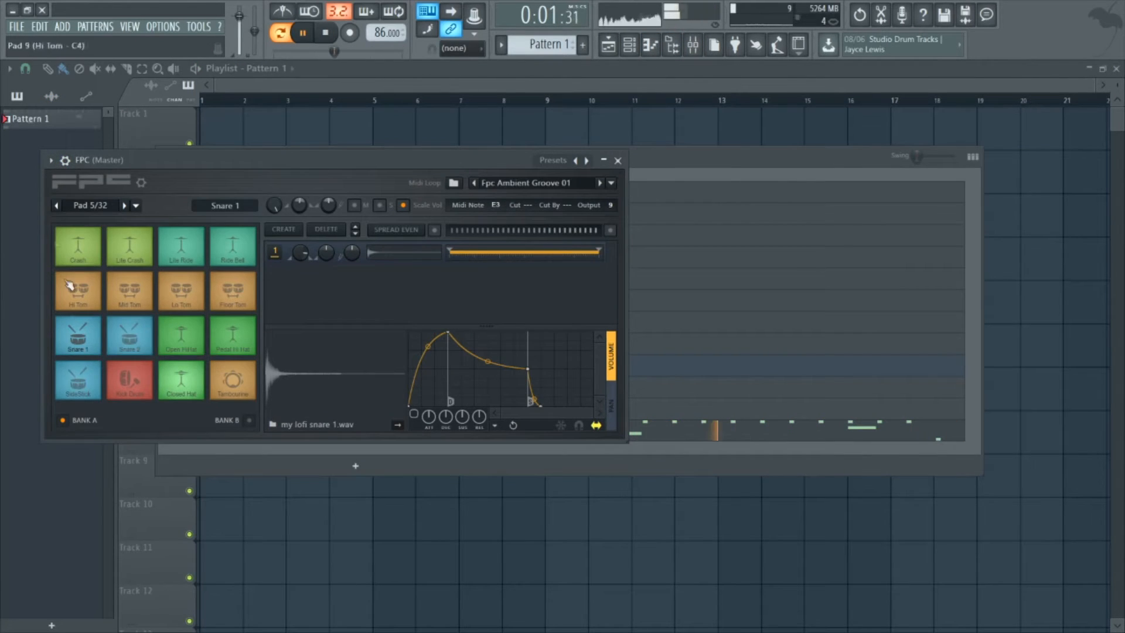
left_click(53, 161)
left_click(82, 445)
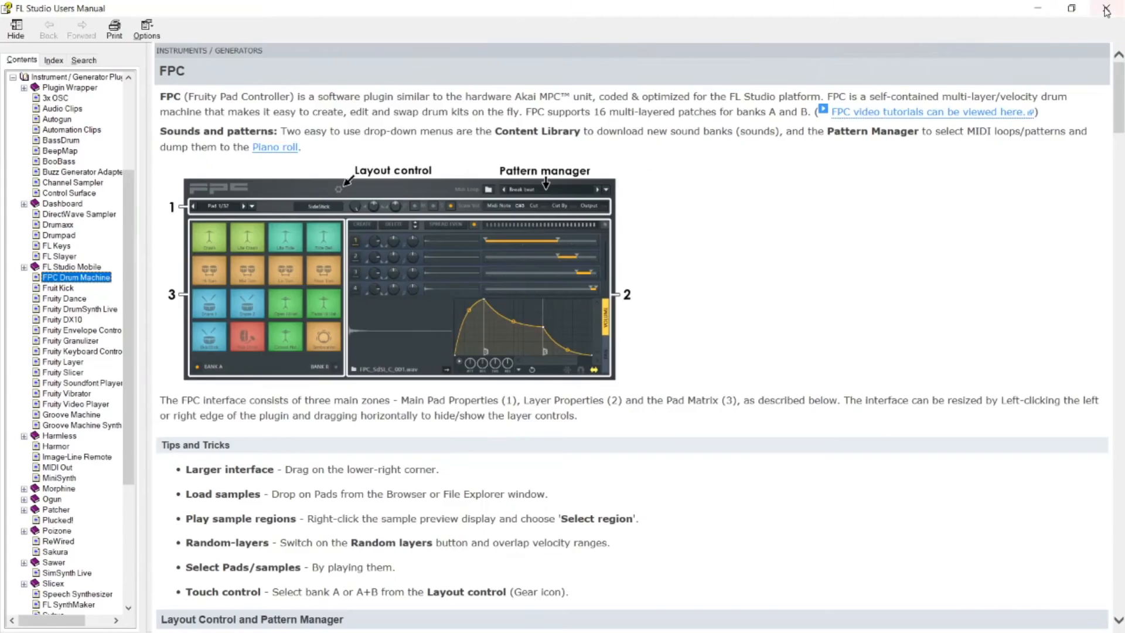
left_click(1104, 9)
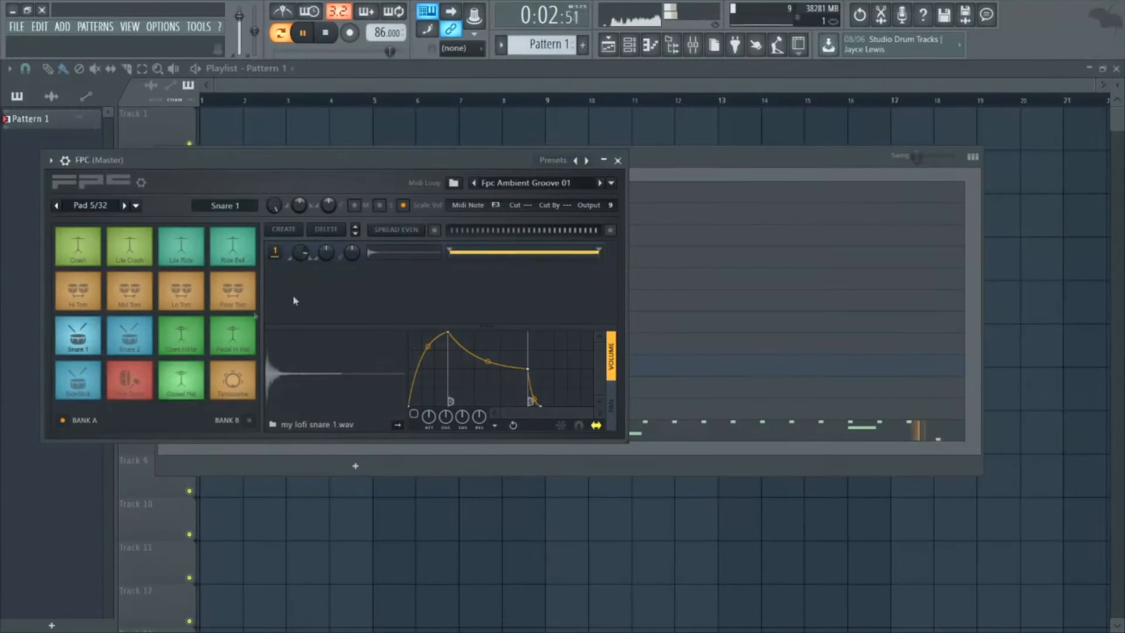
Detach the FPC window, show the mixer and move FPC clear of the drum tracks.
left_click(59, 161)
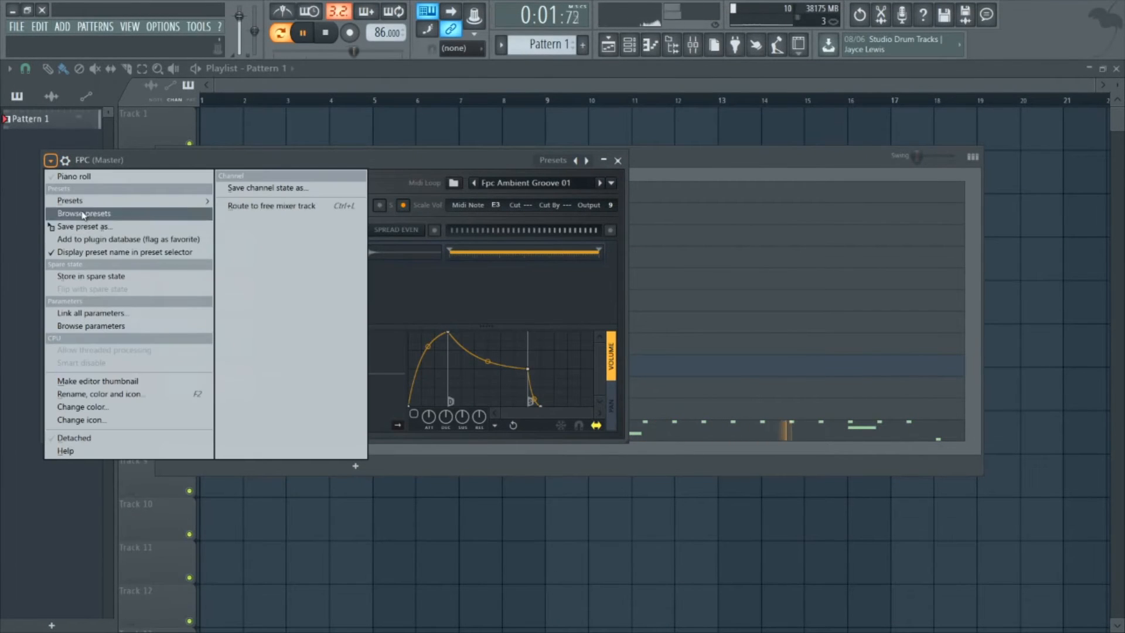
left_click(78, 438)
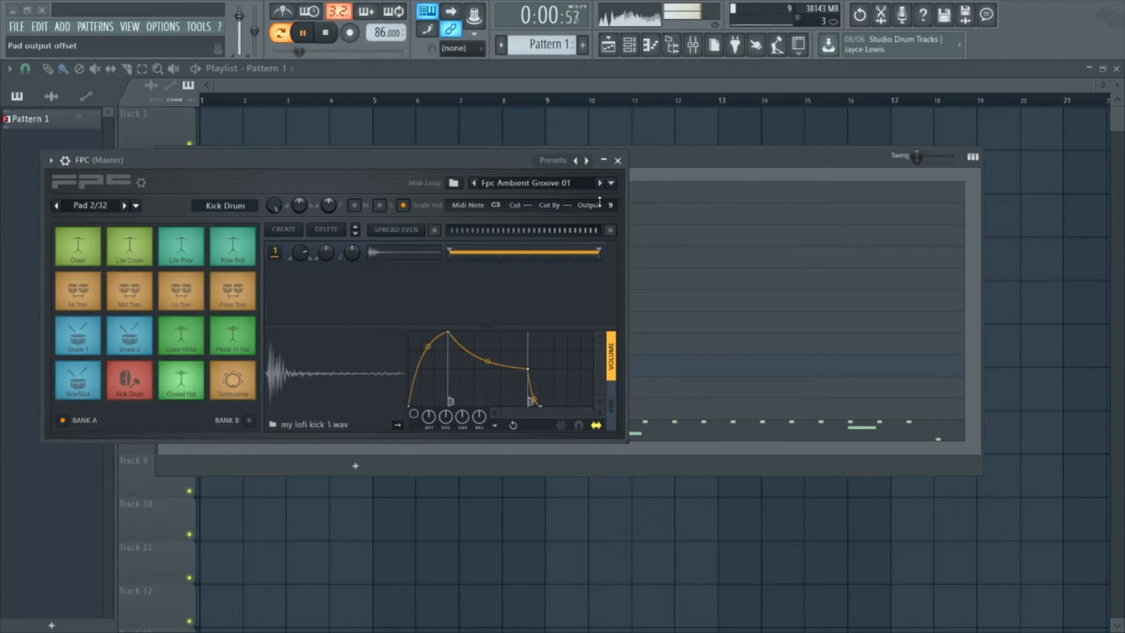
left_click(694, 48)
left_click_drag(364, 161, 796, 115)
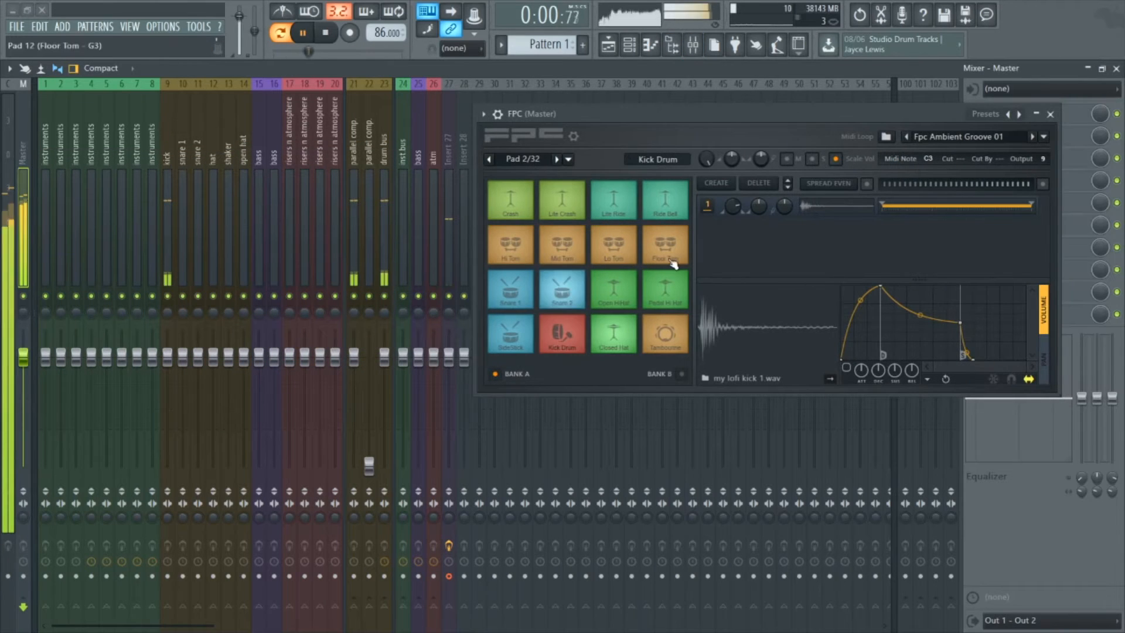
Route the Snare 2 pad to mixer output 10 and the Snare 1 pad to output 11.
left_click(562, 291)
left_click_drag(1042, 155, 1043, 150)
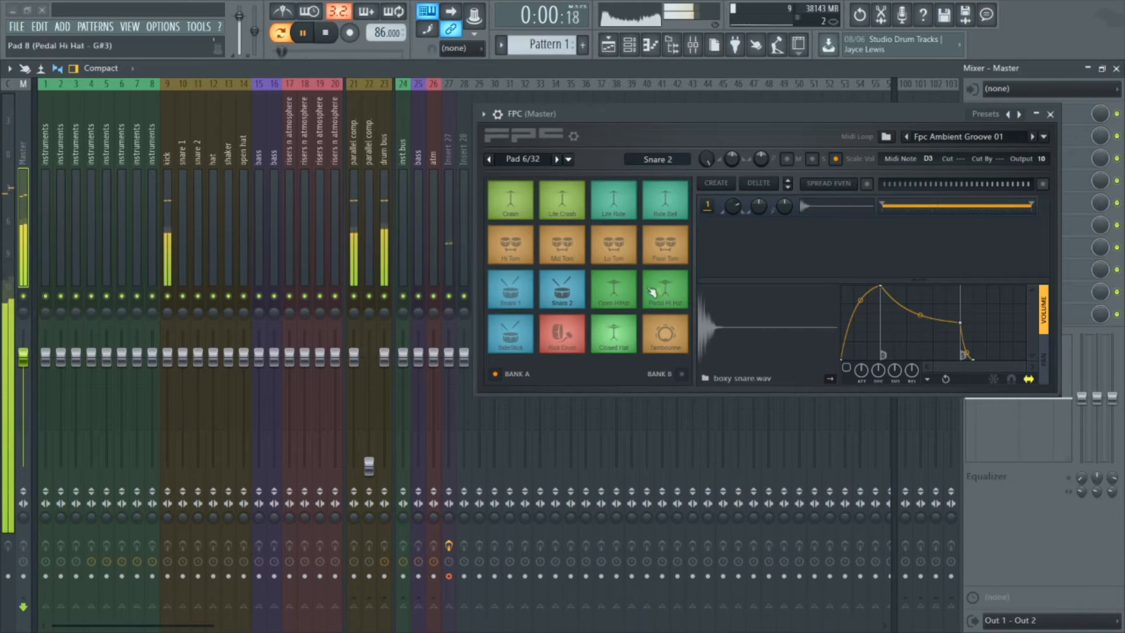
left_click(527, 300)
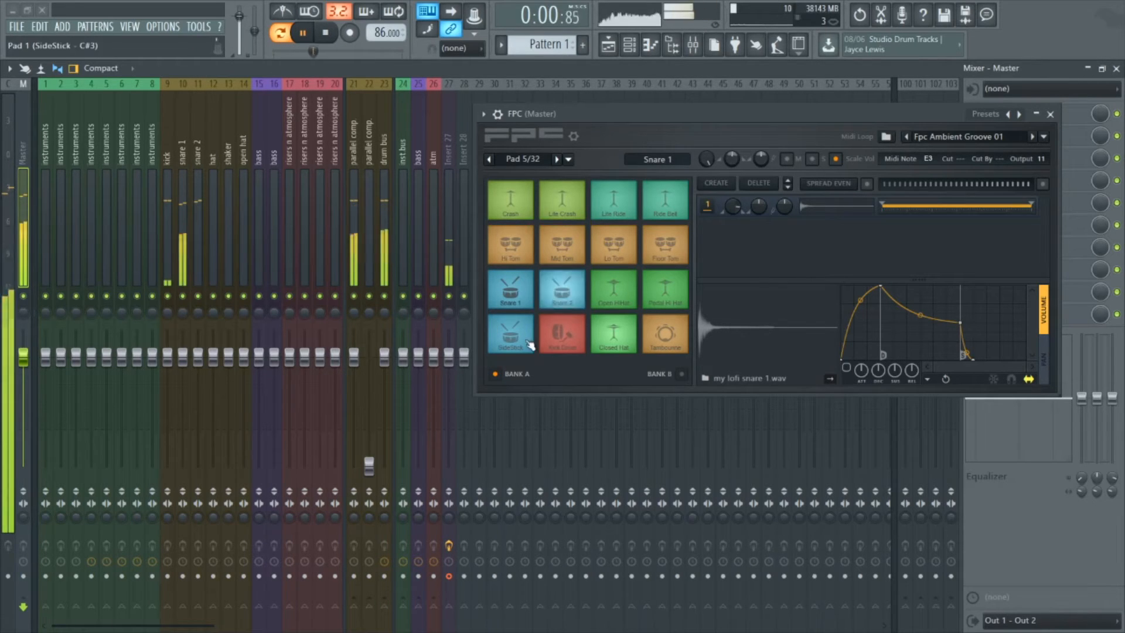
Route the Closed Hat pad to mixer output 12 and audition the SideStick and Kick Drum pads.
left_click(618, 301)
left_click(616, 336)
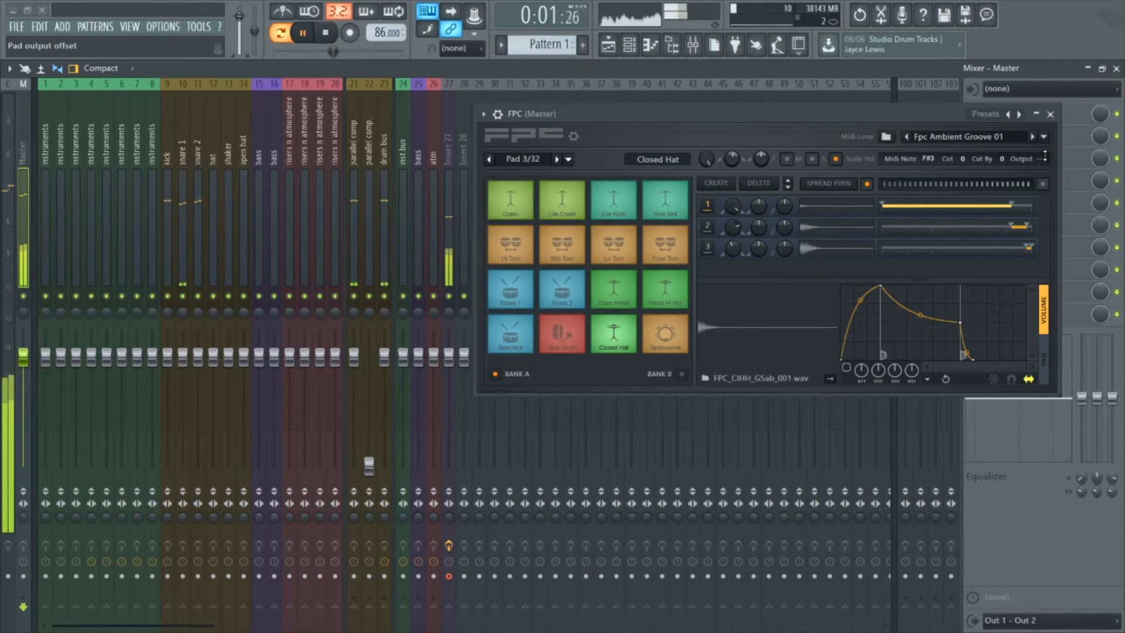
left_click_drag(1044, 157, 1045, 142)
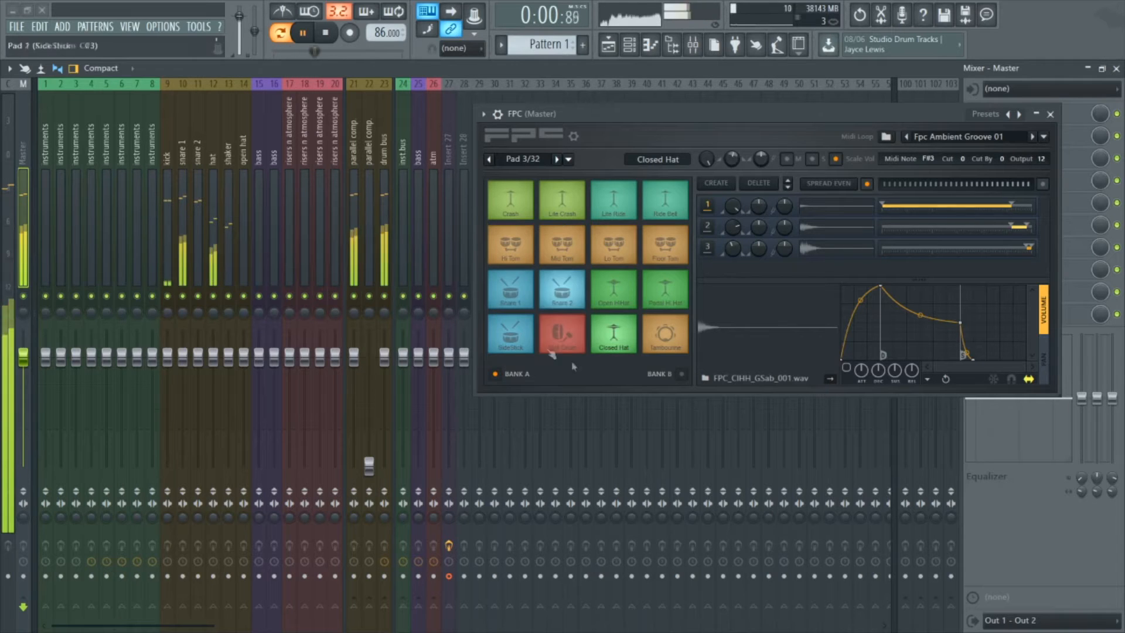
left_click(520, 338)
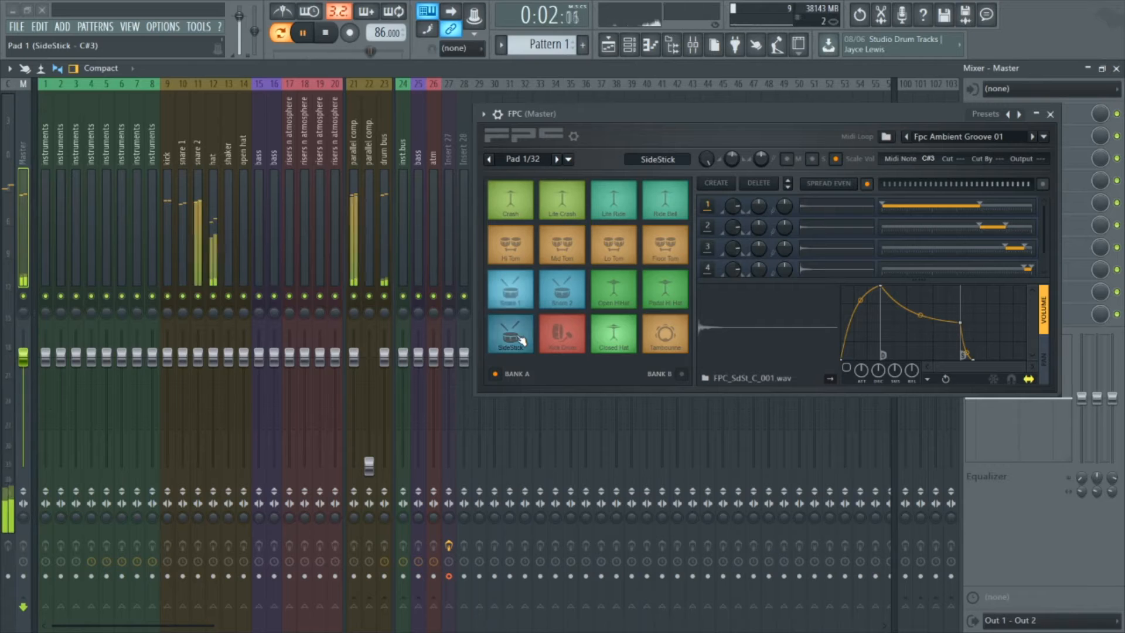
left_click(562, 331)
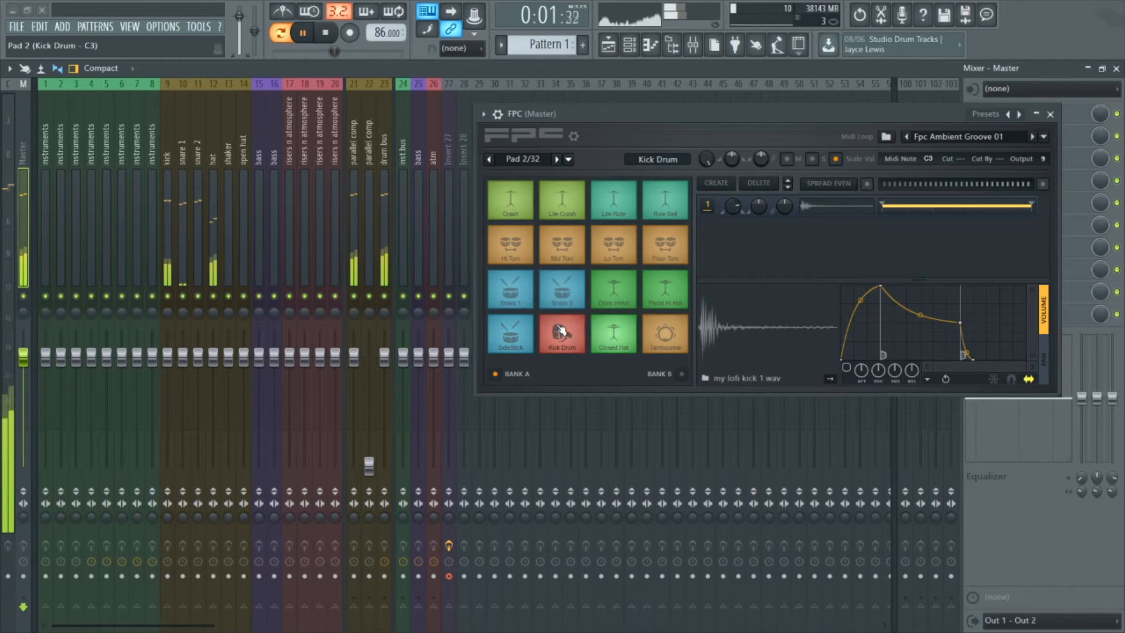
Place four consecutive Pattern 1 clips on playlist Track 1 from bar 1 and switch playback to song mode.
left_click(608, 48)
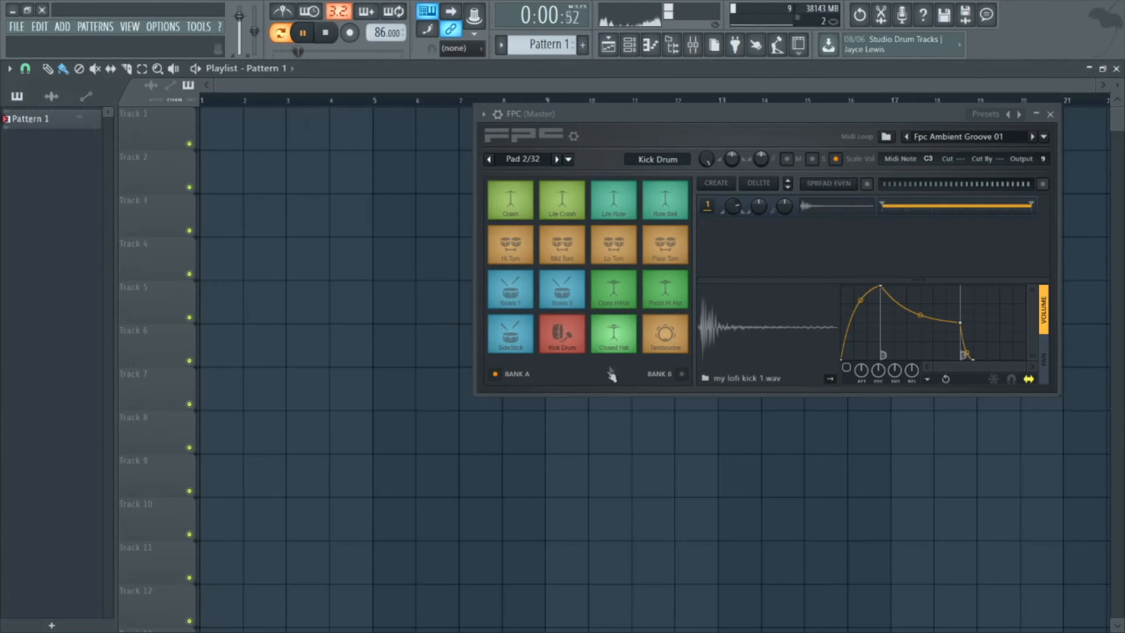
left_click(216, 132)
key("l")
left_click_drag(220, 134, 352, 133)
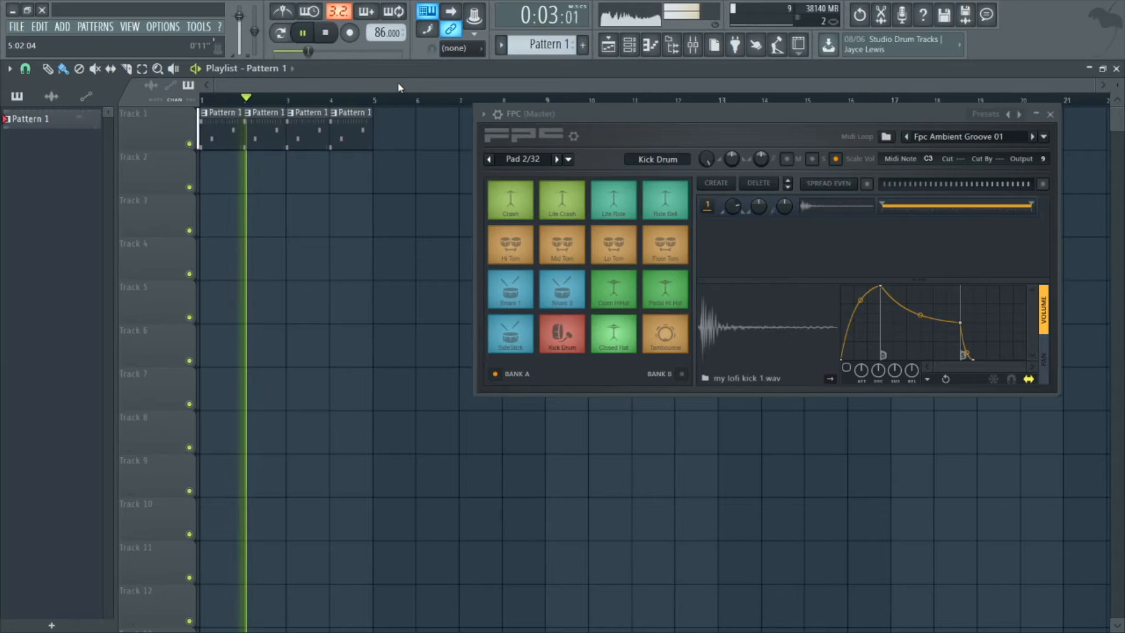
Make the fourth Pattern 1 clip on Track 1 unique and open its FPC notes in the piano roll.
left_click_drag(633, 122, 641, 195)
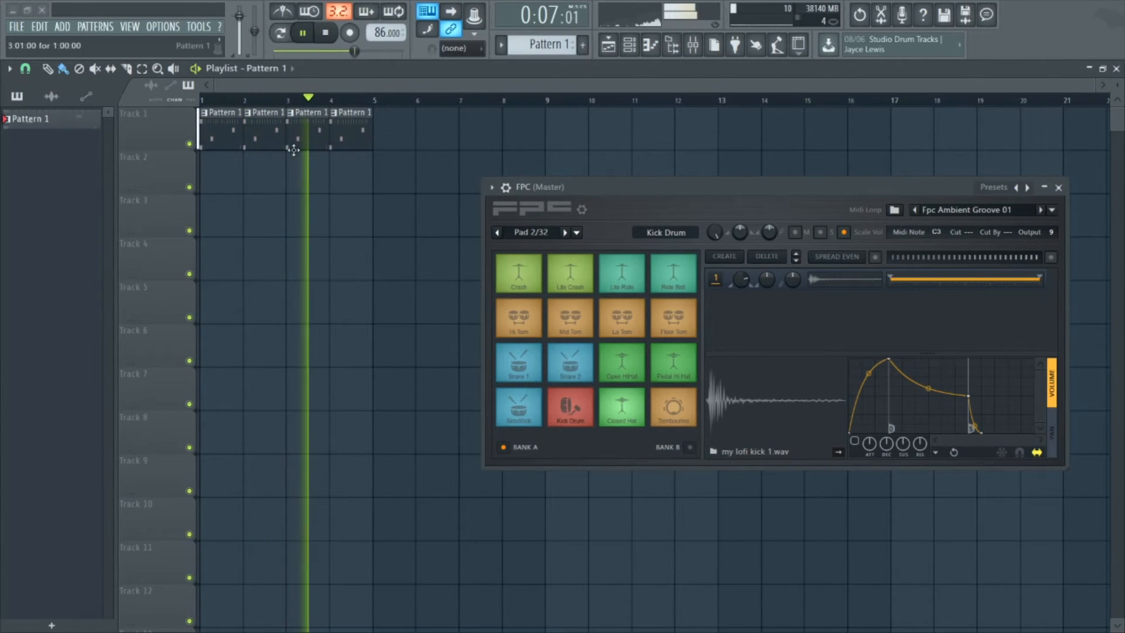
left_click_drag(1098, 85, 692, 89)
left_click_drag(591, 207, 609, 292)
left_click(457, 117)
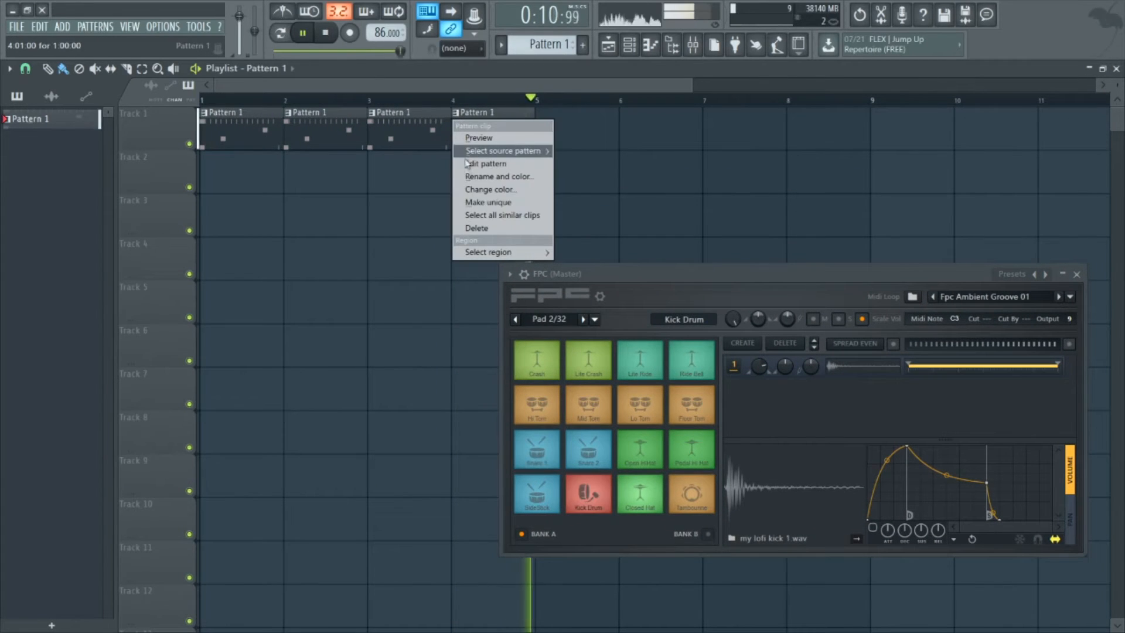
left_click(489, 202)
double_click(469, 120)
scroll(251, 271, "down", 10)
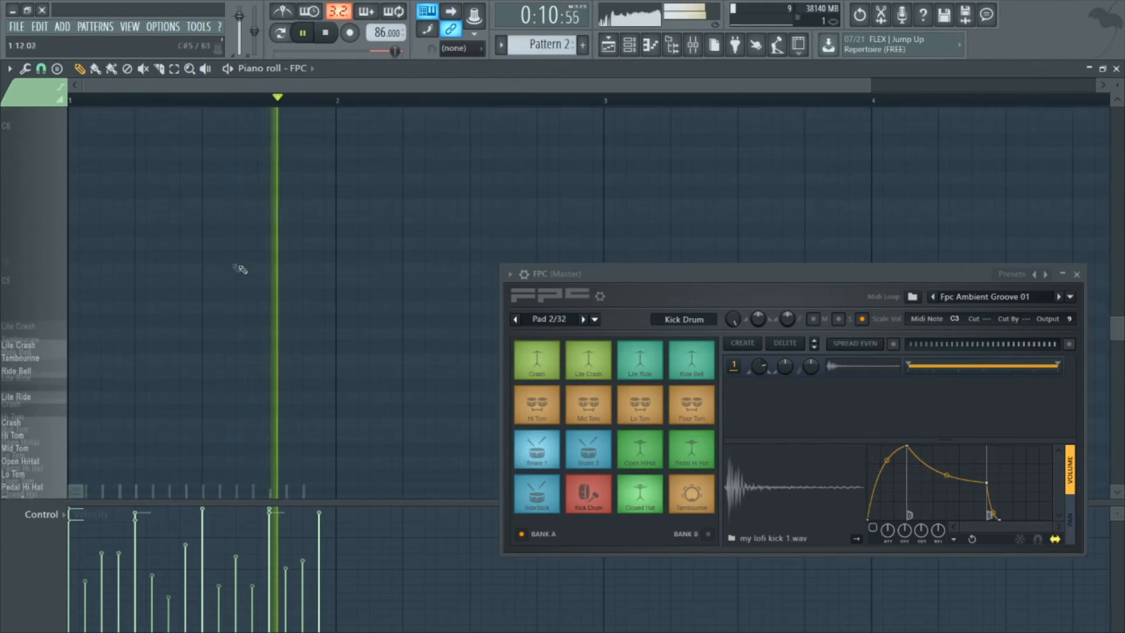
Add a Kick Drum note to Pattern 2 between the Snare 2 hit and the third beat of the bar.
left_click_drag(879, 88, 712, 87)
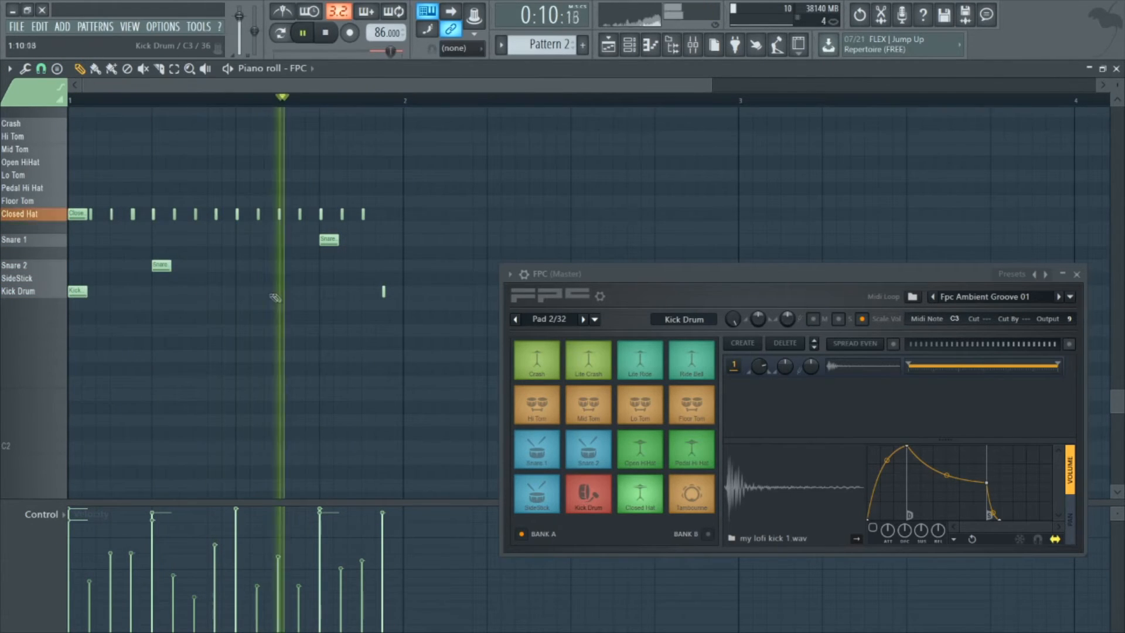
left_click(196, 293)
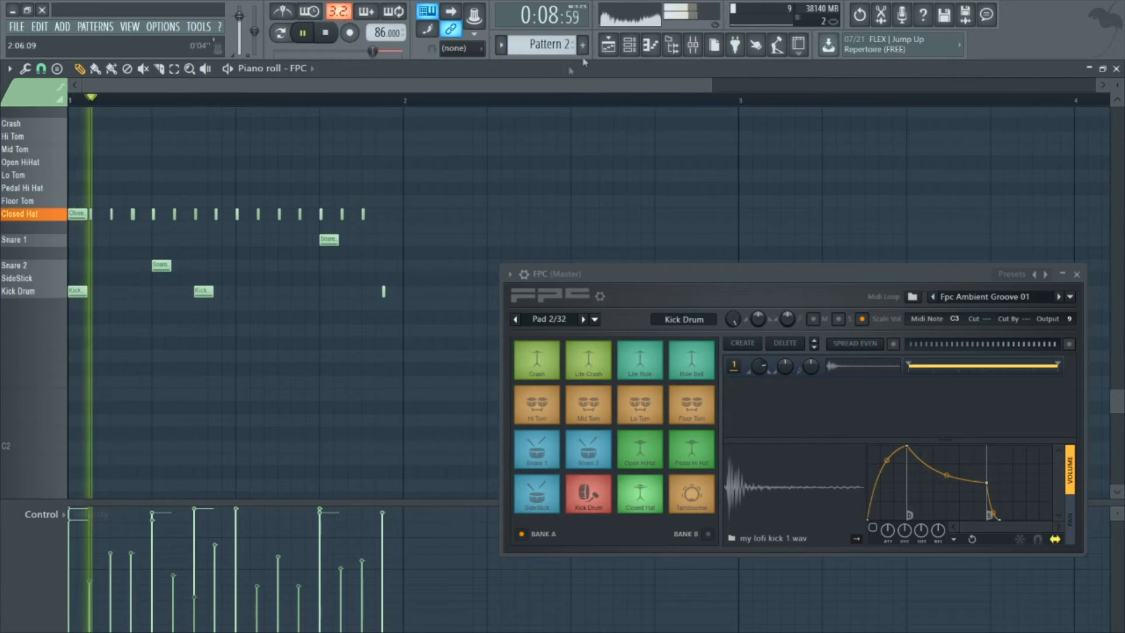
Return to the playlist, undo the last clip move and place a Pattern 1 clip on Track 1 at bar 3.
key("F5")
key("ctrl+z")
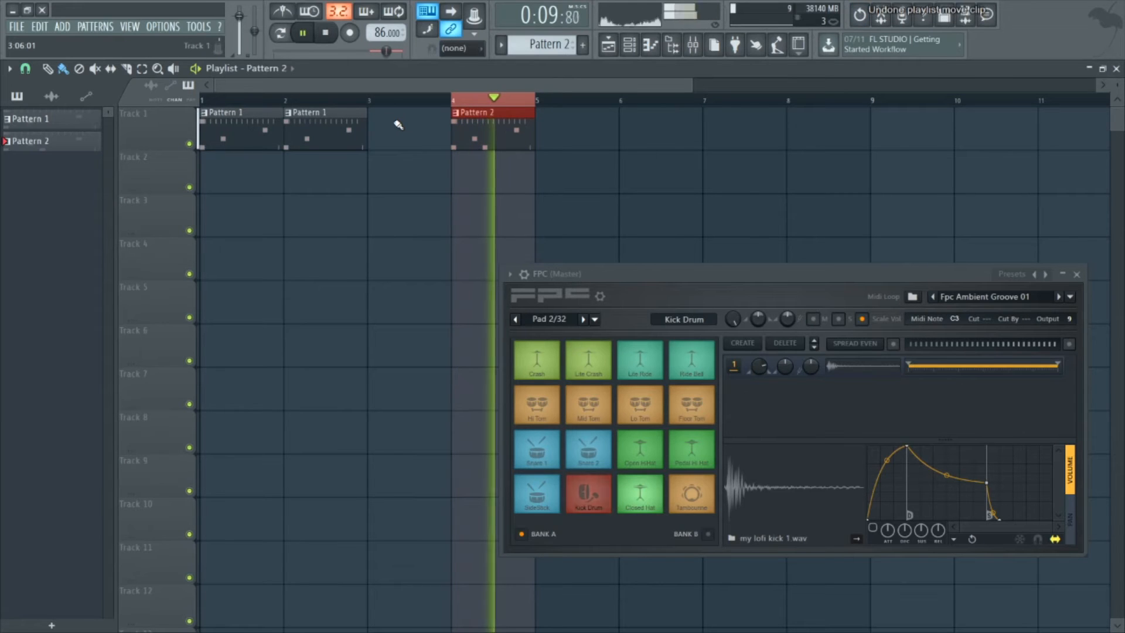
left_click(362, 127)
left_click(370, 127)
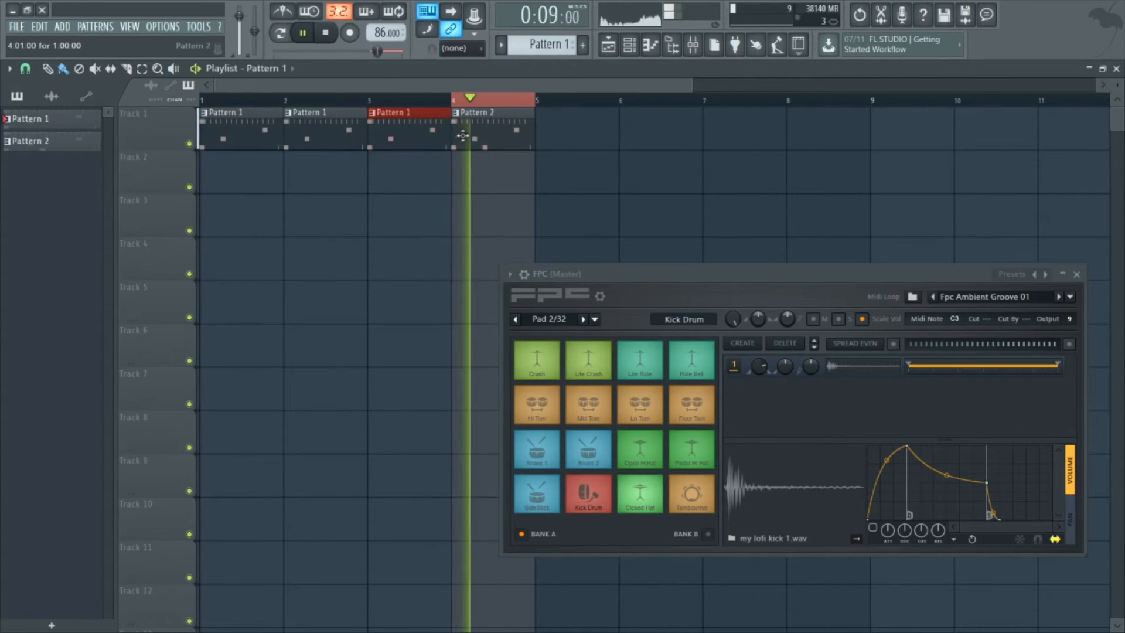
Stop playback and arrange Track 1 with Pattern 1 in bar 4 and Pattern 2 clips in bars 5 to 8.
key("space")
left_click_drag(486, 125, 569, 124)
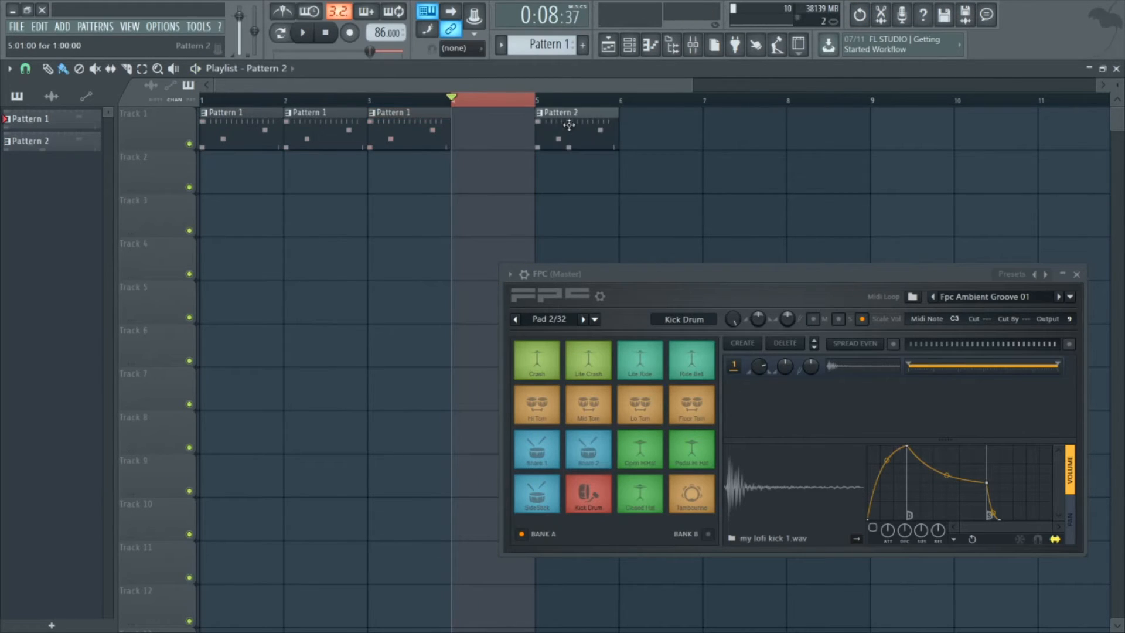
left_click(461, 133)
left_click_drag(634, 132, 826, 111)
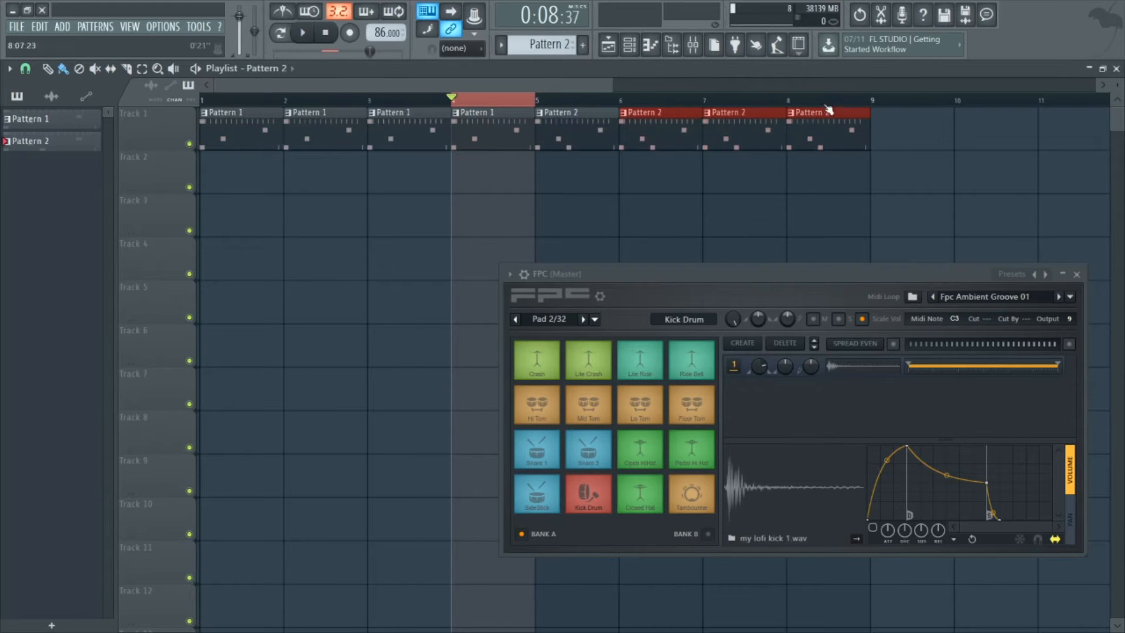
Set the playlist loop range to span bars 1 to 8 and play the arrangement.
left_click_drag(451, 100, 10, 109)
left_click_drag(505, 100, 870, 100)
key("space")
scroll(425, 207, "down", 4)
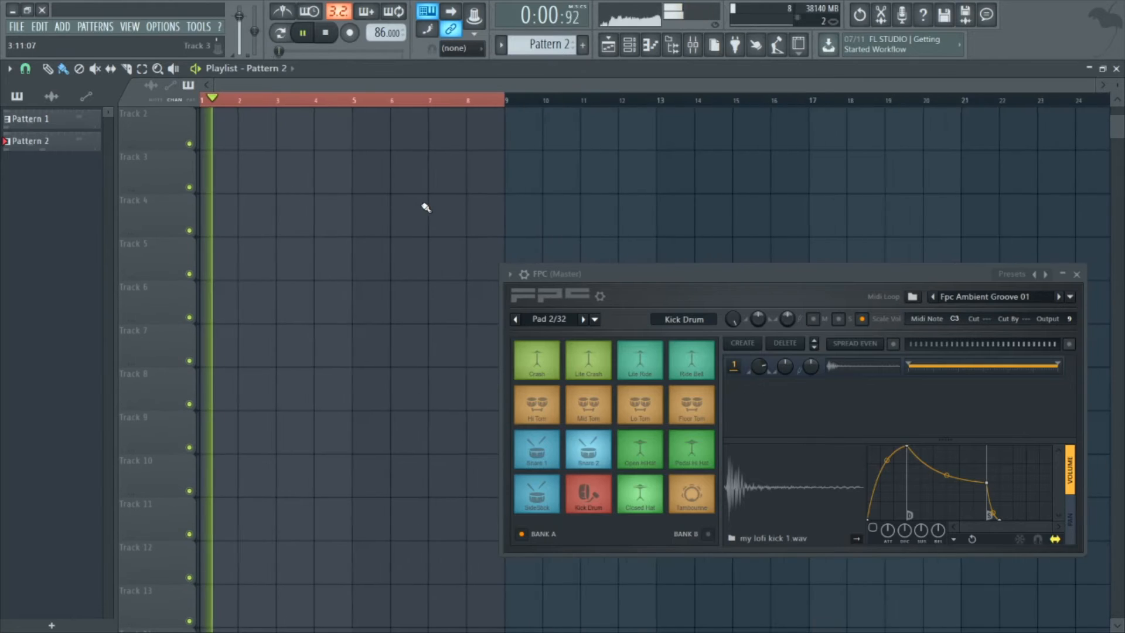
scroll(423, 207, "up", 2)
left_click_drag(295, 86, 191, 91)
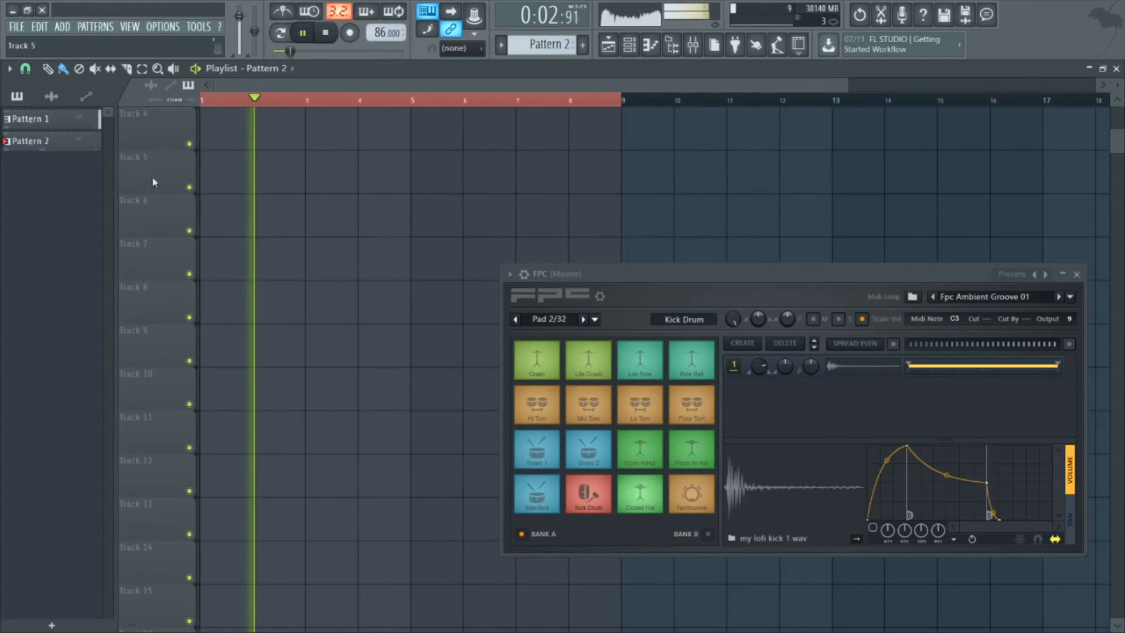
scroll(222, 214, "up", 3)
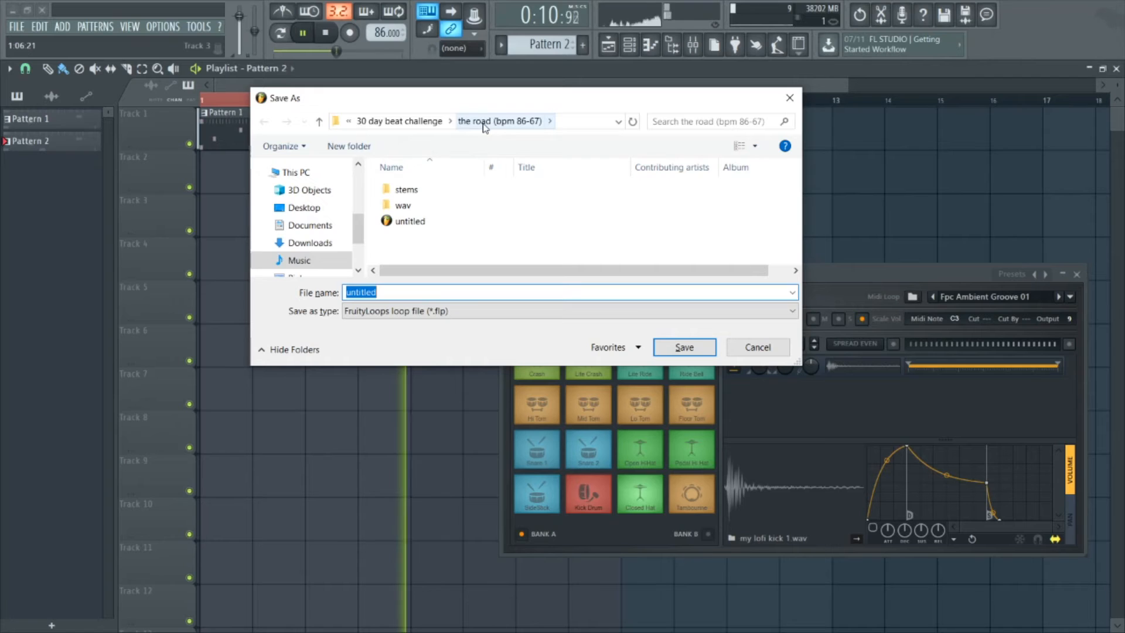
Set the save location to Music > My Music (New laptop) > Beats > FLP and locate the most recent numbered beat file.
left_click(296, 260)
double_click(437, 188)
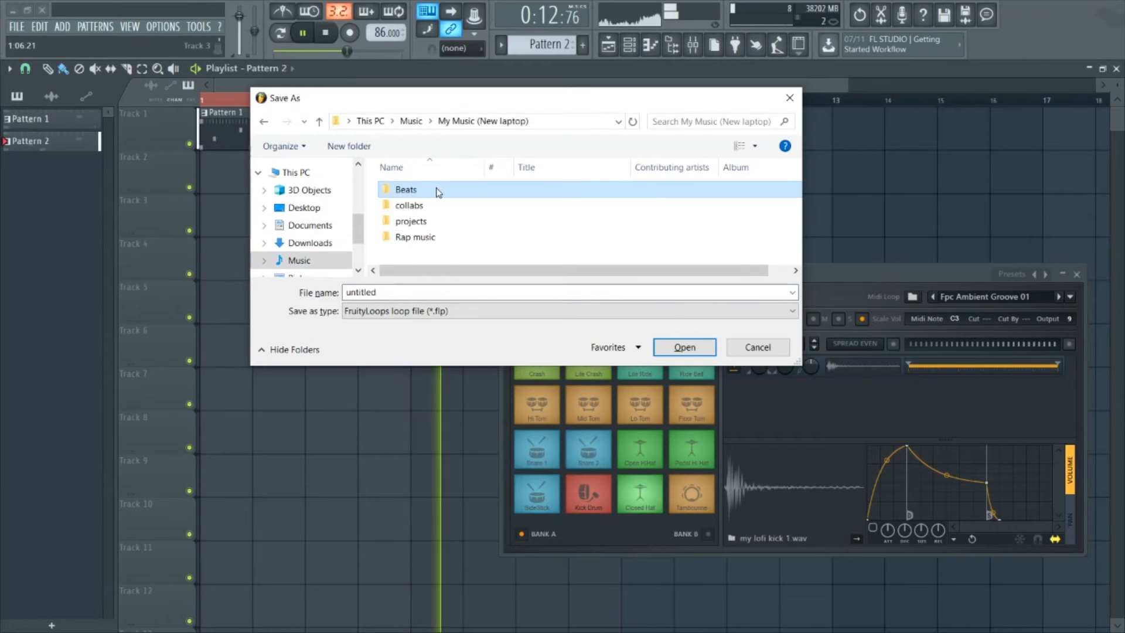
double_click(437, 189)
double_click(434, 189)
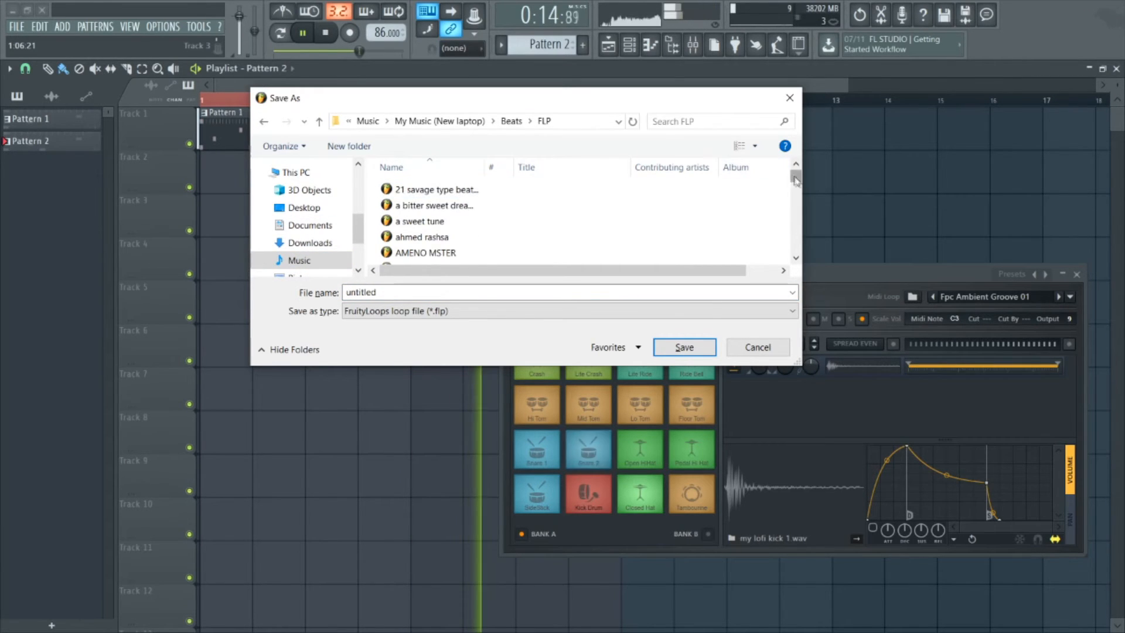
left_click_drag(795, 180, 794, 240)
scroll(553, 234, "down", 4)
scroll(527, 231, "up", 4)
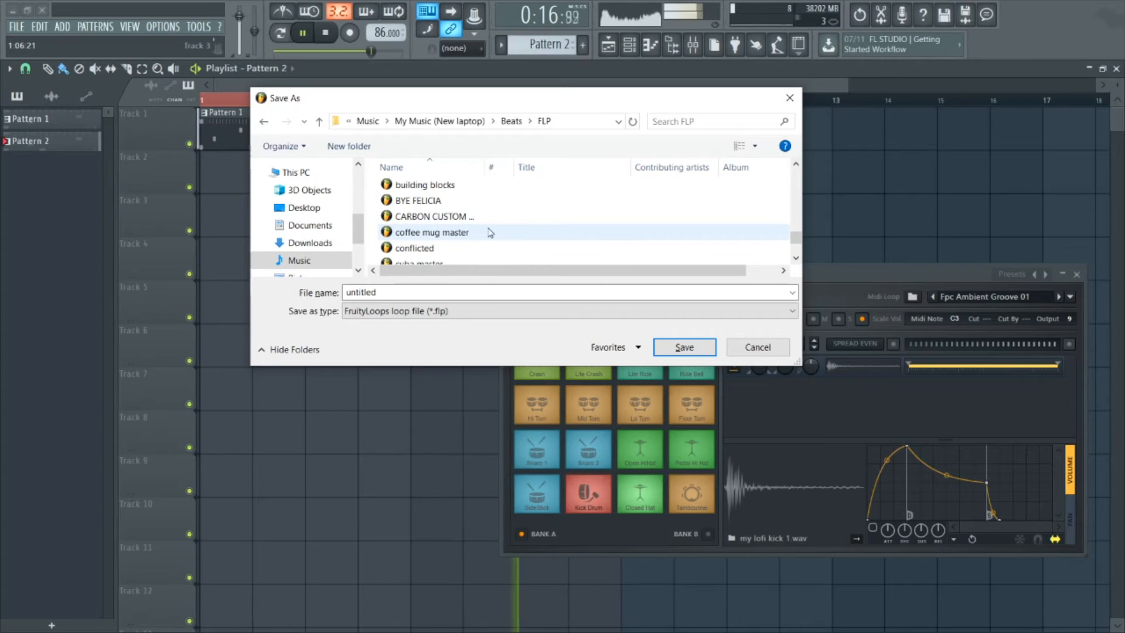
scroll(445, 194, "up", 4)
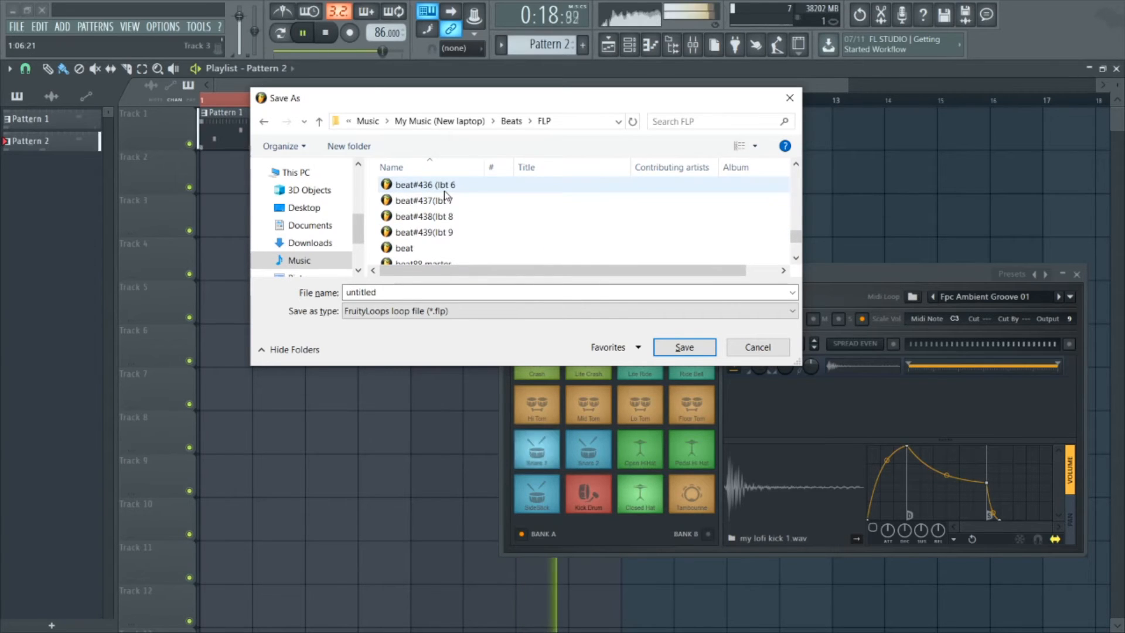
Save the project as "beat#440(lbt 10", adapting the name of the beat#439 file.
left_click(424, 232)
double_click(402, 292)
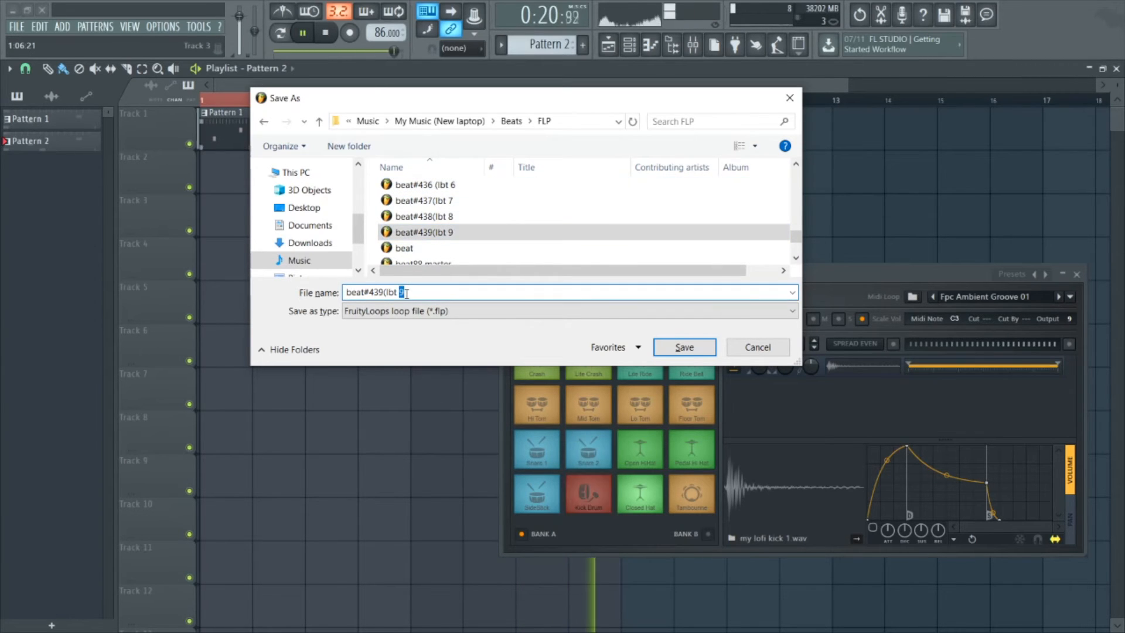
type("10")
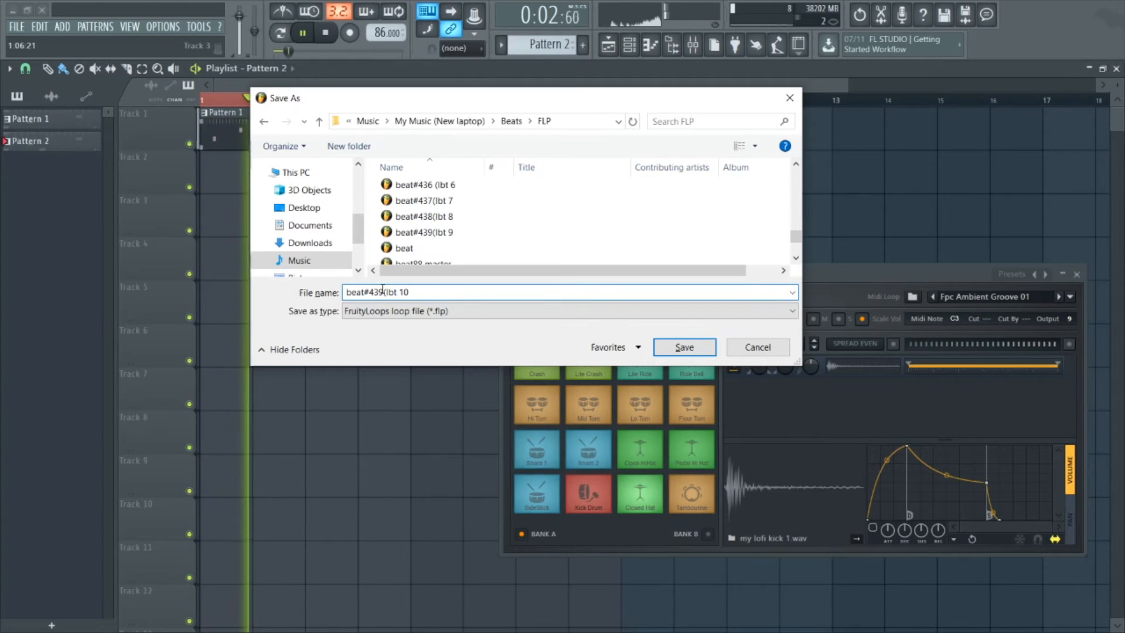
left_click(383, 291)
key("BackSpace")
key("BackSpace")
type("40")
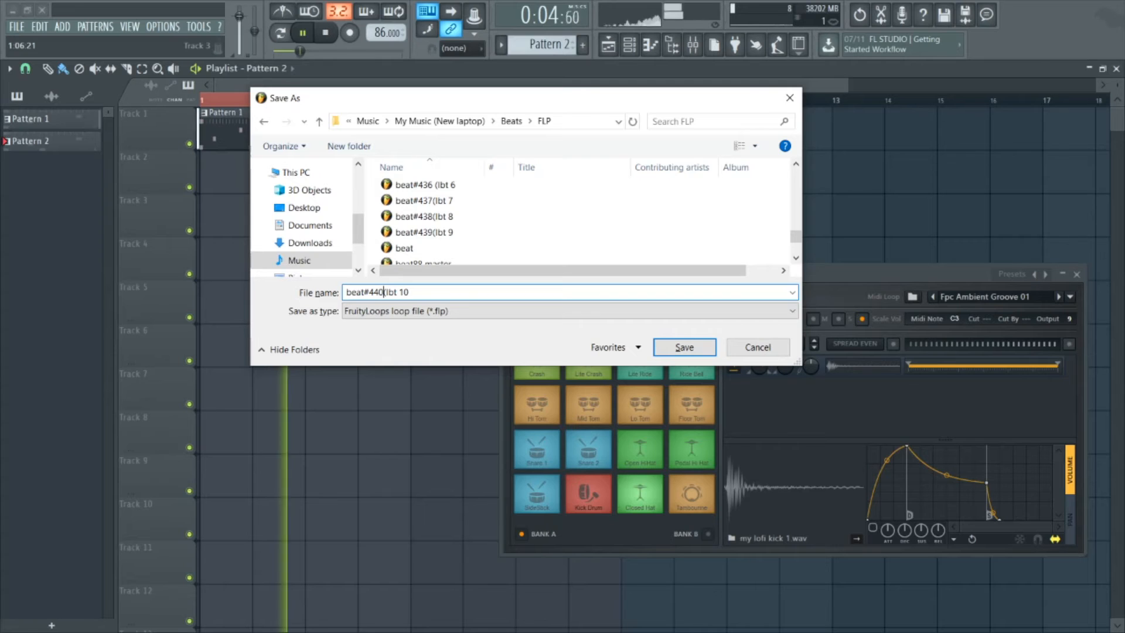
left_click(700, 353)
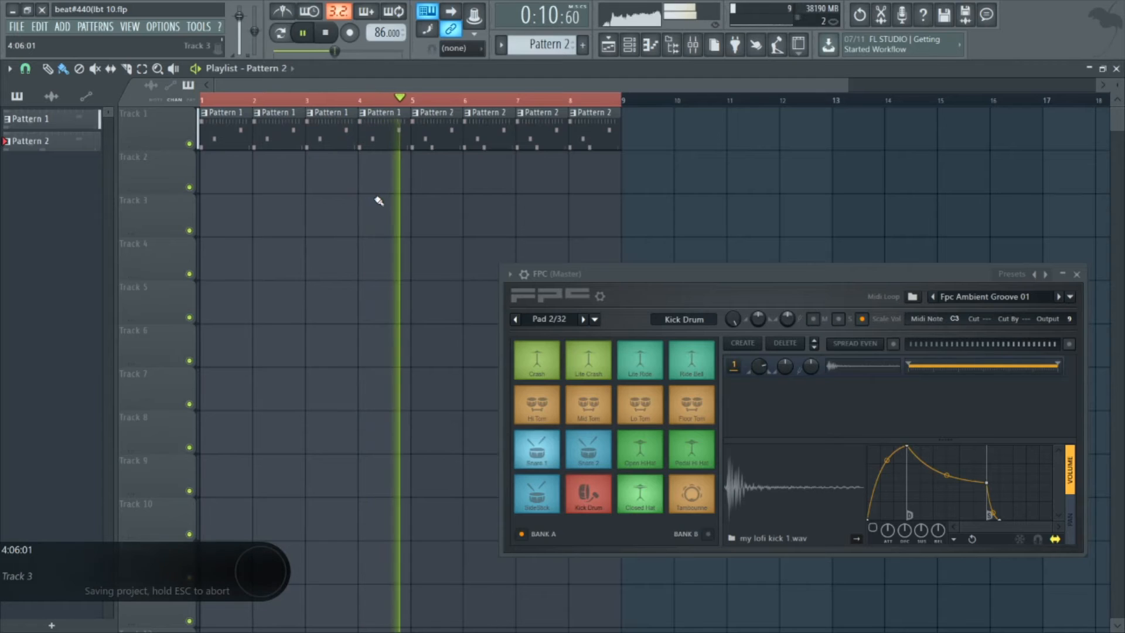
Lower the volume faders of mixer tracks 9 to 13 together, and bring the hat track down slightly further.
left_click(693, 44)
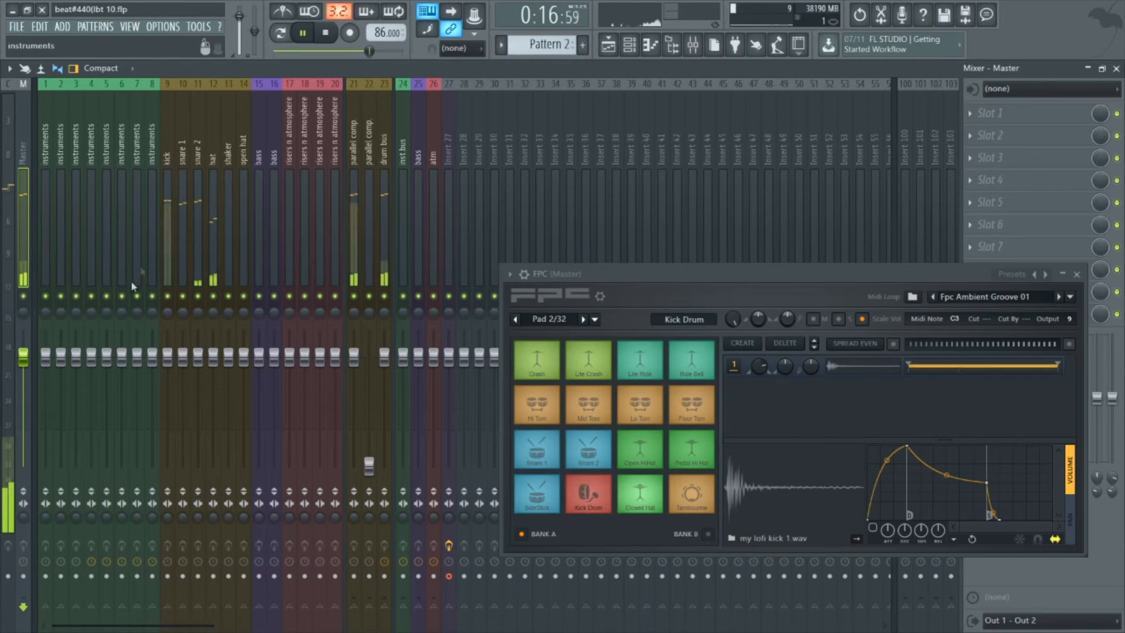
left_click_drag(167, 249, 235, 251)
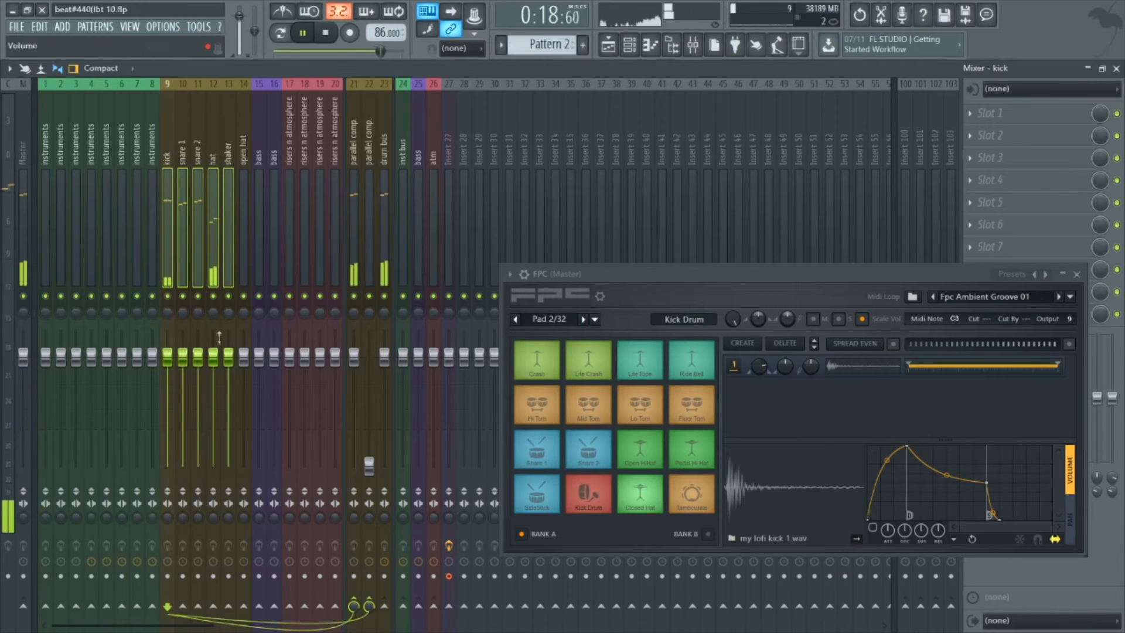
left_click_drag(219, 335, 220, 360)
left_click(202, 263)
left_click_drag(215, 379, 214, 393)
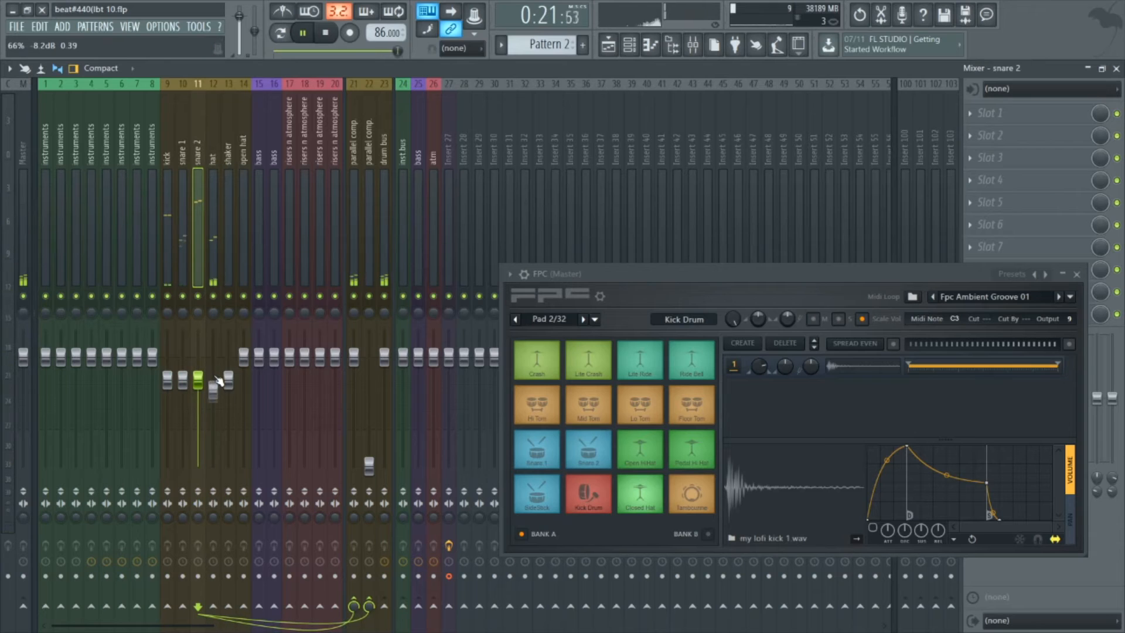
left_click(214, 277)
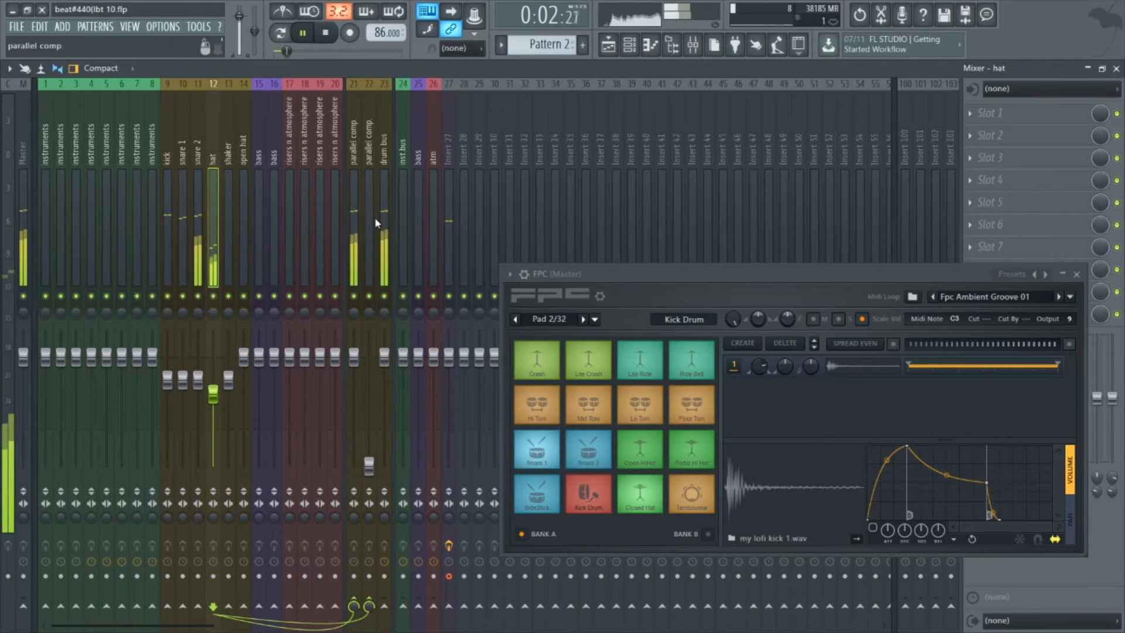
Close FPC and load TDR Kotelnikov into the first effect slot of the Master track.
left_click(382, 223)
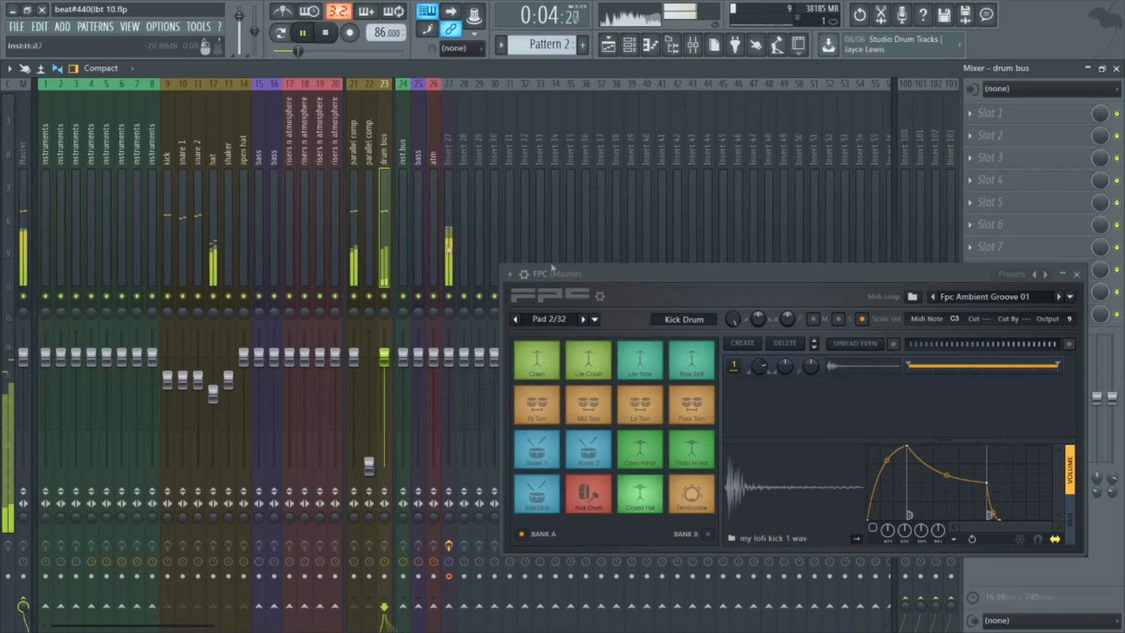
left_click(1077, 274)
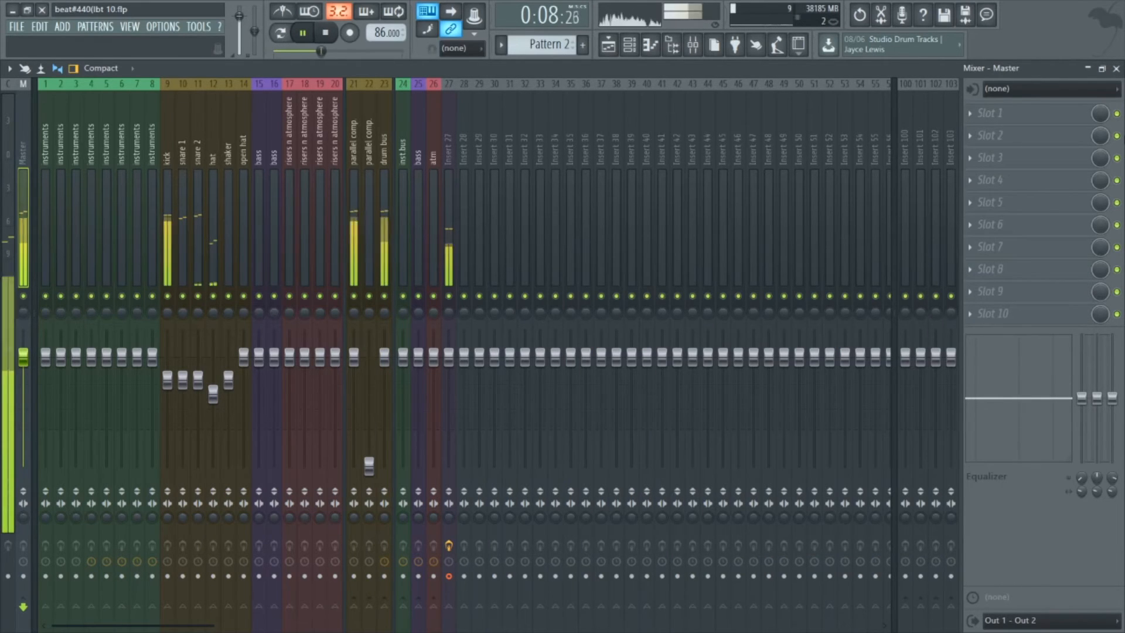
left_click(996, 113)
left_click(885, 177)
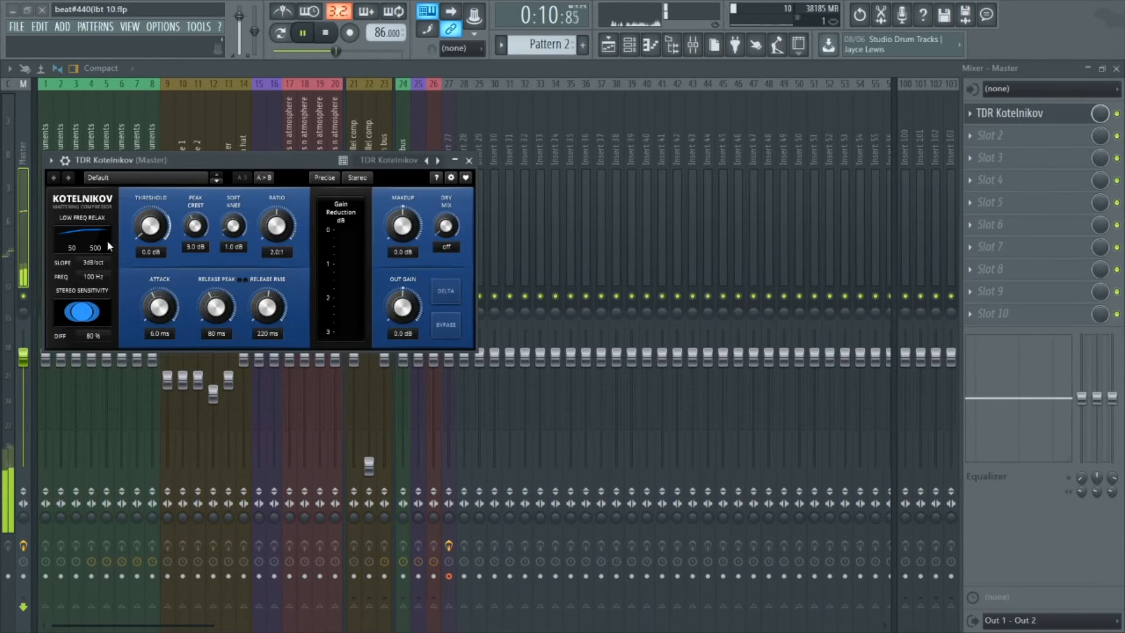
Set TDR Kotelnikov to threshold -24.0 dB, attack 3.9 ms, release peak 40 ms and out gain 4.0 dB, and close it.
scroll(142, 234, "down", 2)
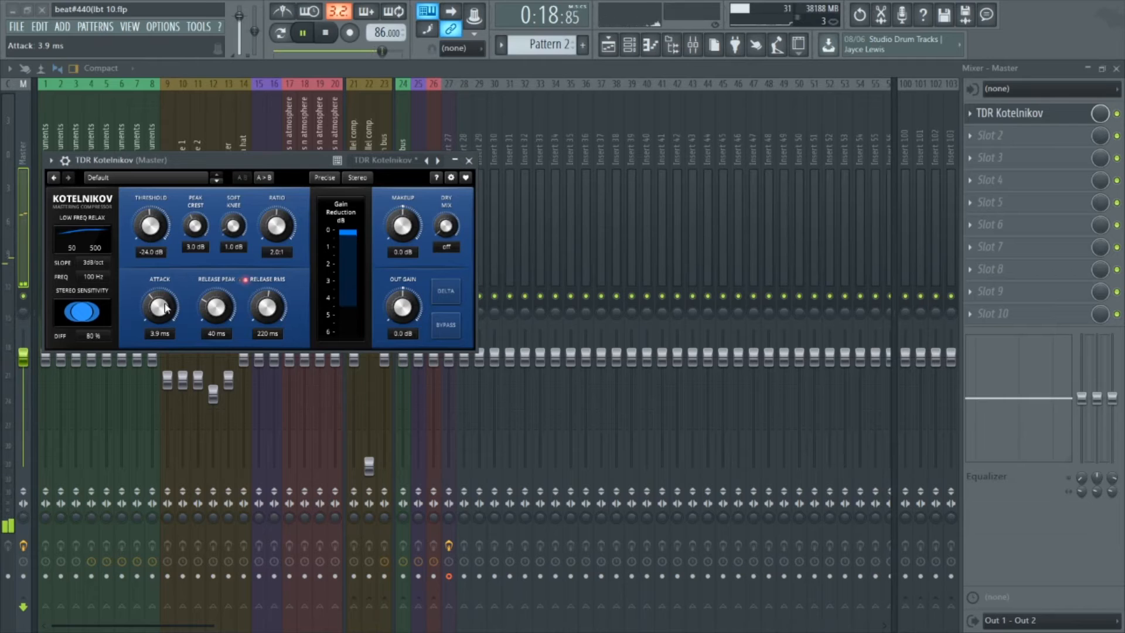
scroll(390, 308, "up", 3)
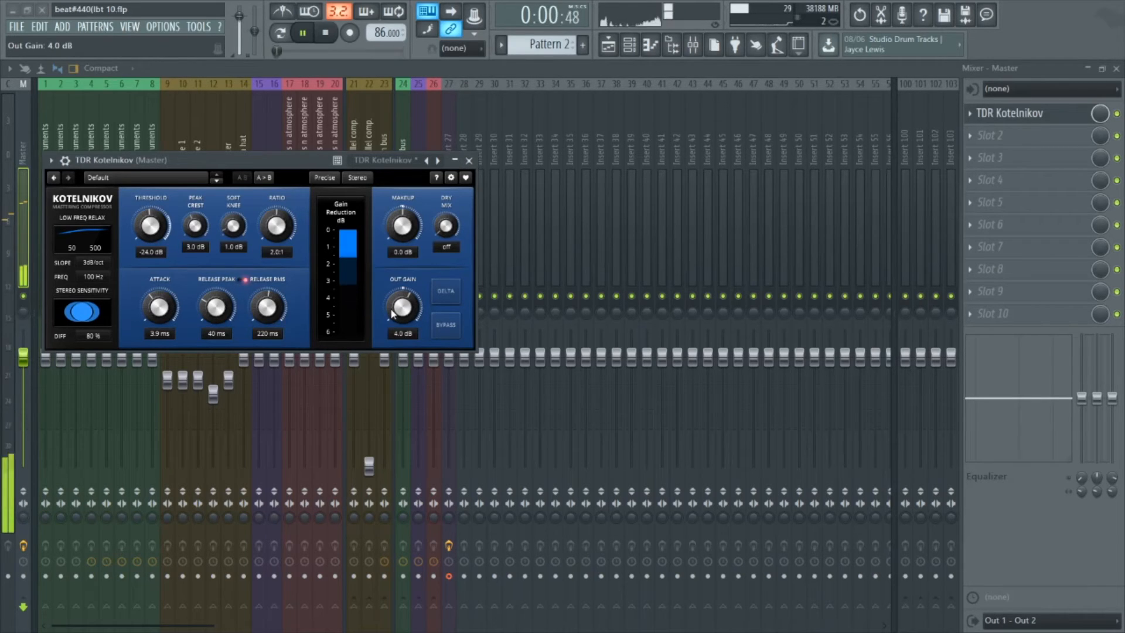
left_click(469, 160)
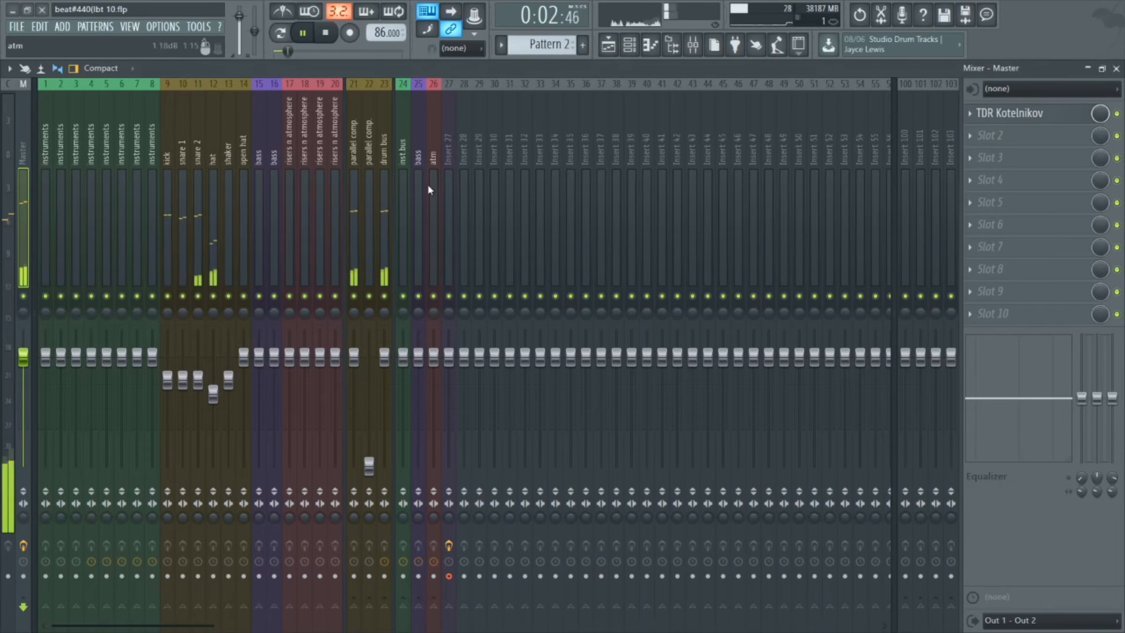
Load Maximus into Master slot 2 and adjust the soft saturation threshold and ceiling on its master band.
left_click(1070, 136)
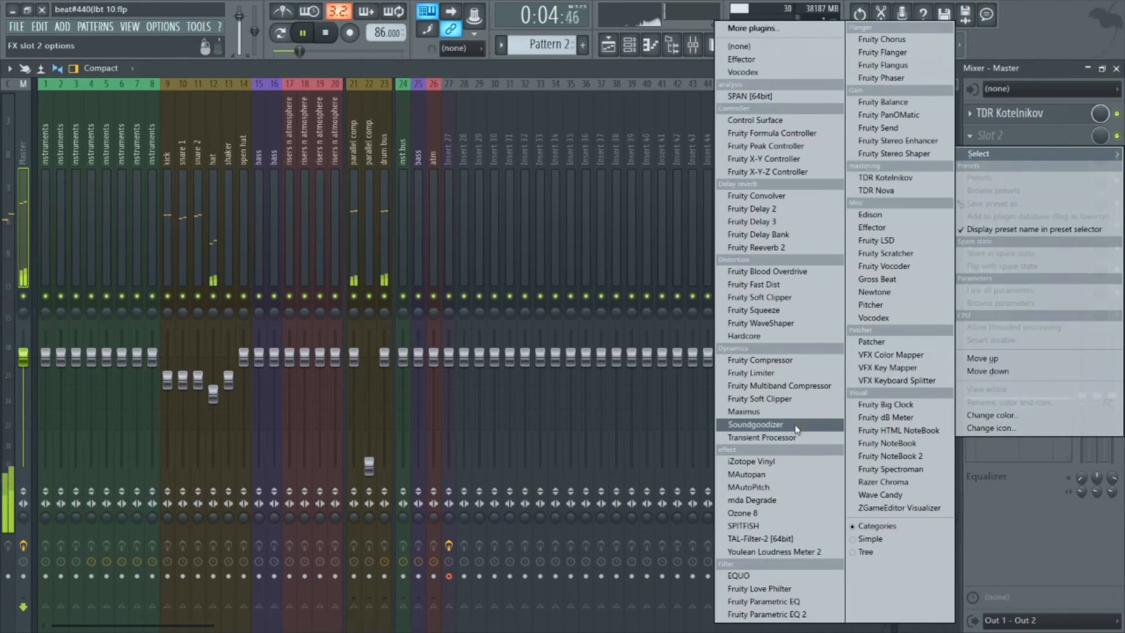
left_click(770, 413)
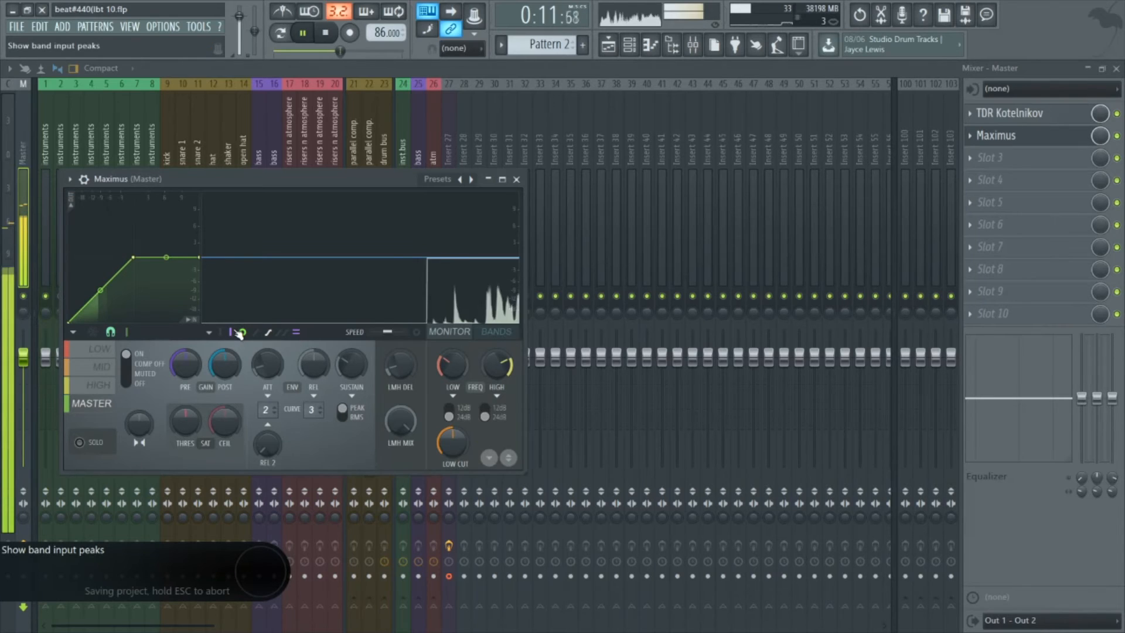
left_click_drag(175, 424, 223, 428)
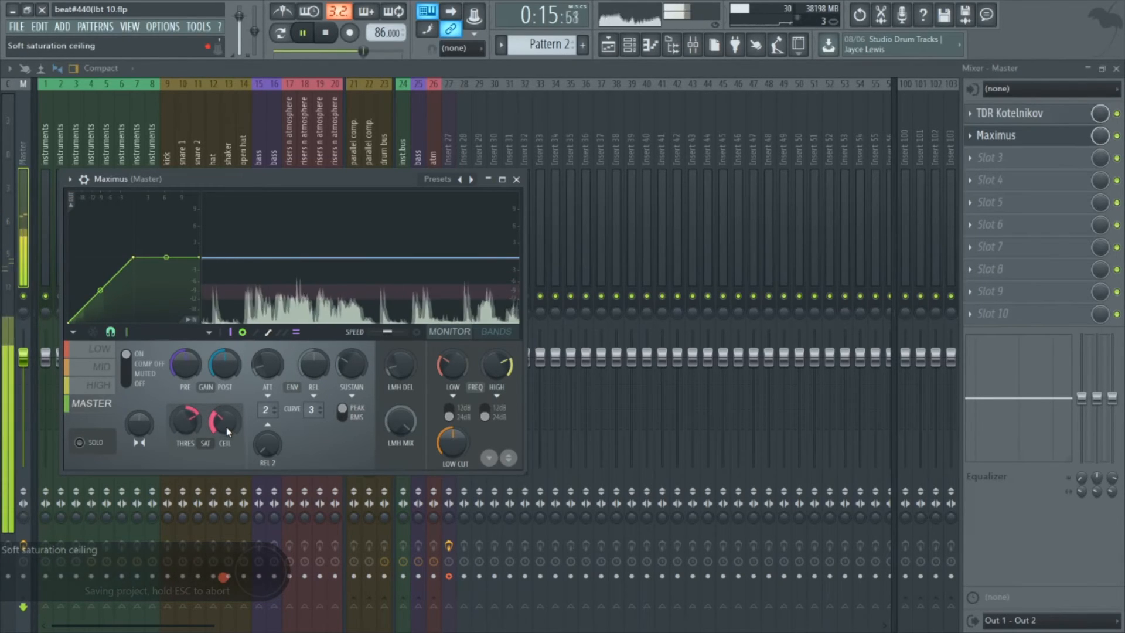
Check the low, mid and high bands of Maximus, and set the master band's saturation ceiling to -6.8 dB before closing it.
left_click(100, 349)
left_click(103, 366)
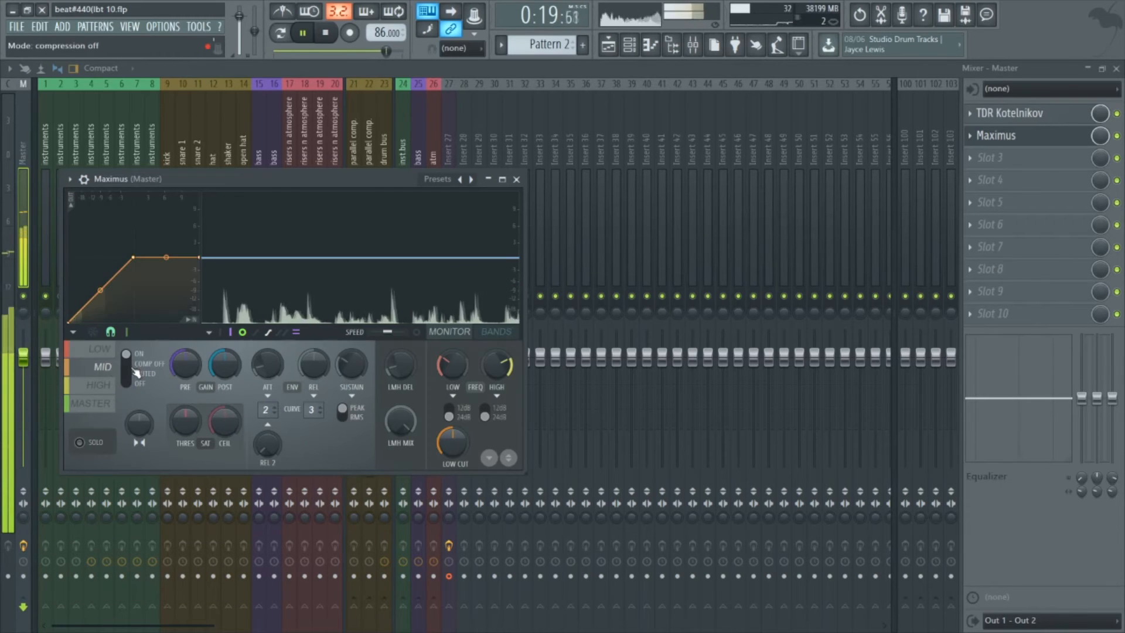
left_click(108, 383)
left_click(91, 403)
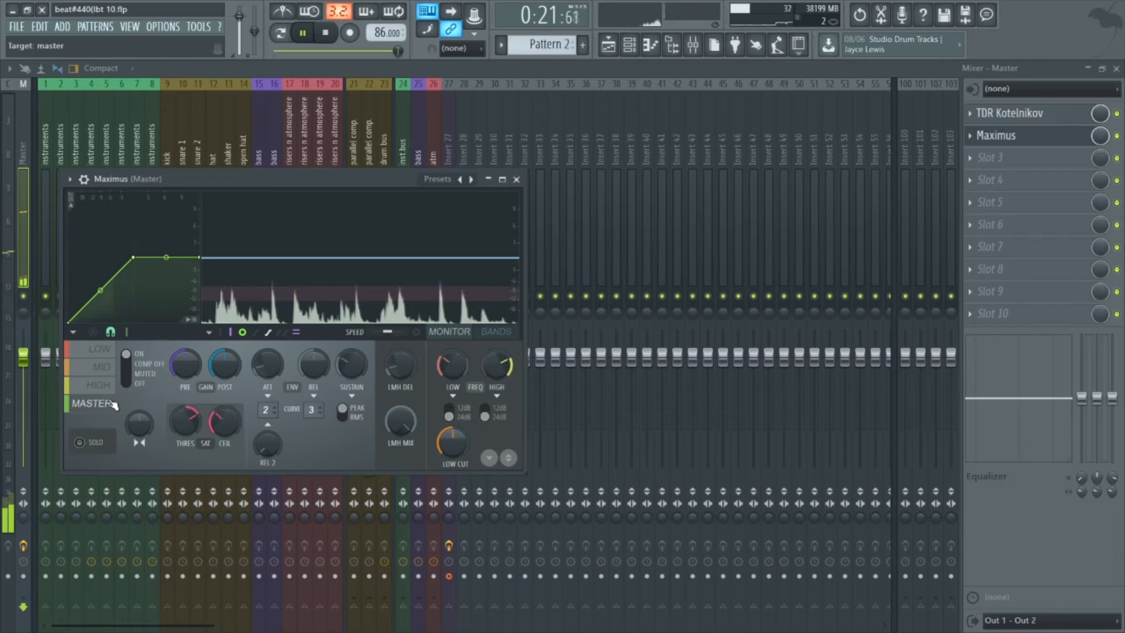
mouse_move(225, 431)
left_mouse_down()
mouse_move(225, 443)
mouse_move(224, 426)
left_mouse_up()
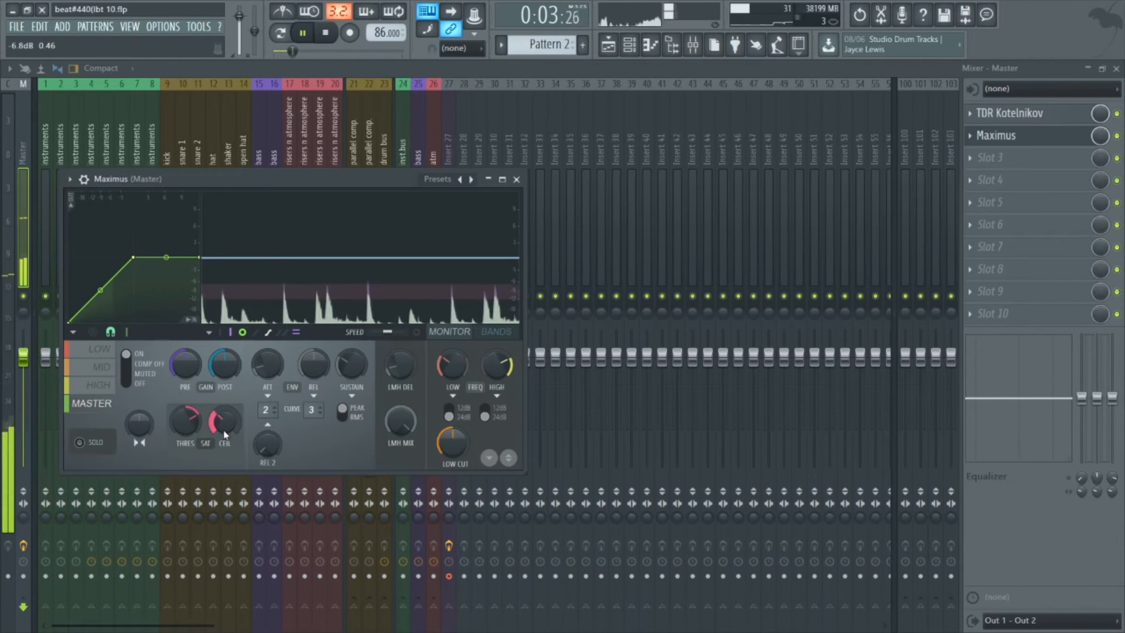
left_click(517, 180)
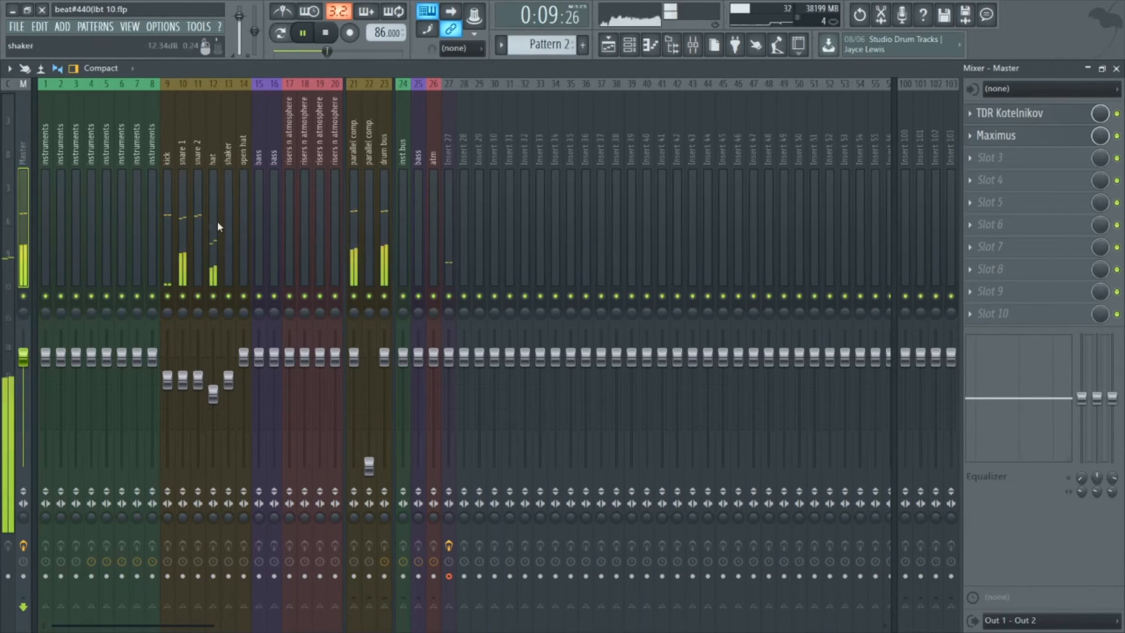
Look over the kick, hat, drum bus, parallel comp, inst bus, atm and bass tracks in the mixer.
left_click(170, 215)
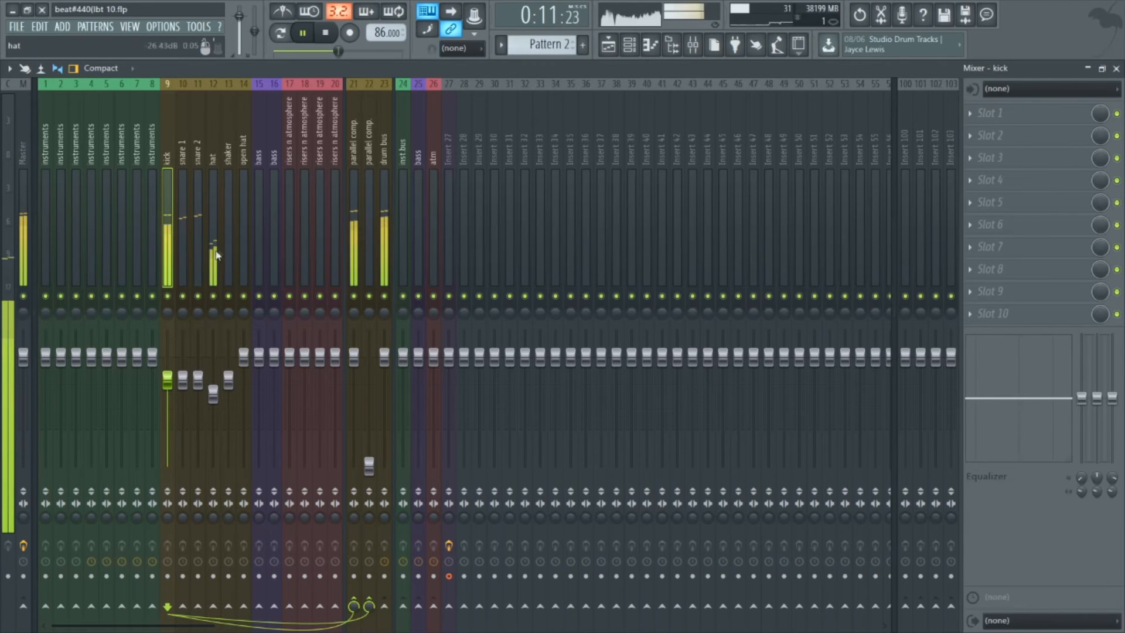
left_click(215, 255)
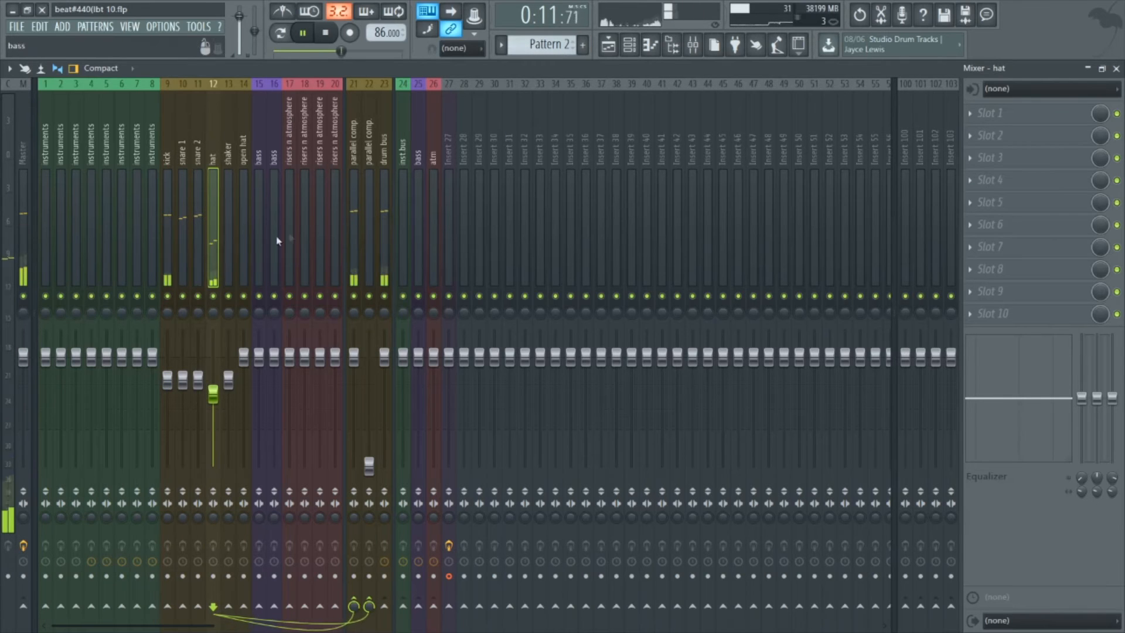
left_click(385, 229)
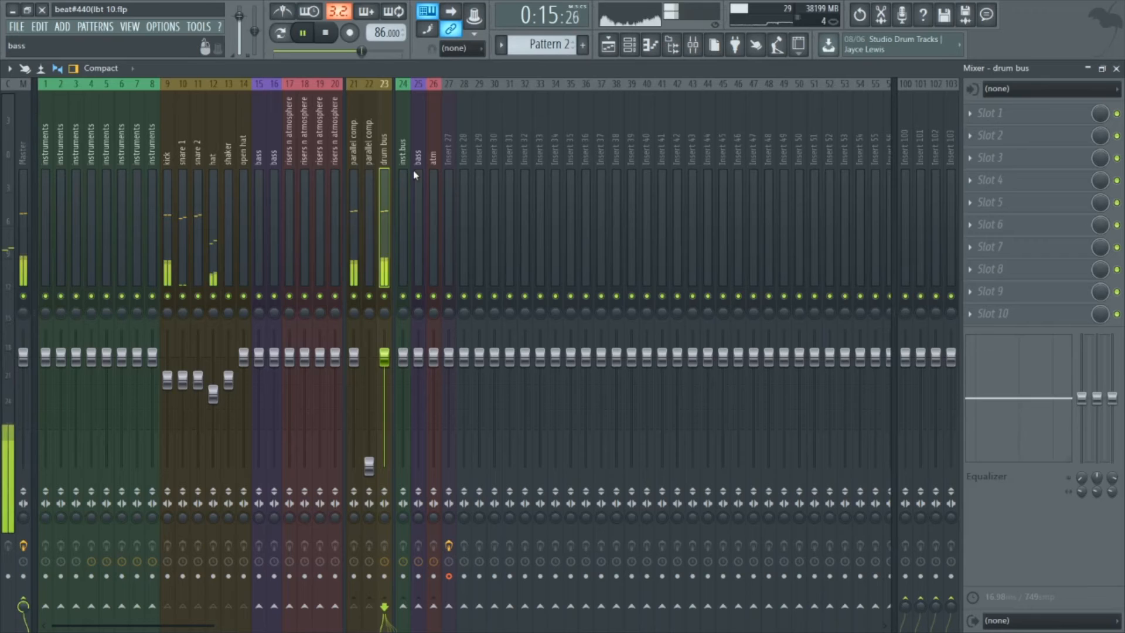
left_click(368, 150)
left_click(356, 151)
left_click(403, 152)
left_click(436, 153)
left_click(453, 153)
left_click_drag(455, 150, 417, 164)
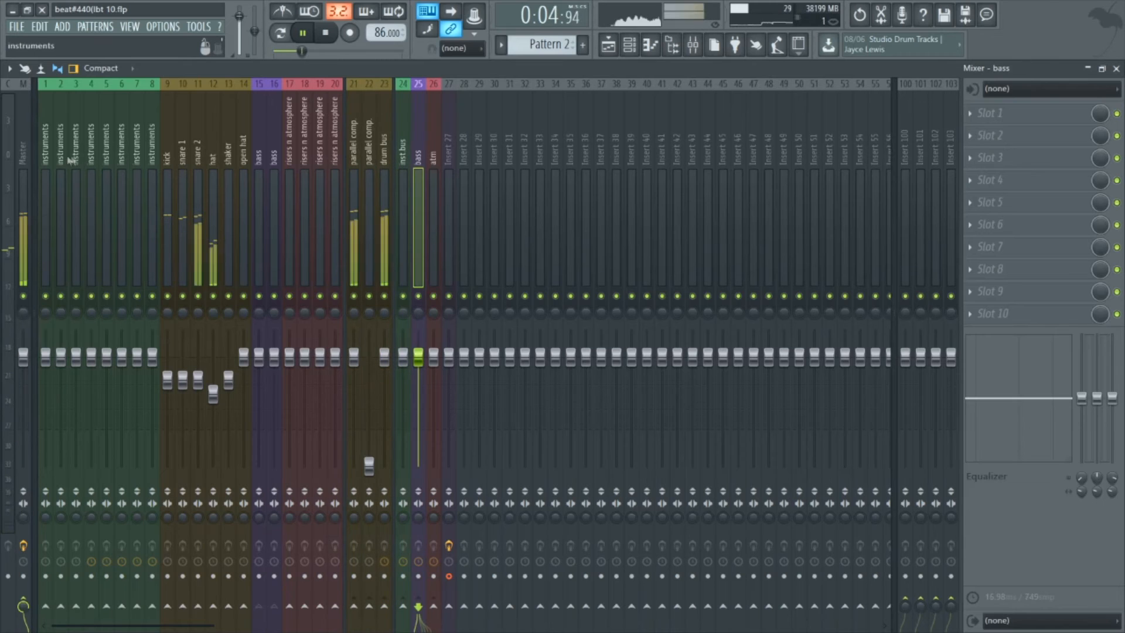
Remove TDR Kotelnikov and Maximus from the Master track's effect slots.
left_click(25, 157)
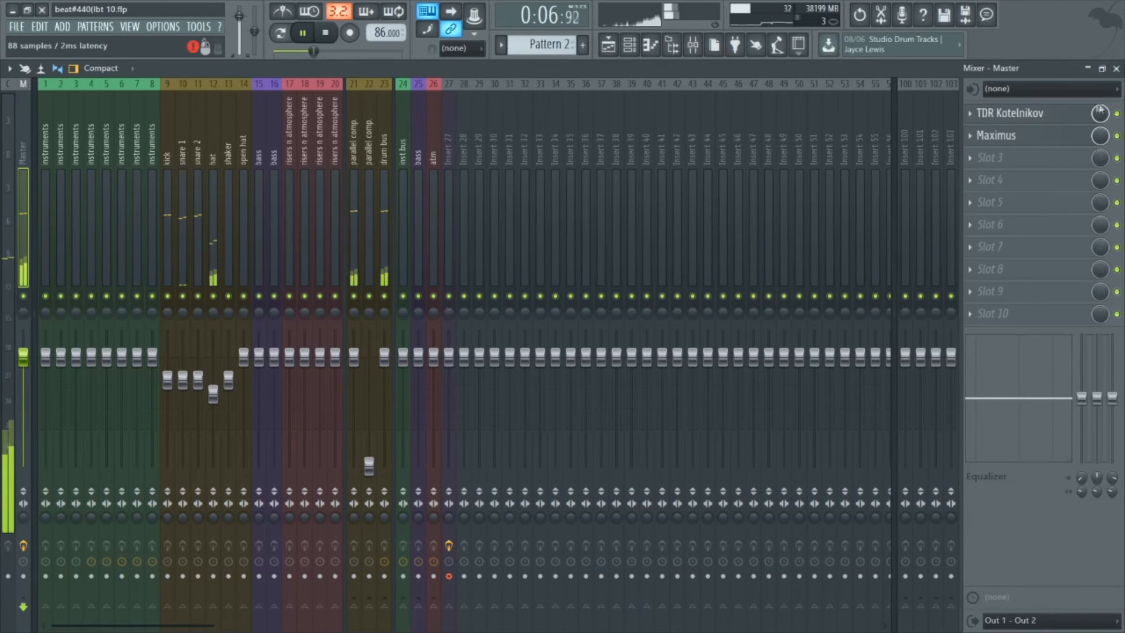
left_click(385, 147)
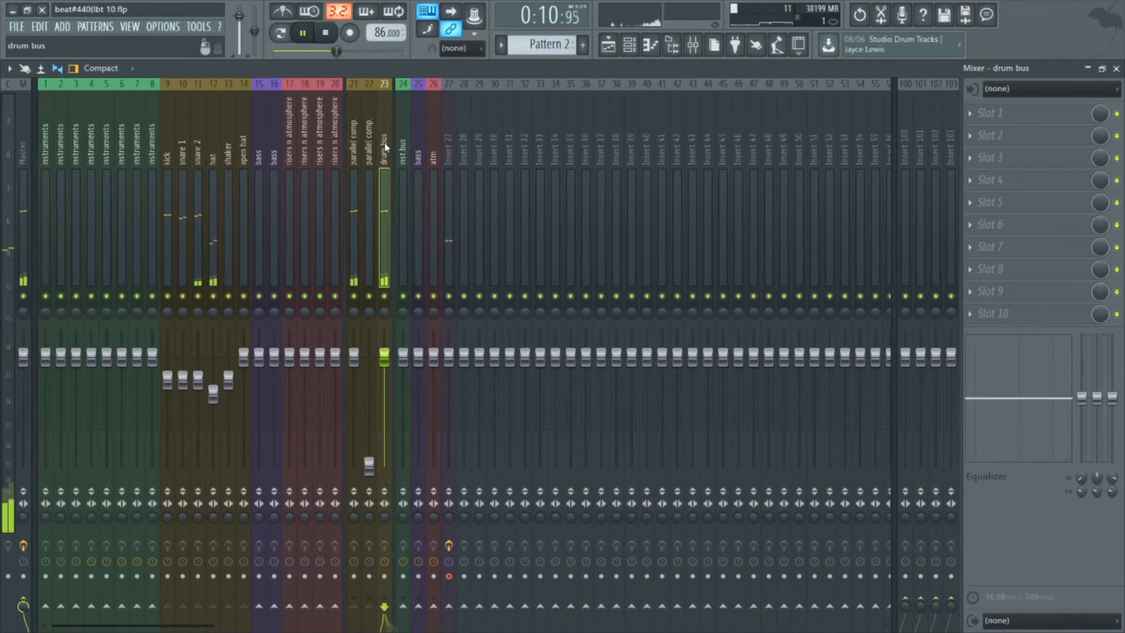
left_click(25, 167)
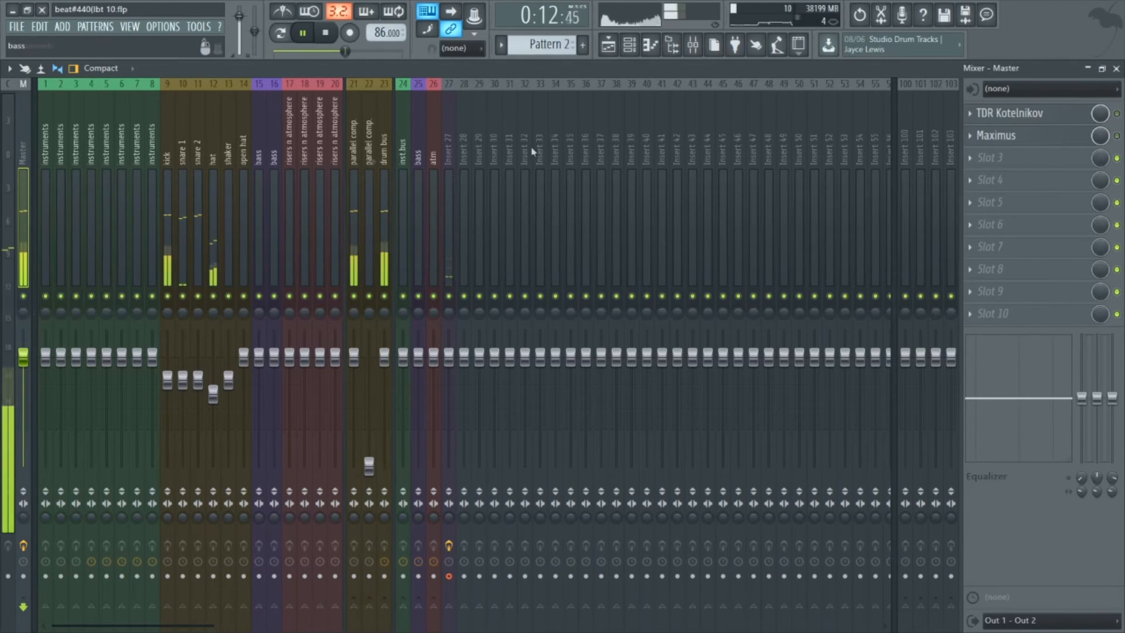
left_click(970, 114)
mouse_move(1000, 130)
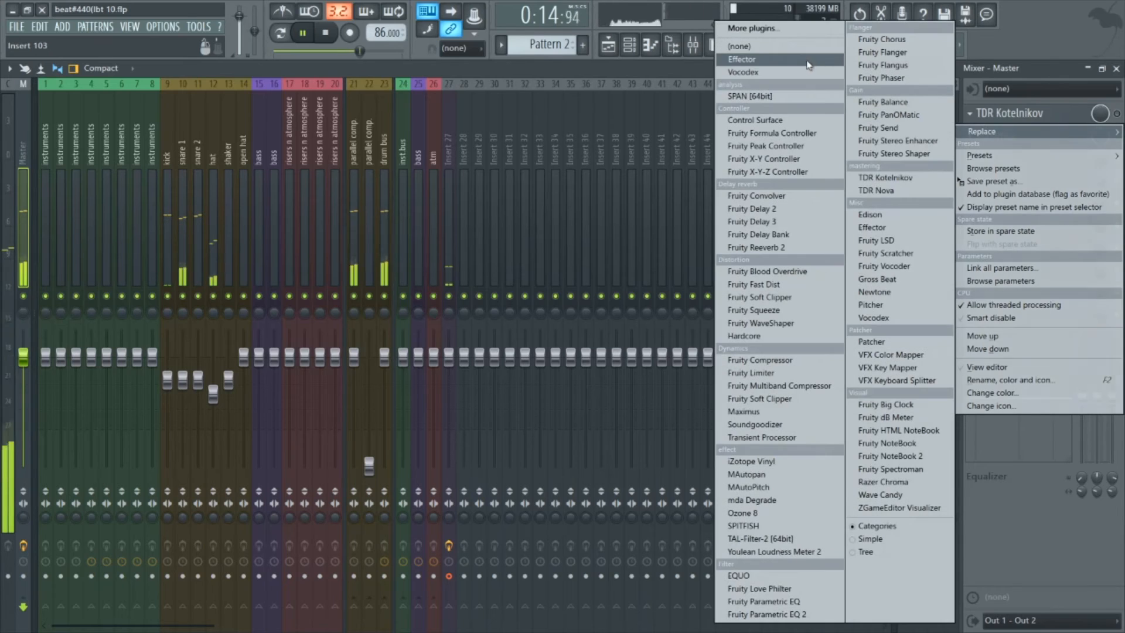
left_click(796, 48)
left_click(971, 155)
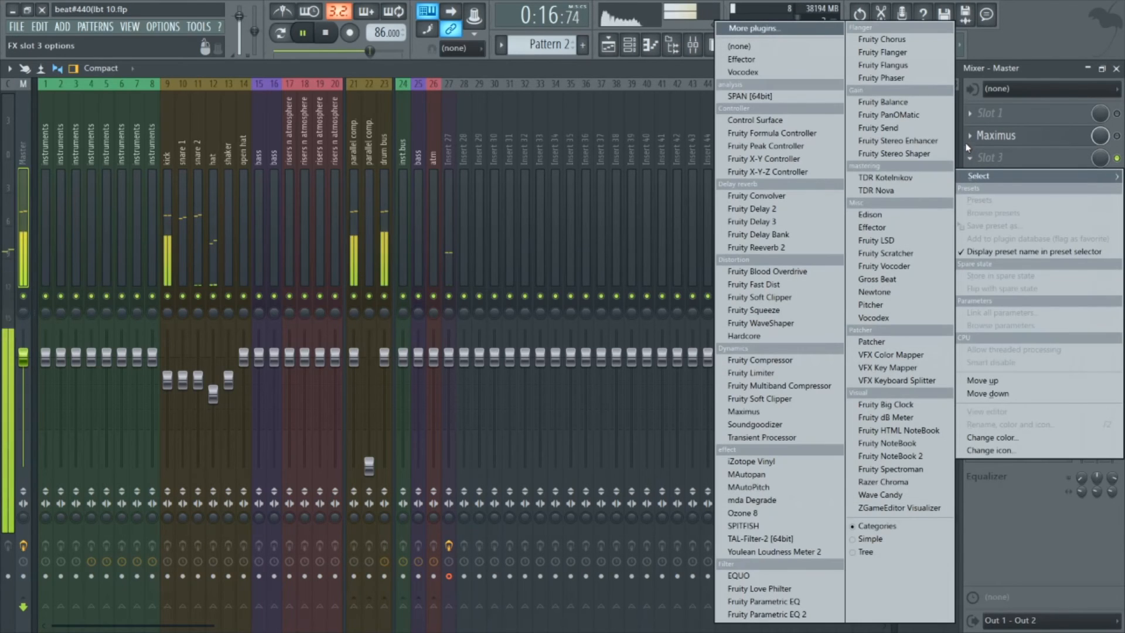
left_click(970, 141)
left_click(970, 137)
mouse_move(981, 153)
left_click(764, 52)
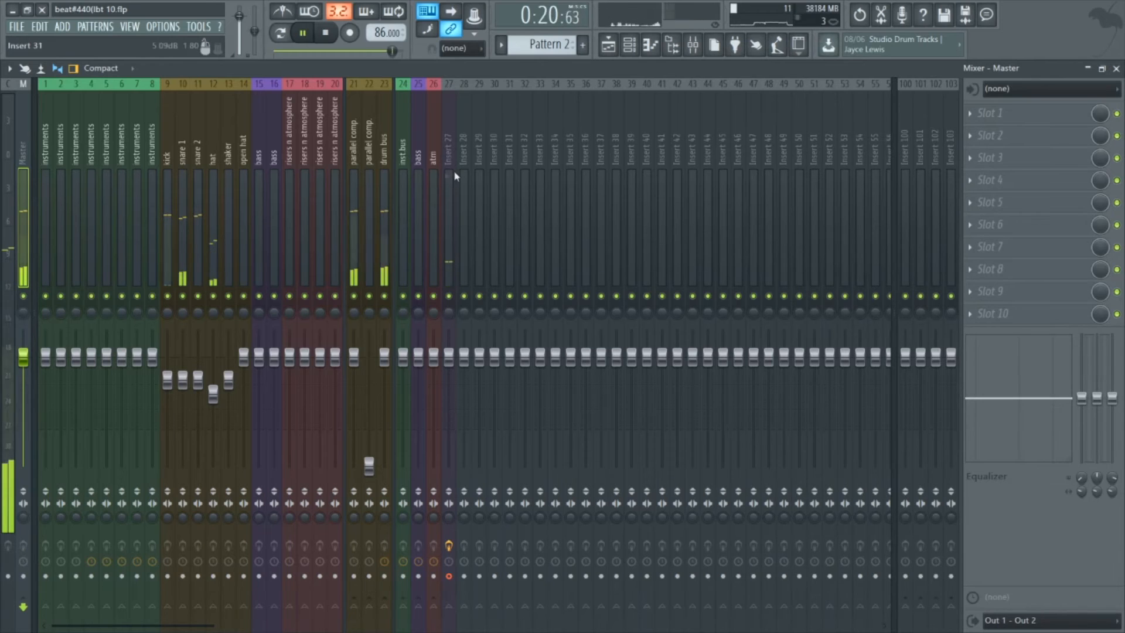
Load TDR Kotelnikov into the drum bus's first slot with threshold -27.0 dB, attack 3.1 ms, release peak 40 ms and out gain 5.0 dB, and close it.
left_click(384, 124)
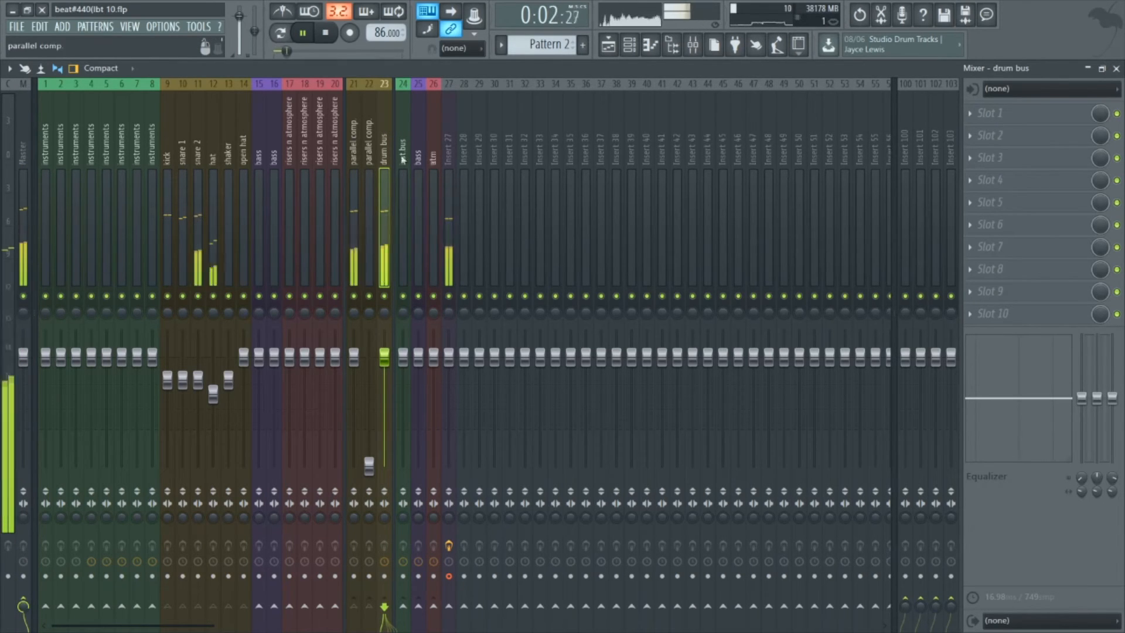
left_click(999, 113)
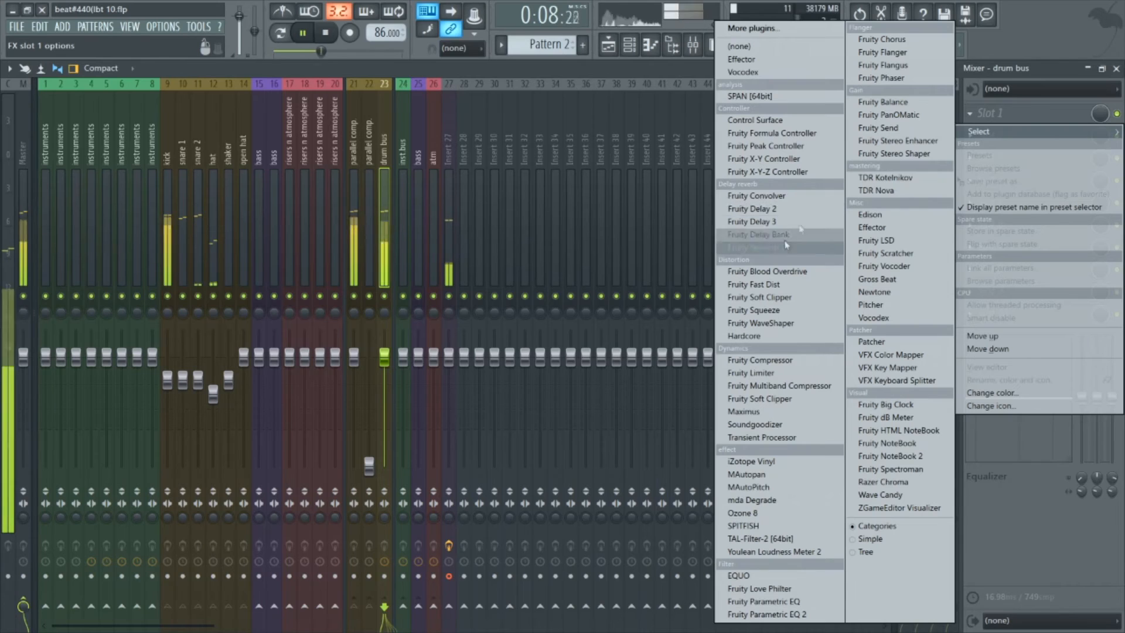
left_click(876, 177)
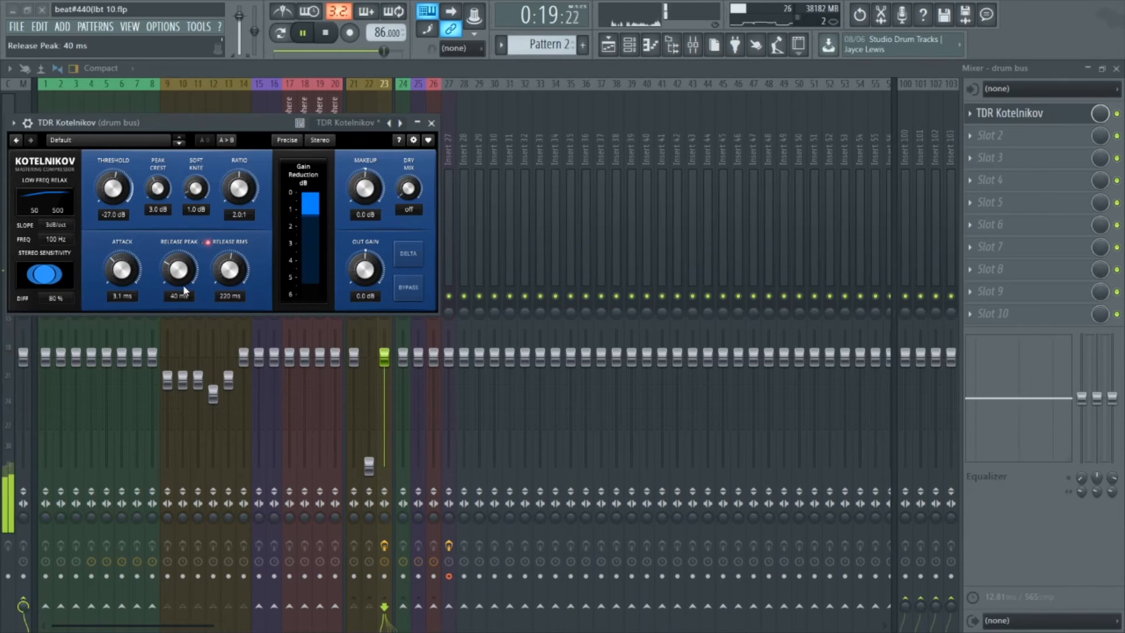
left_click_drag(368, 280, 375, 273)
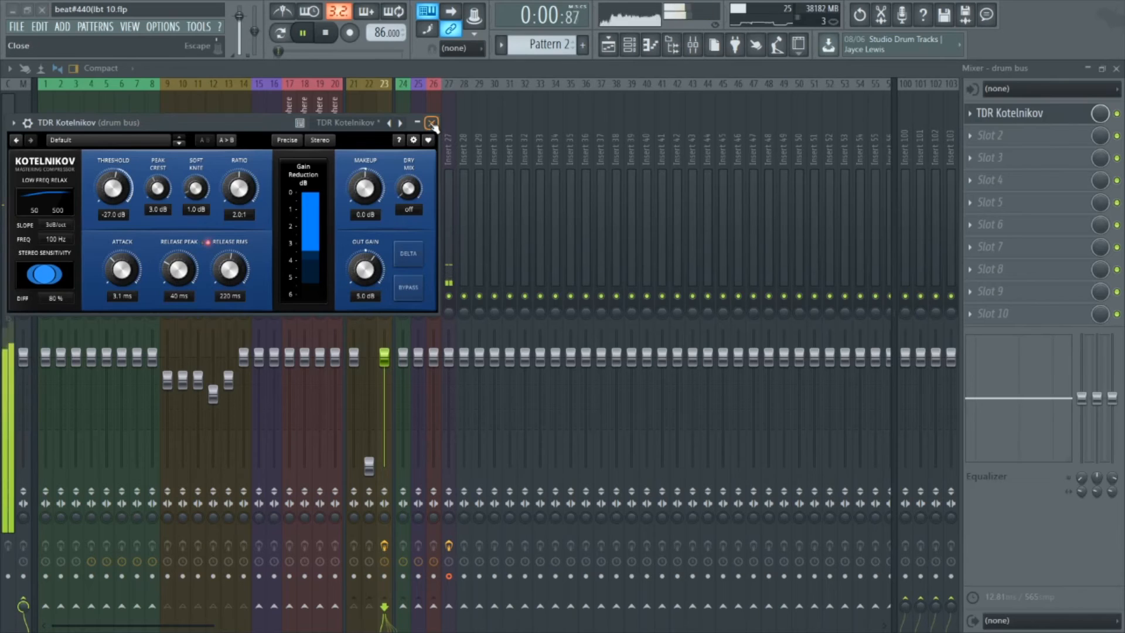
left_click(432, 123)
Load Maximus into the drum bus's second slot and go through its low, mid and high bands, setting the high band to Comp Off.
left_click(990, 135)
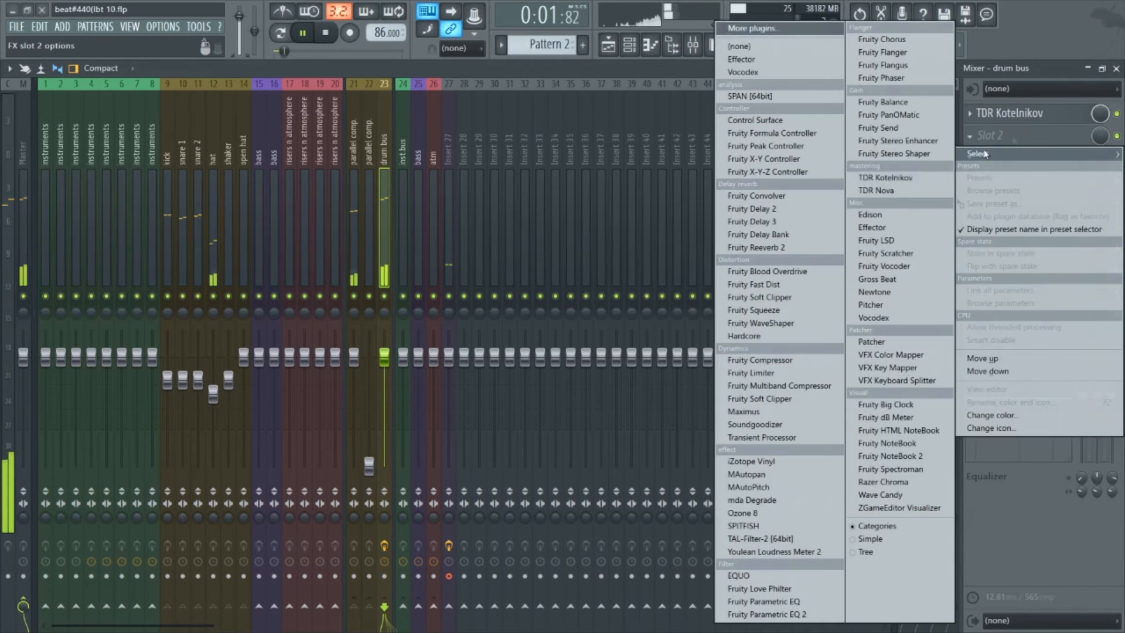
left_click(771, 413)
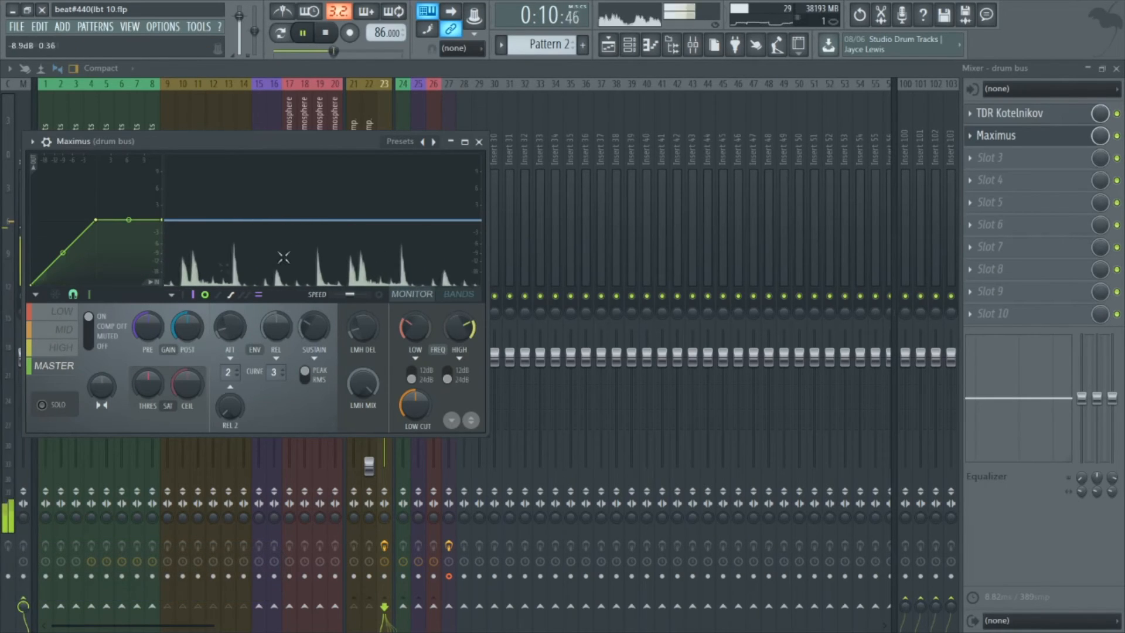
left_click(67, 321)
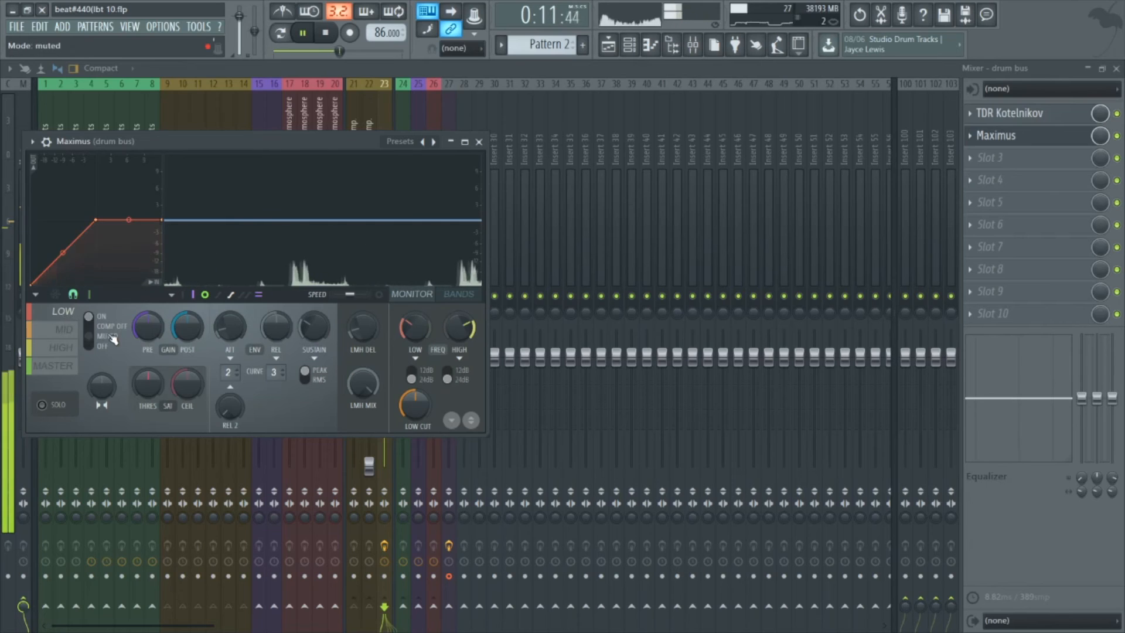
left_click(64, 329)
left_click(62, 347)
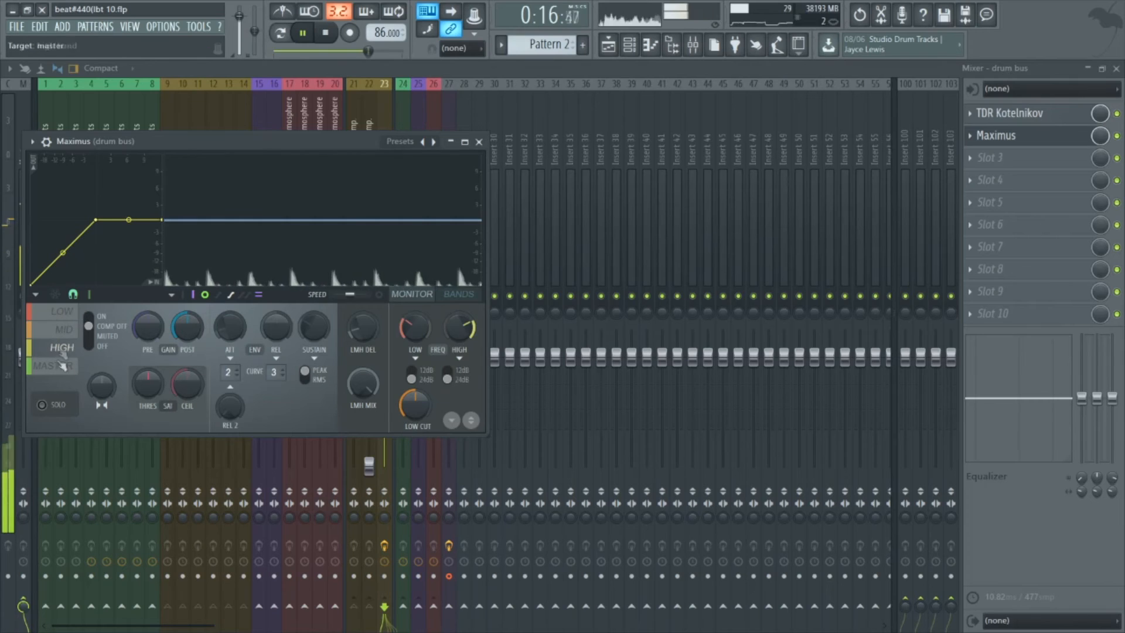
Adjust the soft saturation threshold on Maximus's master band, set its saturation ceiling to -6.0 dB, and close the plugin.
left_click(54, 366)
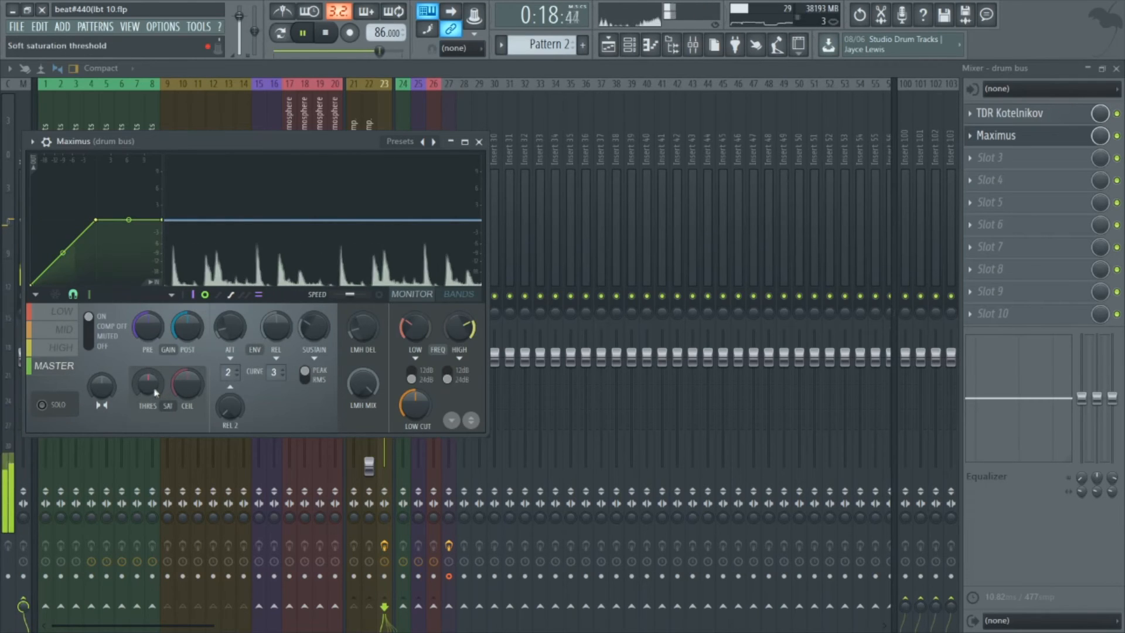
left_click_drag(194, 387, 193, 405)
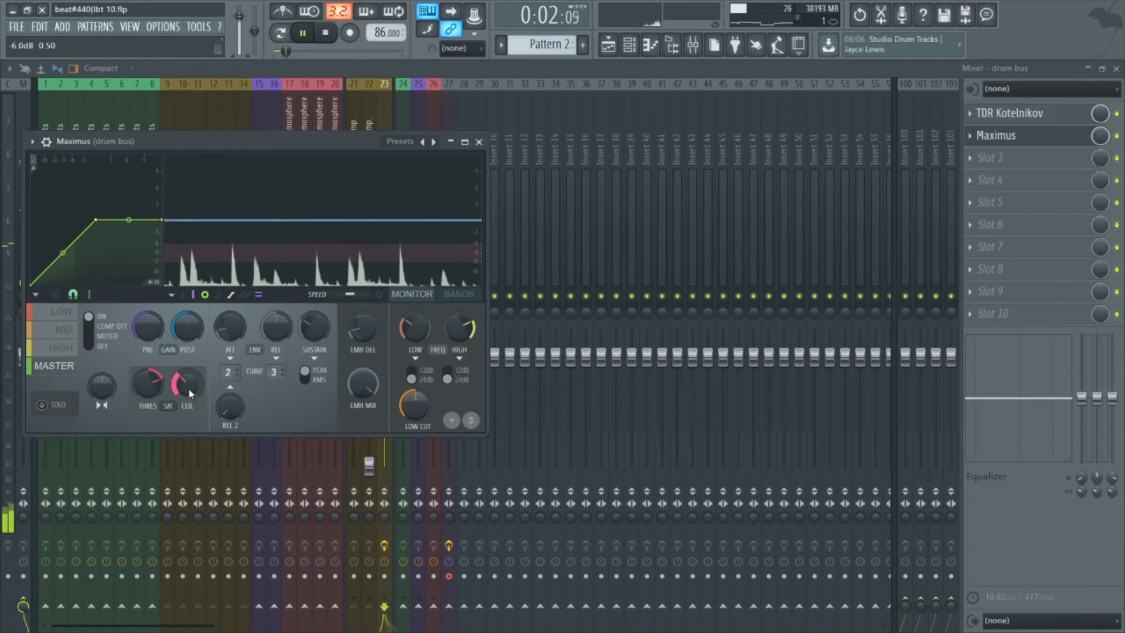
left_click(479, 143)
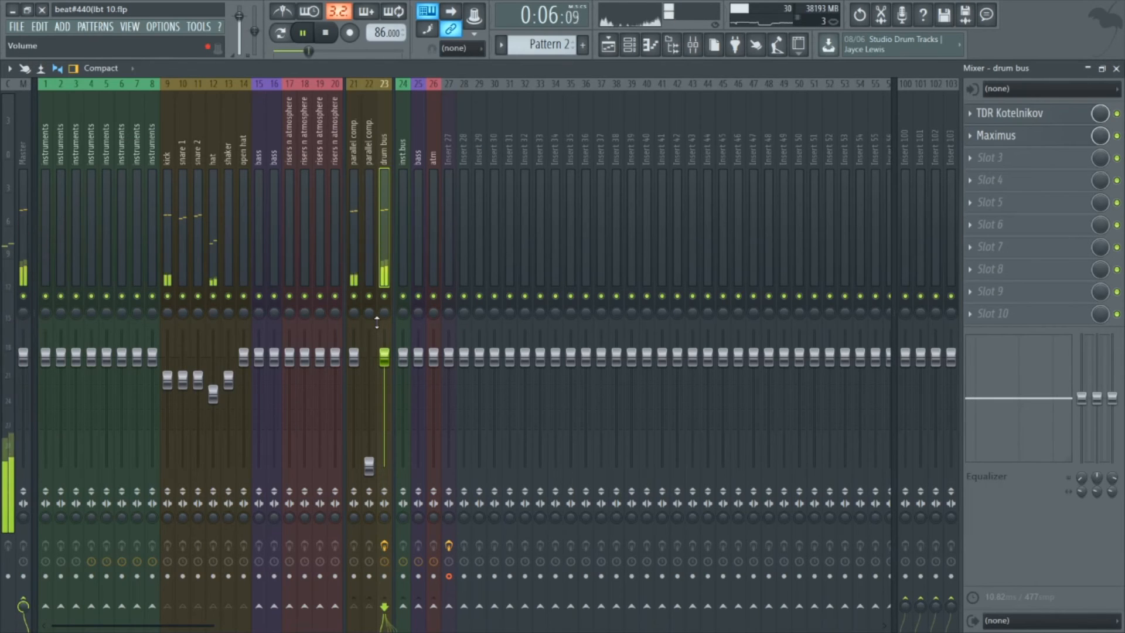
Stop the chords recording in the playlist and disarm Insert 27 for disk recording.
left_click(612, 45)
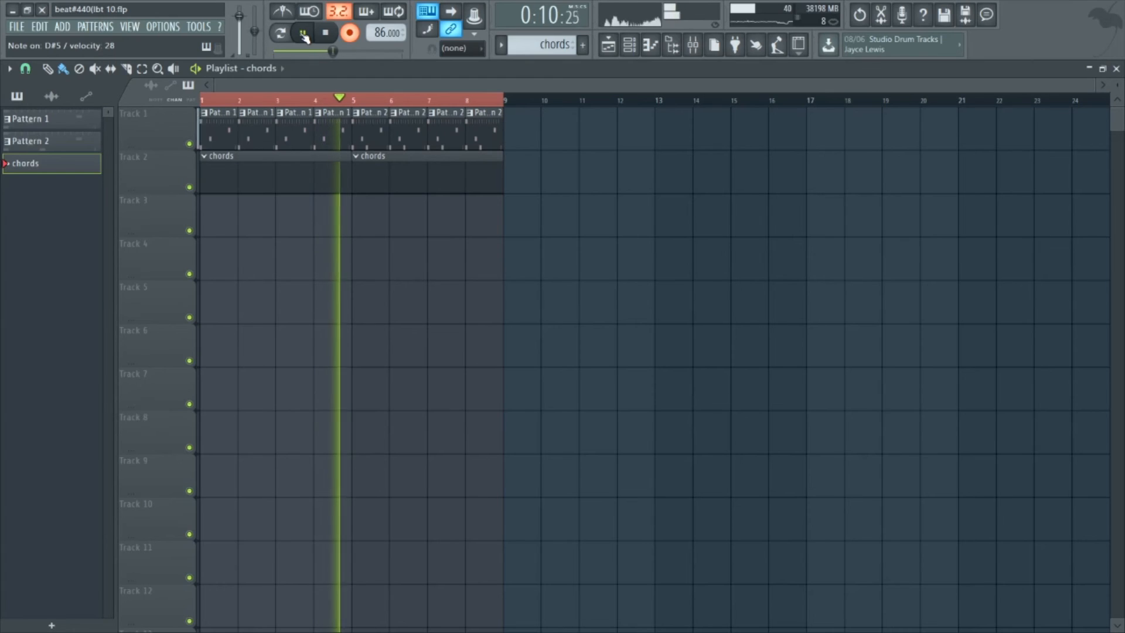
left_click(304, 34)
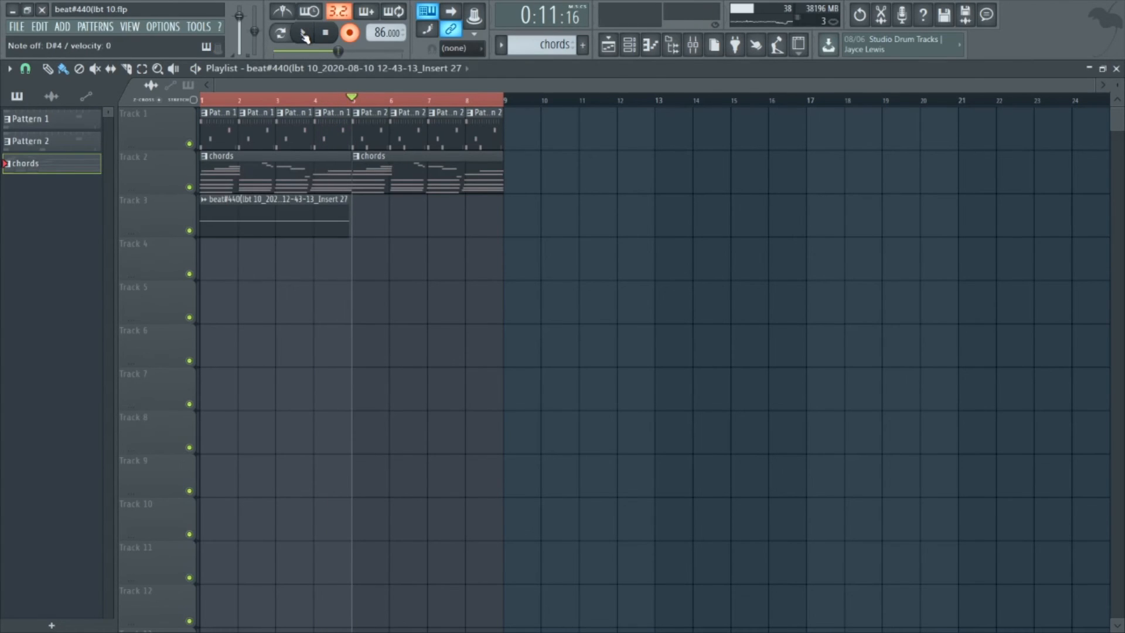
left_click(692, 47)
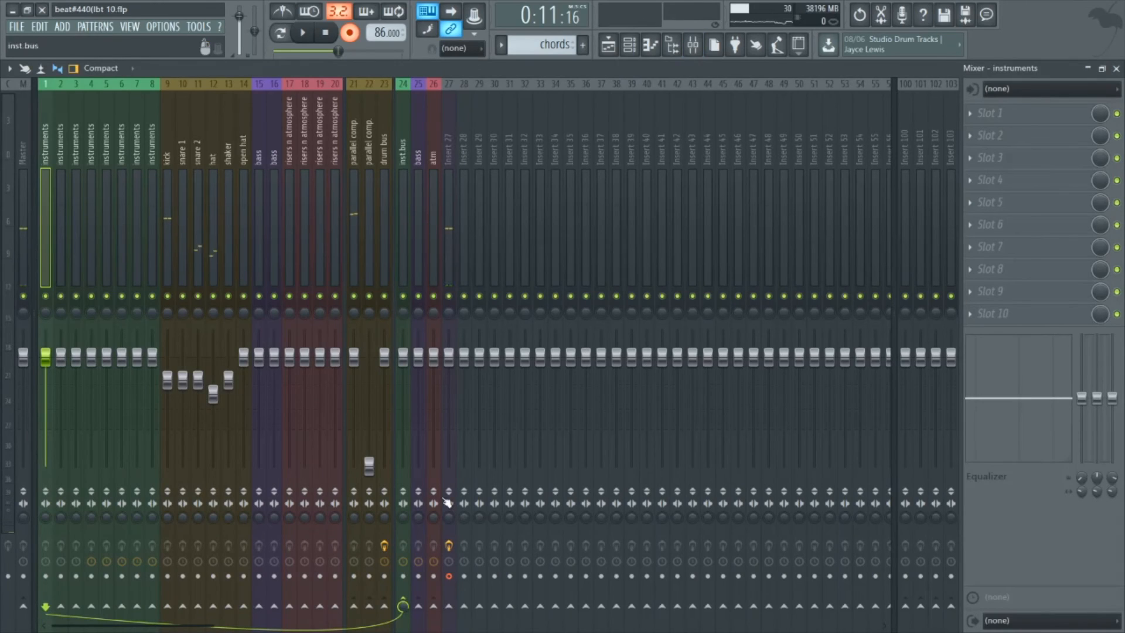
left_click(455, 579)
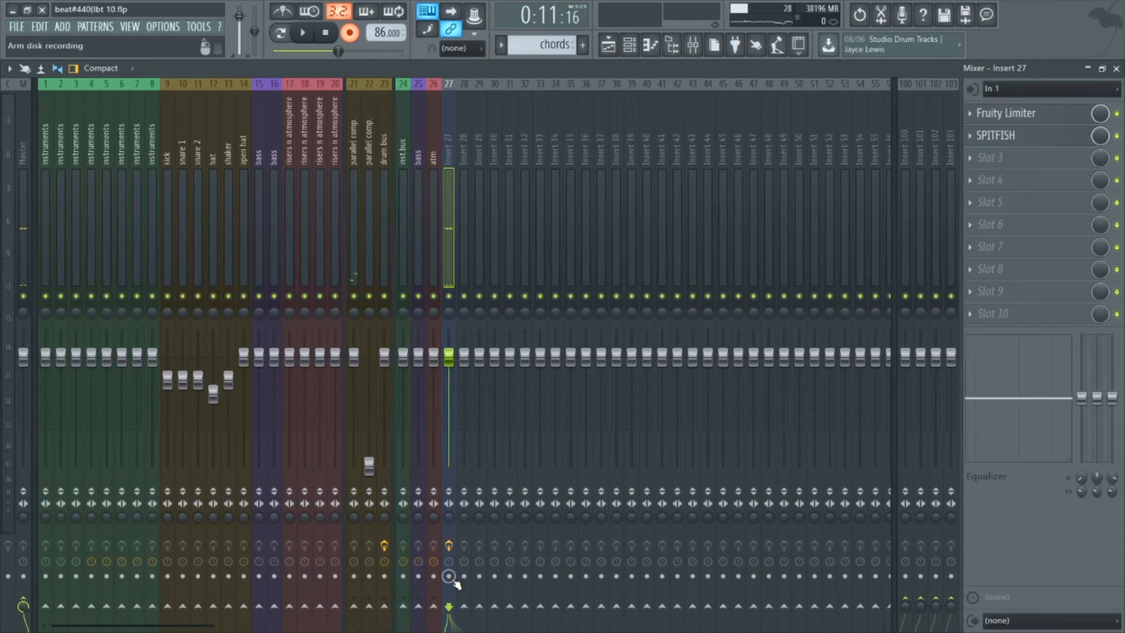
Delete the recorded Insert 27 audio clip from playlist Track 3 and save the project.
left_click(609, 47)
right_click(347, 221)
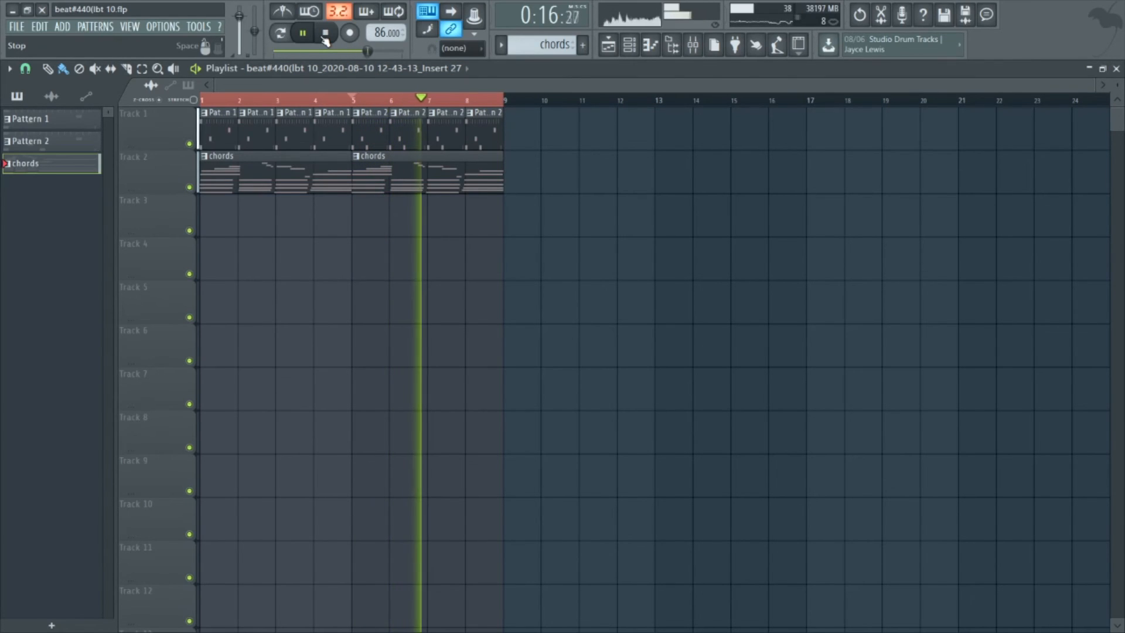
key("ctrl+s")
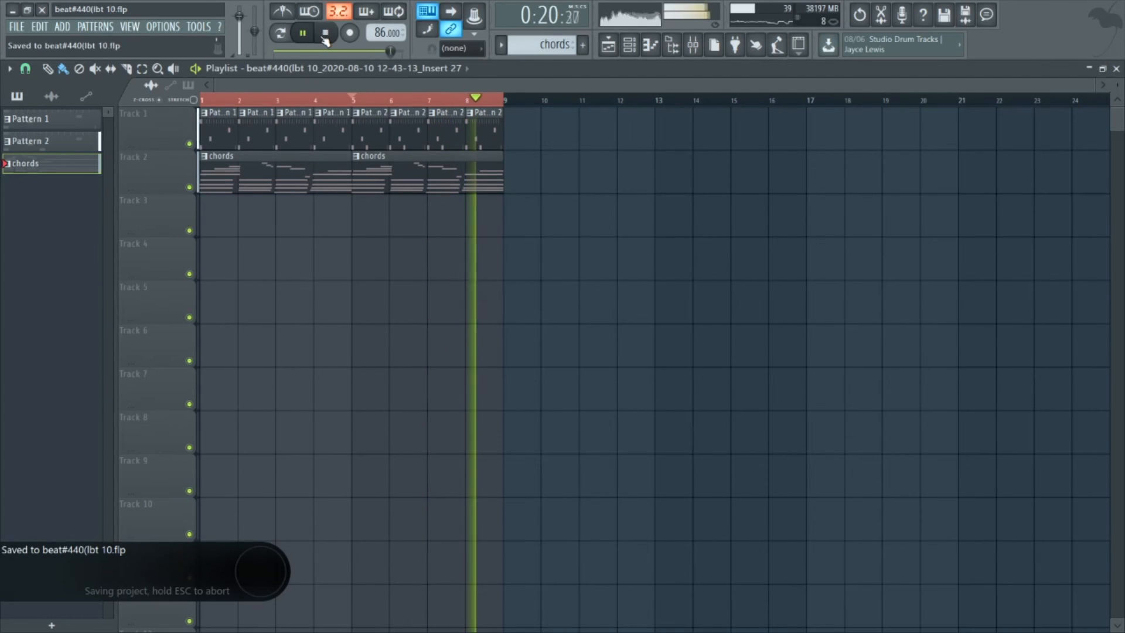
Open the chords pattern in the piano roll and look through its recorded notes across all four bars.
double_click(417, 168)
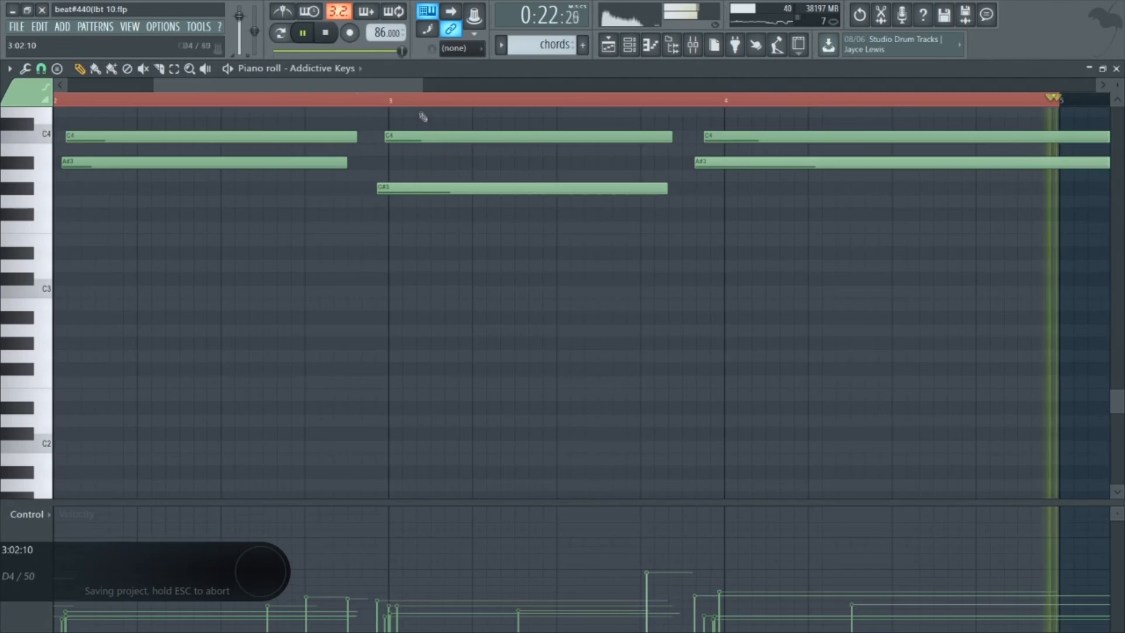
scroll(377, 176, "up", 6)
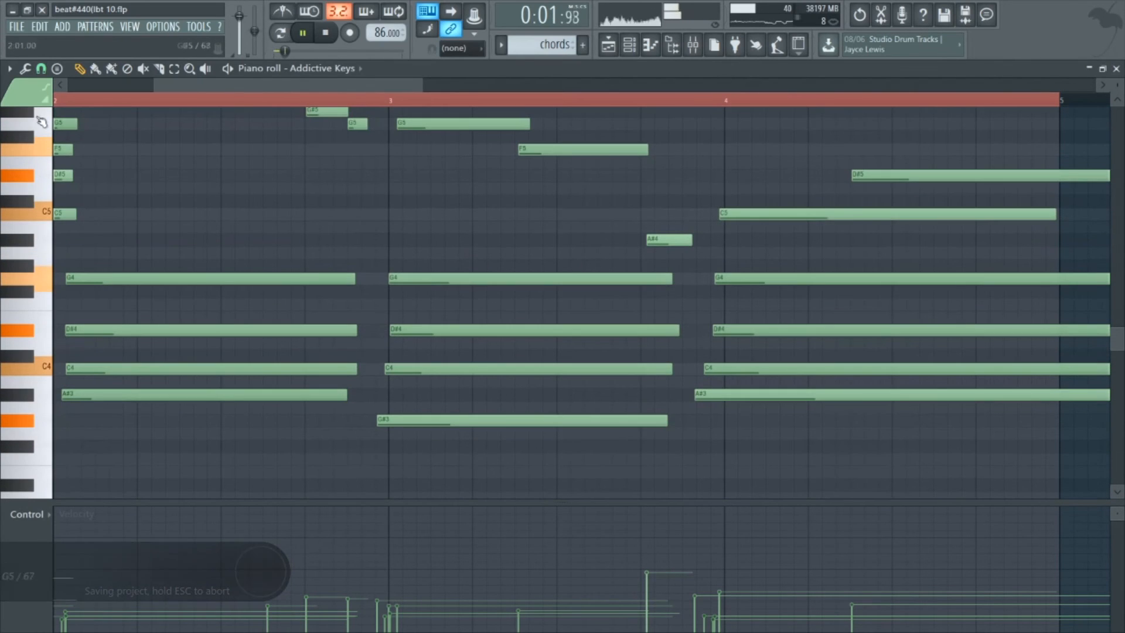
left_click_drag(121, 89, 70, 89)
scroll(482, 218, "up", 3)
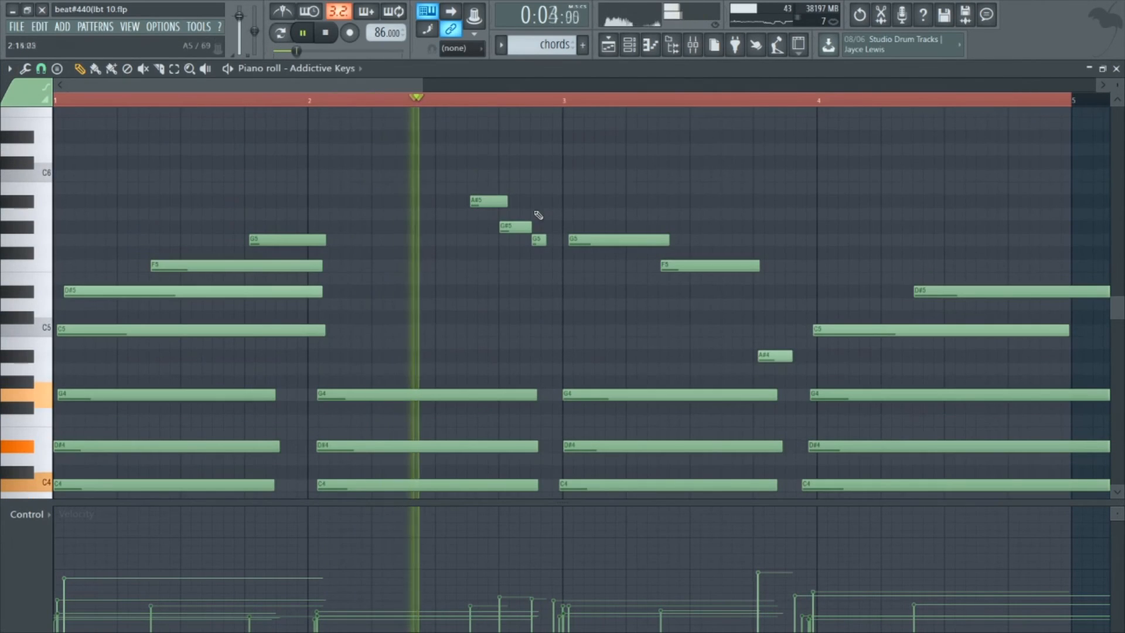
left_click_drag(427, 89, 446, 82)
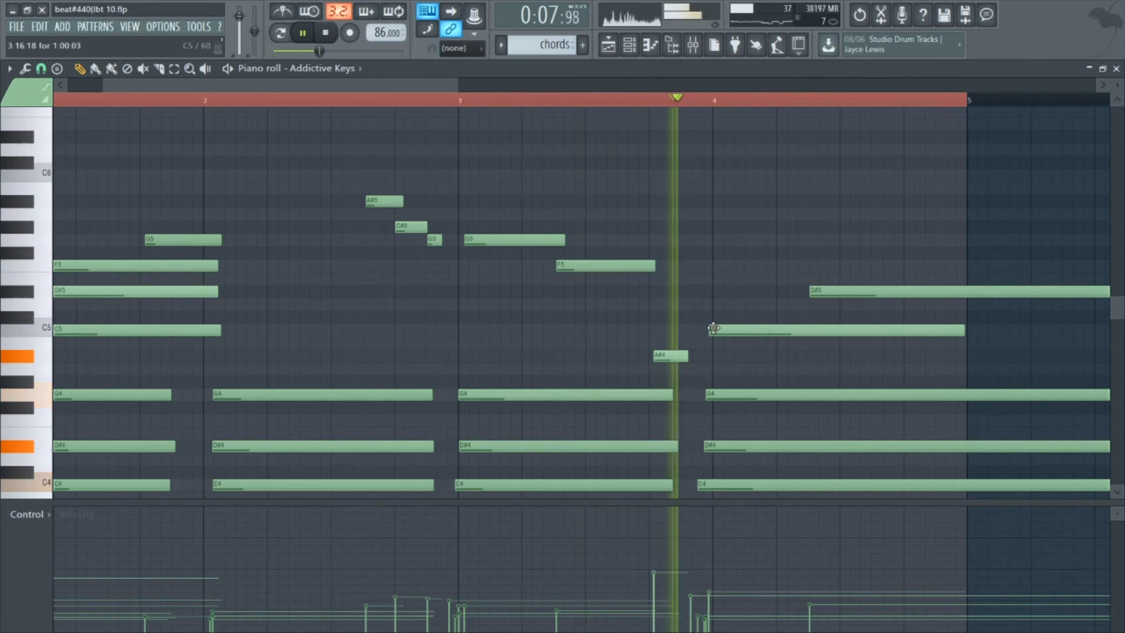
scroll(691, 334, "down", 2)
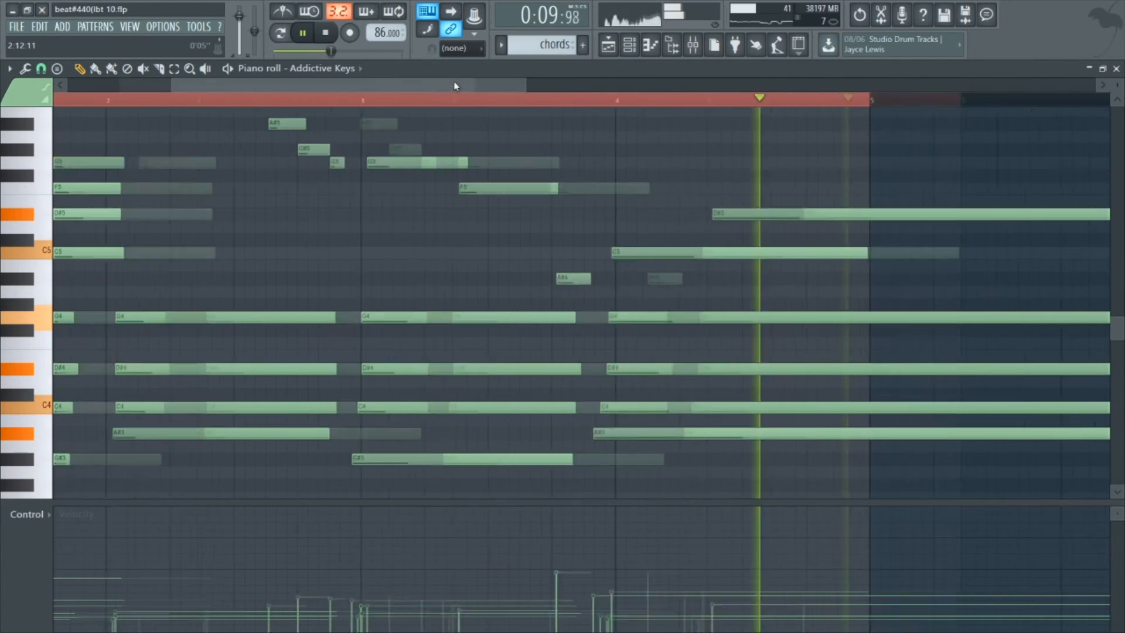
Set the piano roll snap to 1/4 beat and move all the notes of the final chord at bar 4 a quarter beat later.
left_click(40, 69)
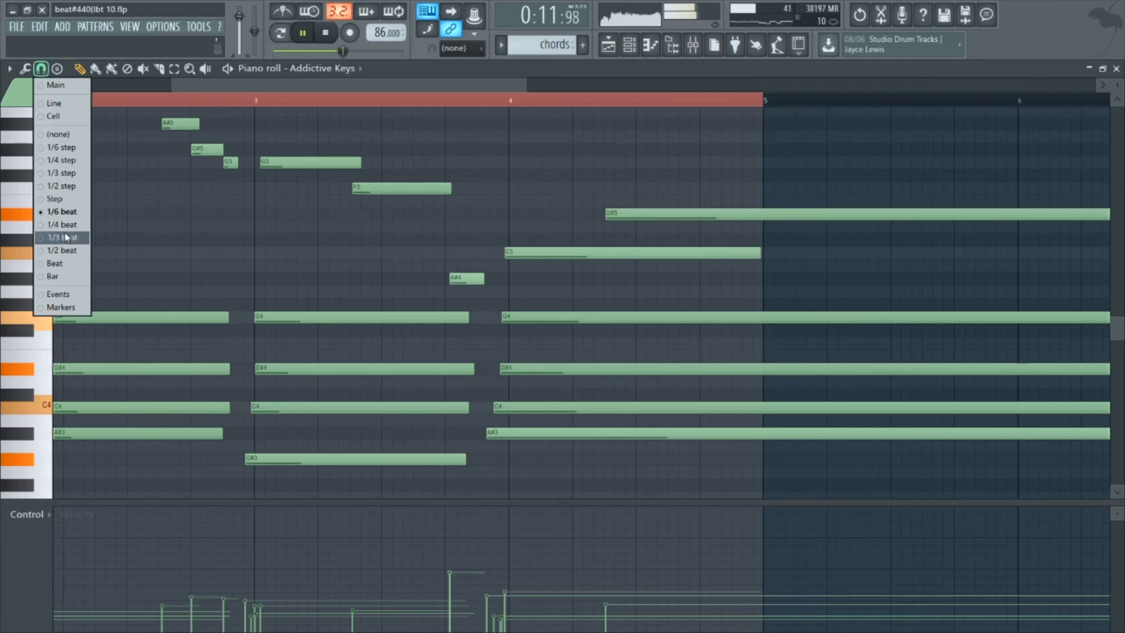
left_click(61, 225)
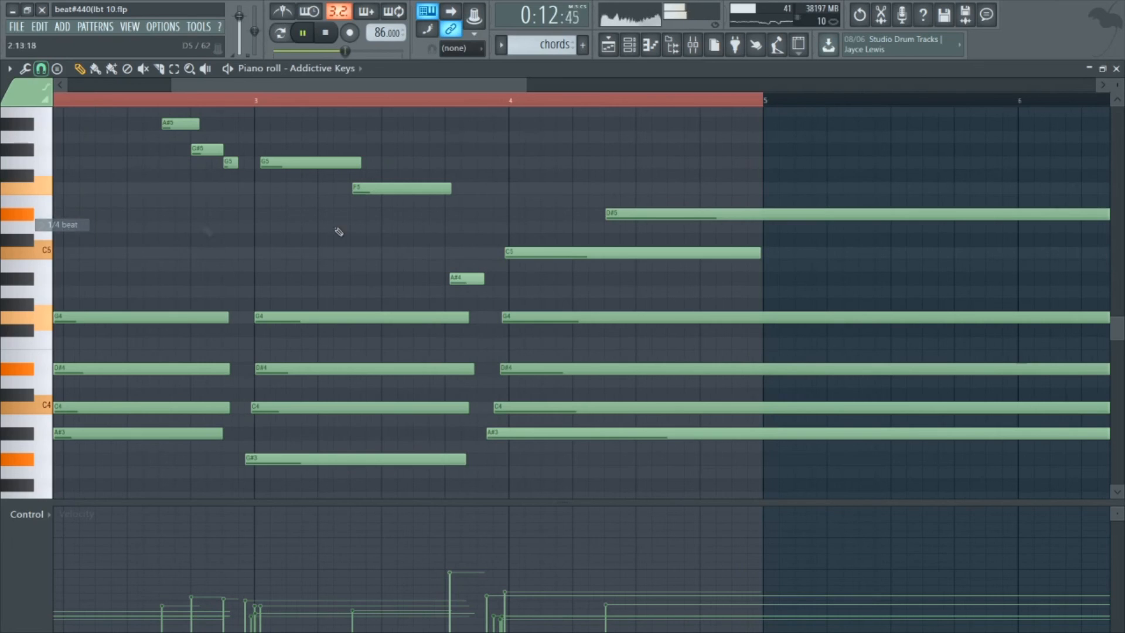
left_click(178, 71)
left_click_drag(708, 181, 529, 530)
left_click(80, 68)
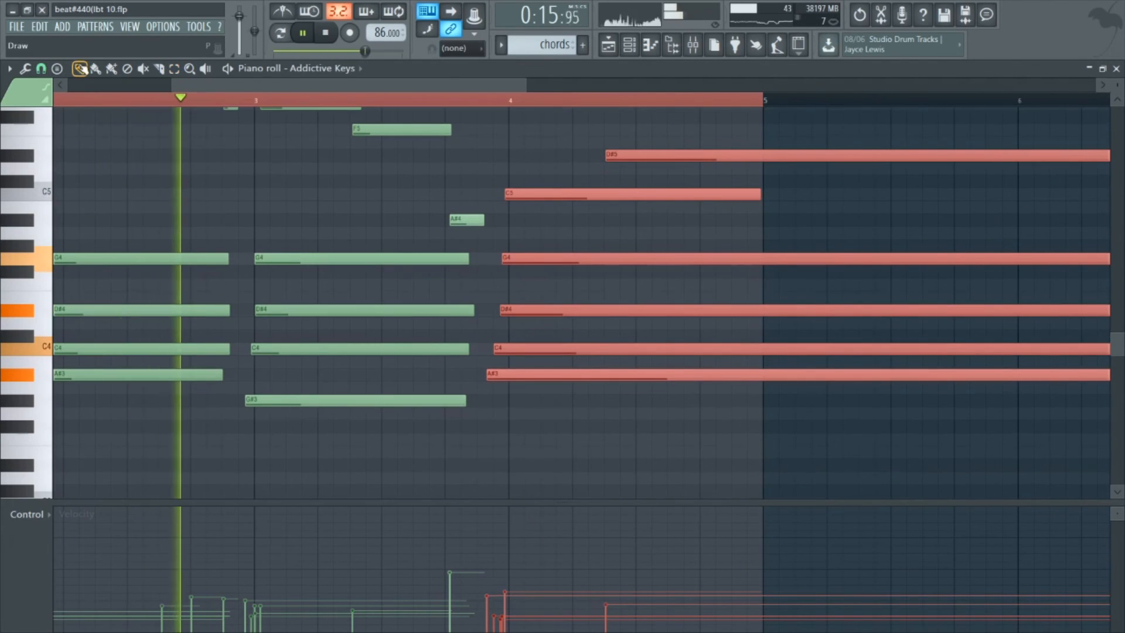
mouse_move(505, 371)
left_mouse_down()
mouse_move(538, 371)
mouse_move(521, 371)
left_mouse_up()
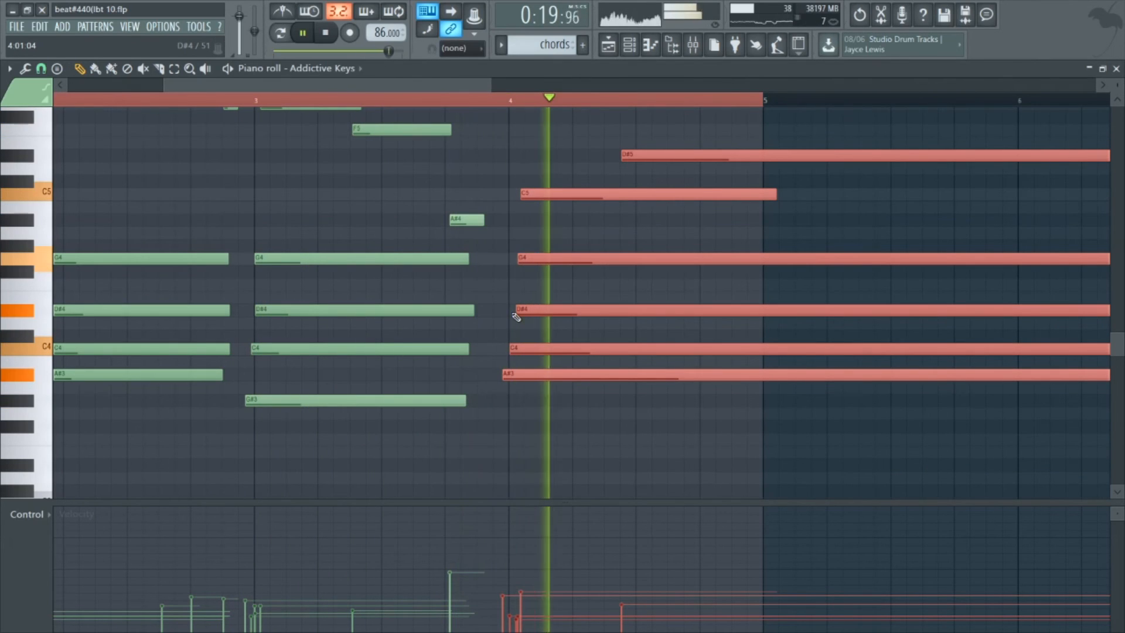
Move only the long D#5 note in bar 4 a quarter beat earlier and play back from around bar 4.
left_click(566, 167, "ctrl")
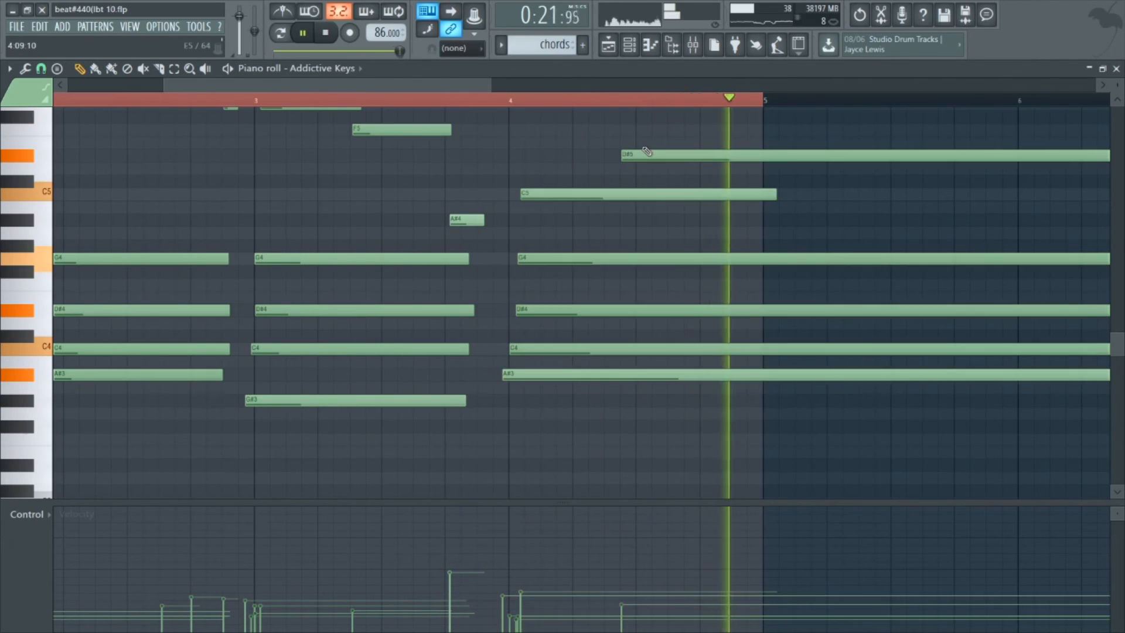
left_click_drag(647, 152, 621, 158)
left_click(512, 99)
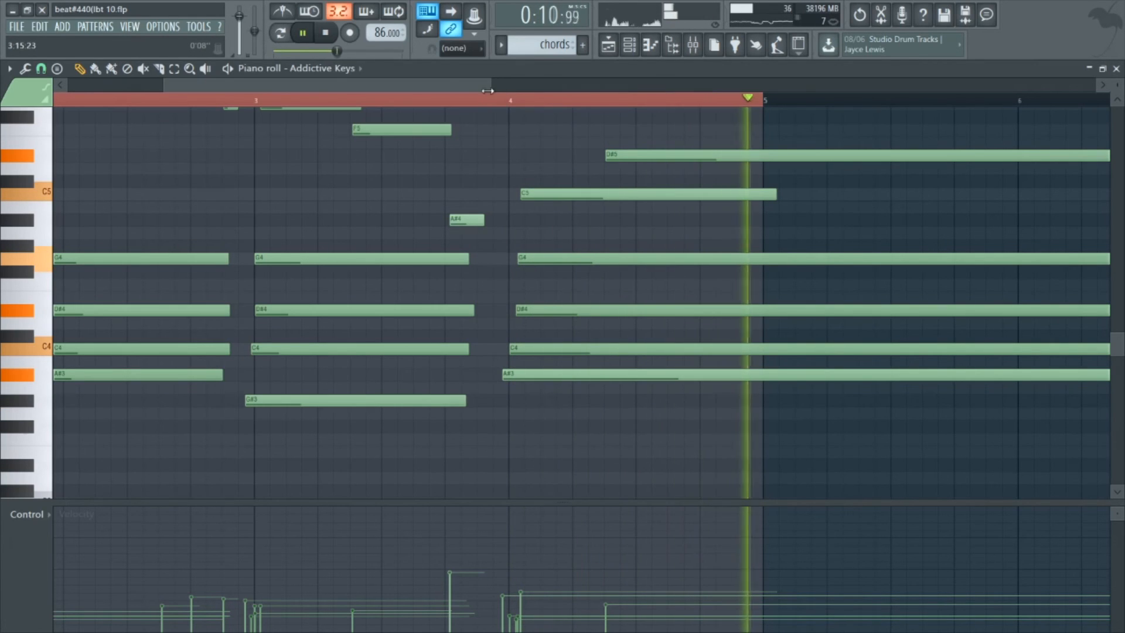
Shorten the long D#5, G4, D#4, C4 and A#3 notes of the final chord so they end by the start of bar 5.
left_click_drag(491, 85, 831, 110)
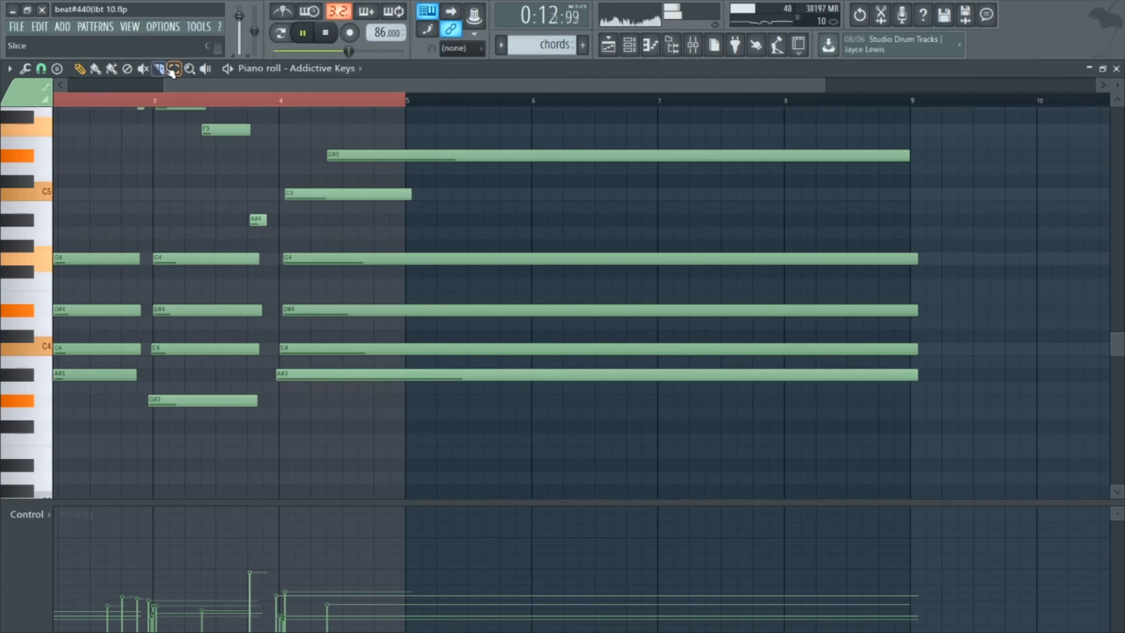
left_click_drag(559, 125, 615, 410)
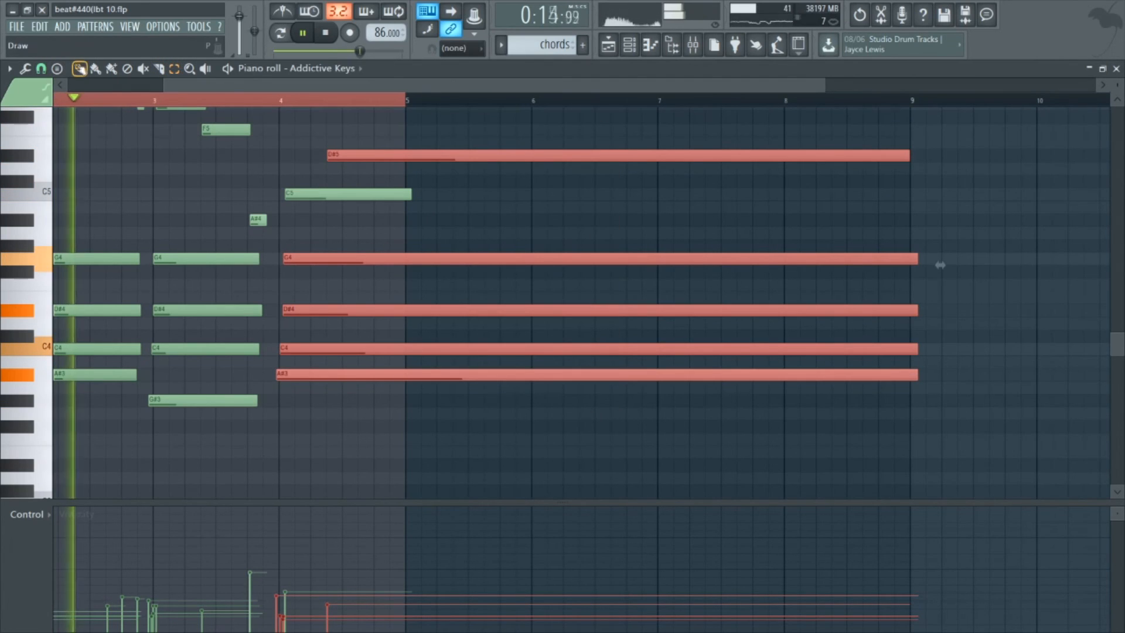
left_click_drag(940, 265, 427, 264)
left_click(150, 146, "ctrl")
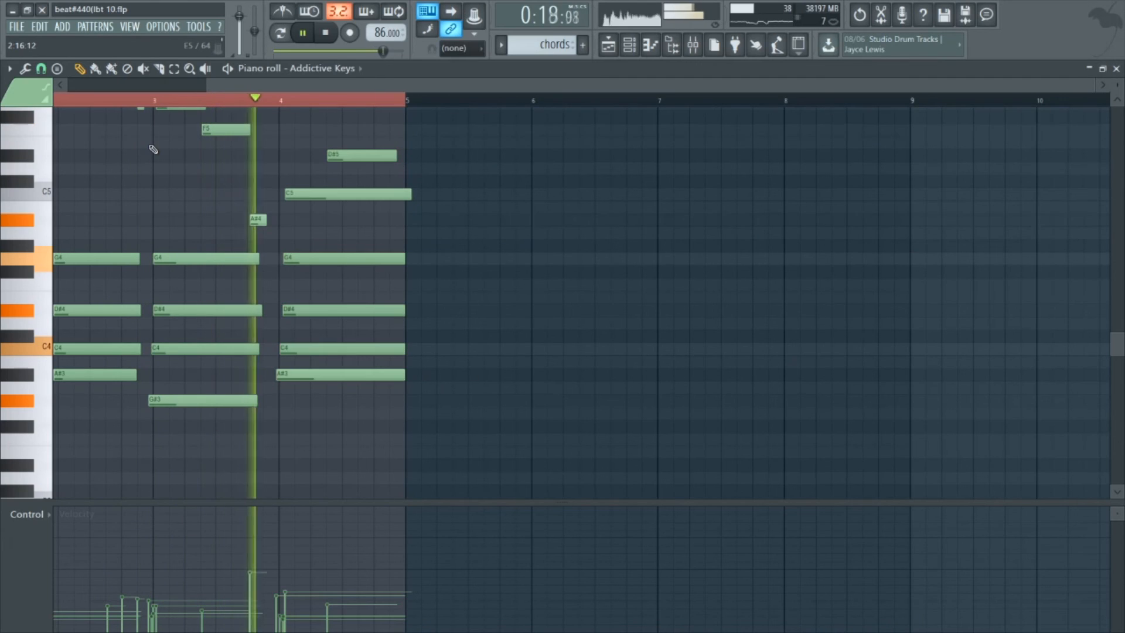
Lengthen the G4, D#4, C4 and G#3 chord notes in bar 3 to just before bar 4 and save the project.
left_click(175, 69)
left_click_drag(182, 241, 220, 436)
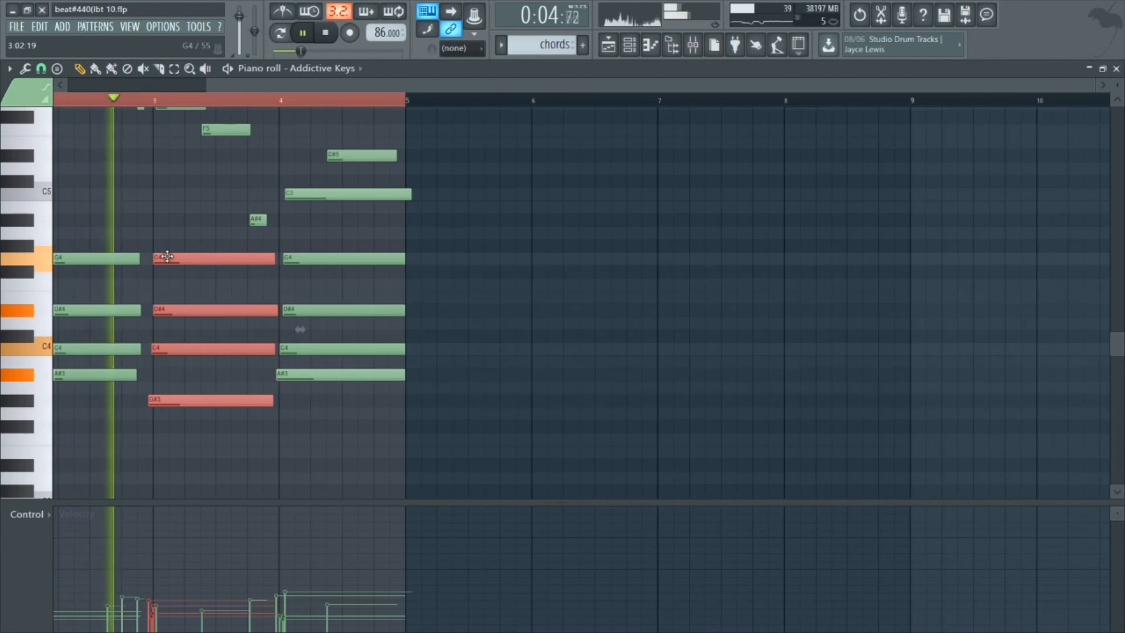
left_click(169, 206, "ctrl")
scroll(166, 208, "up", 2)
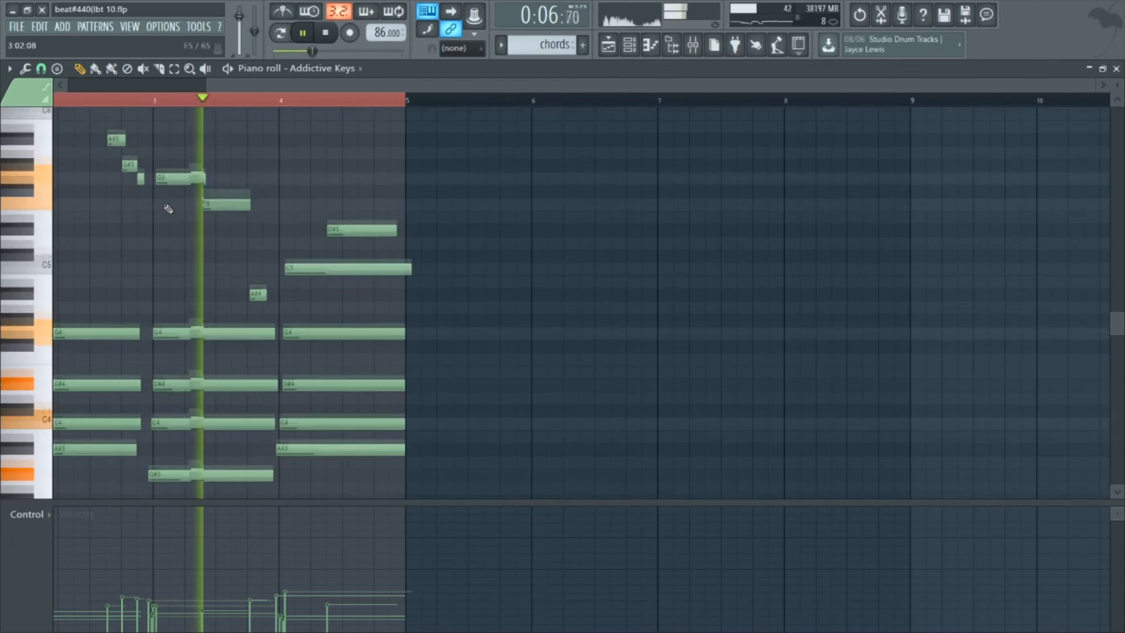
key("ctrl+s")
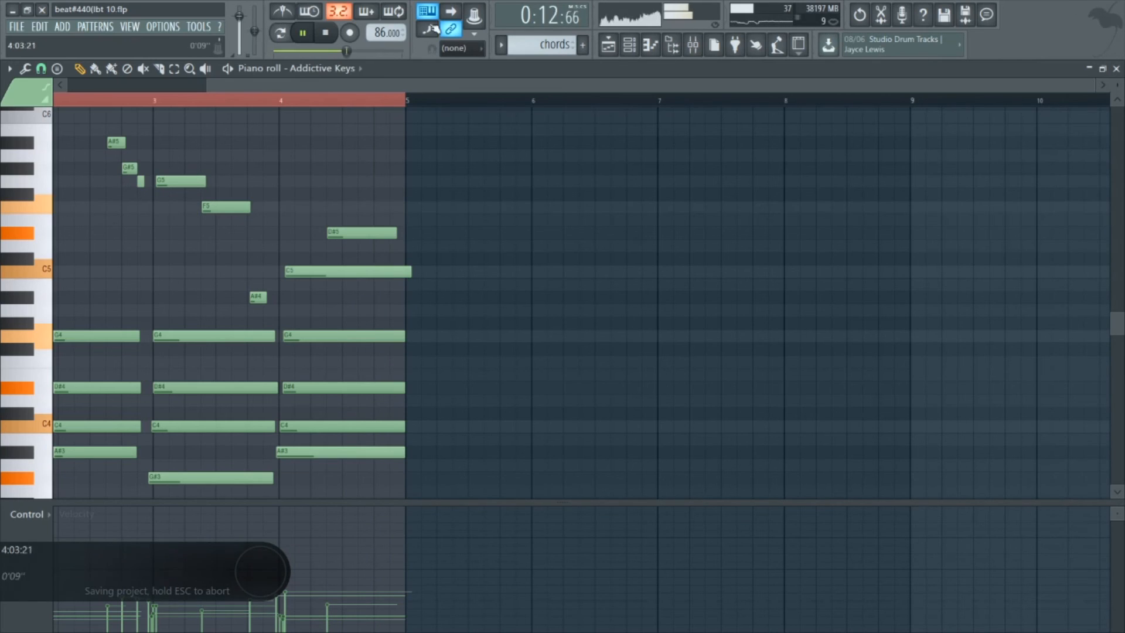
Lower the hat track's level slightly in the mixer and select the first instruments track.
left_click(694, 45)
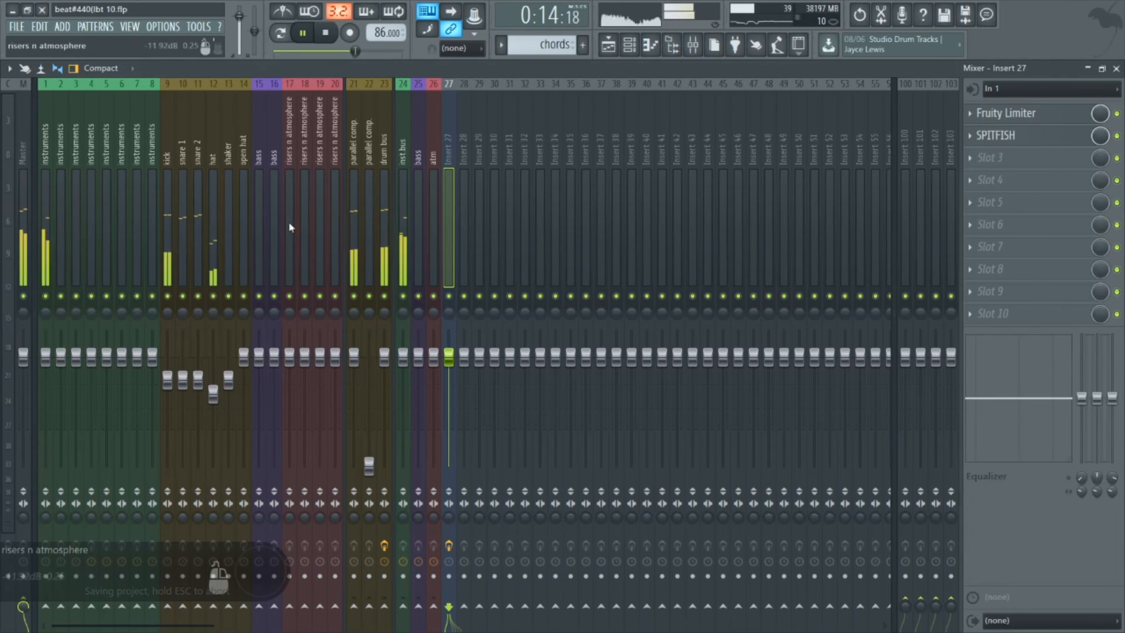
left_click(215, 262)
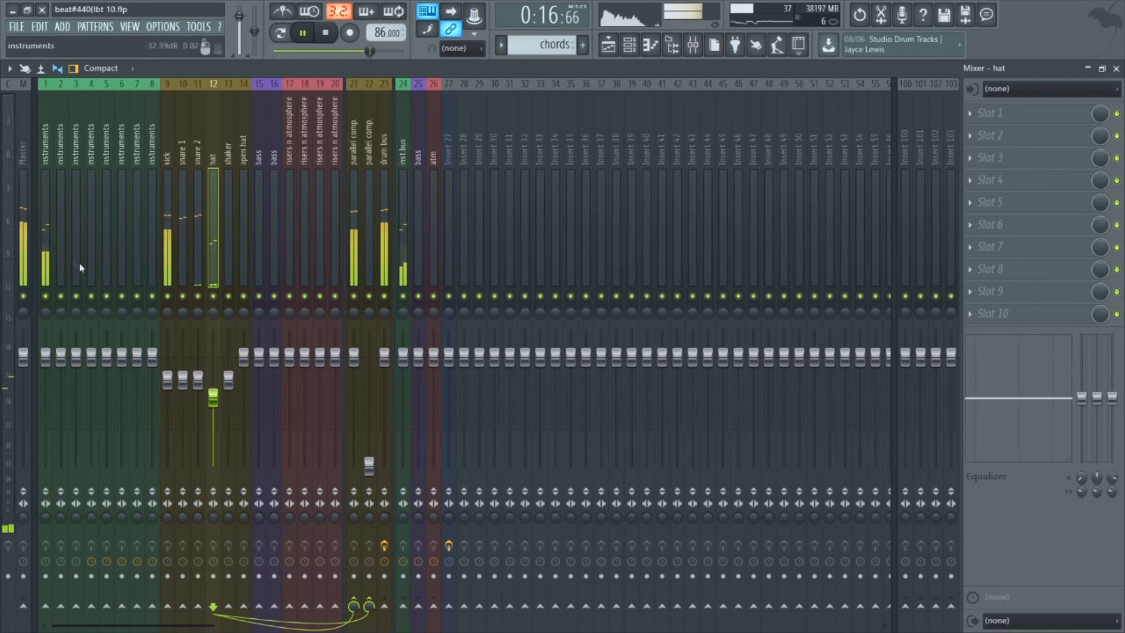
left_click(46, 240)
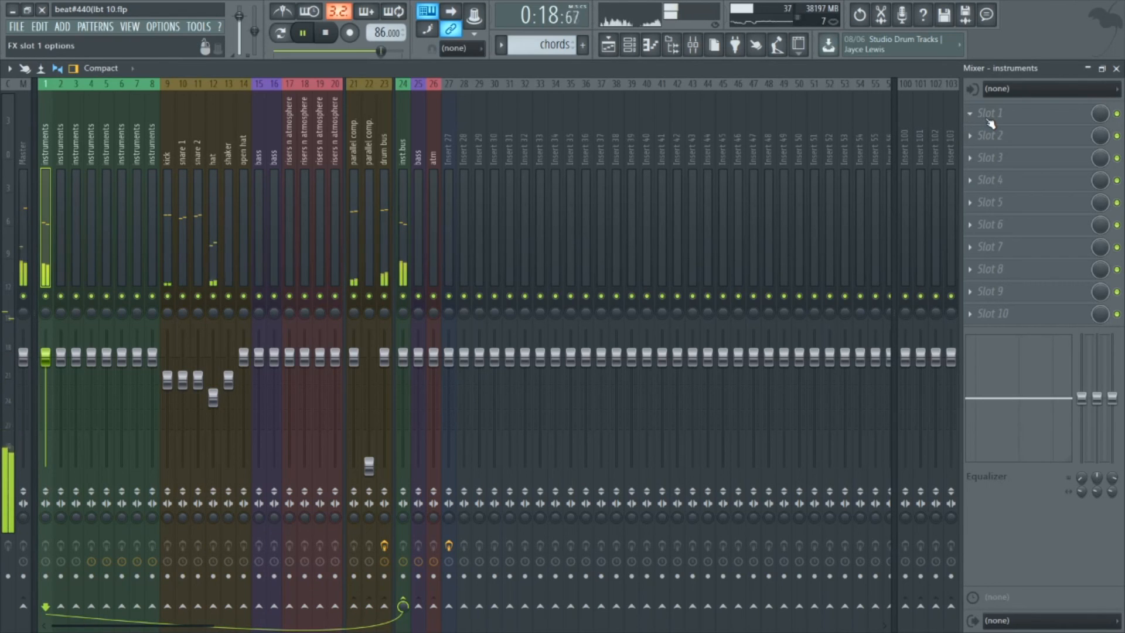